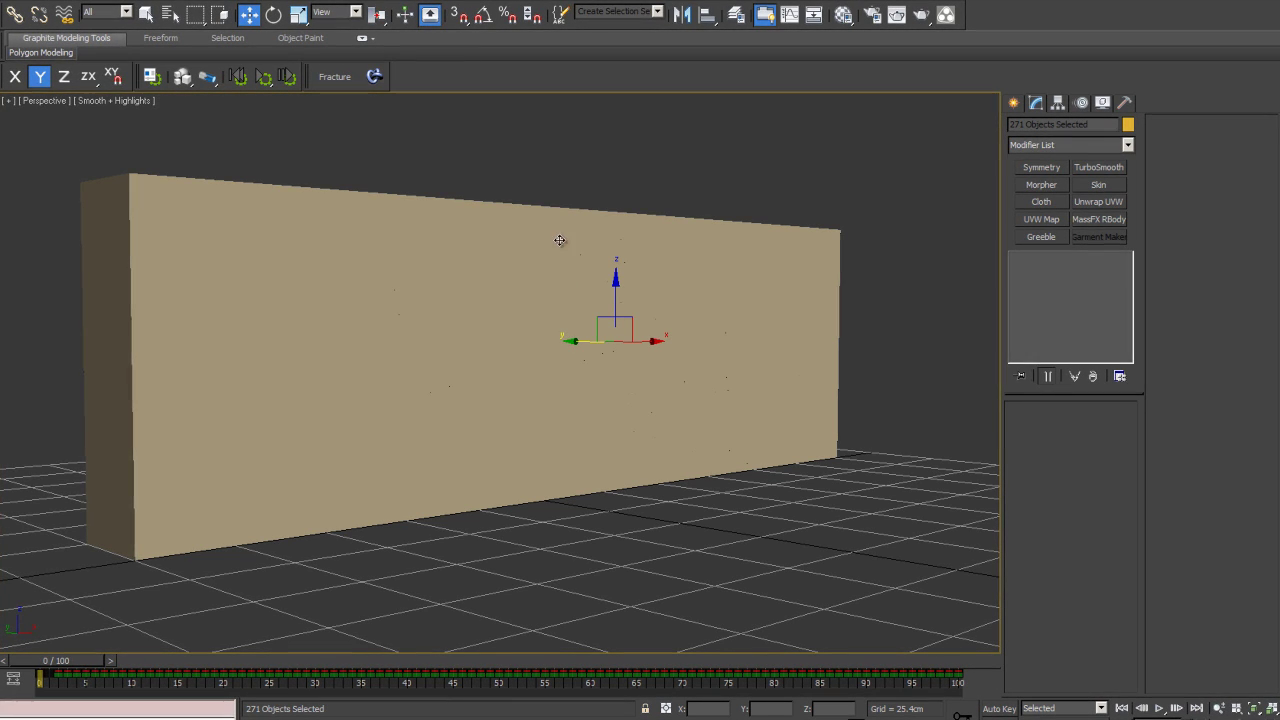
Step: Preview the wall-shattering animation by scrubbing through its first frames
scroll(380, 175, "down", 5)
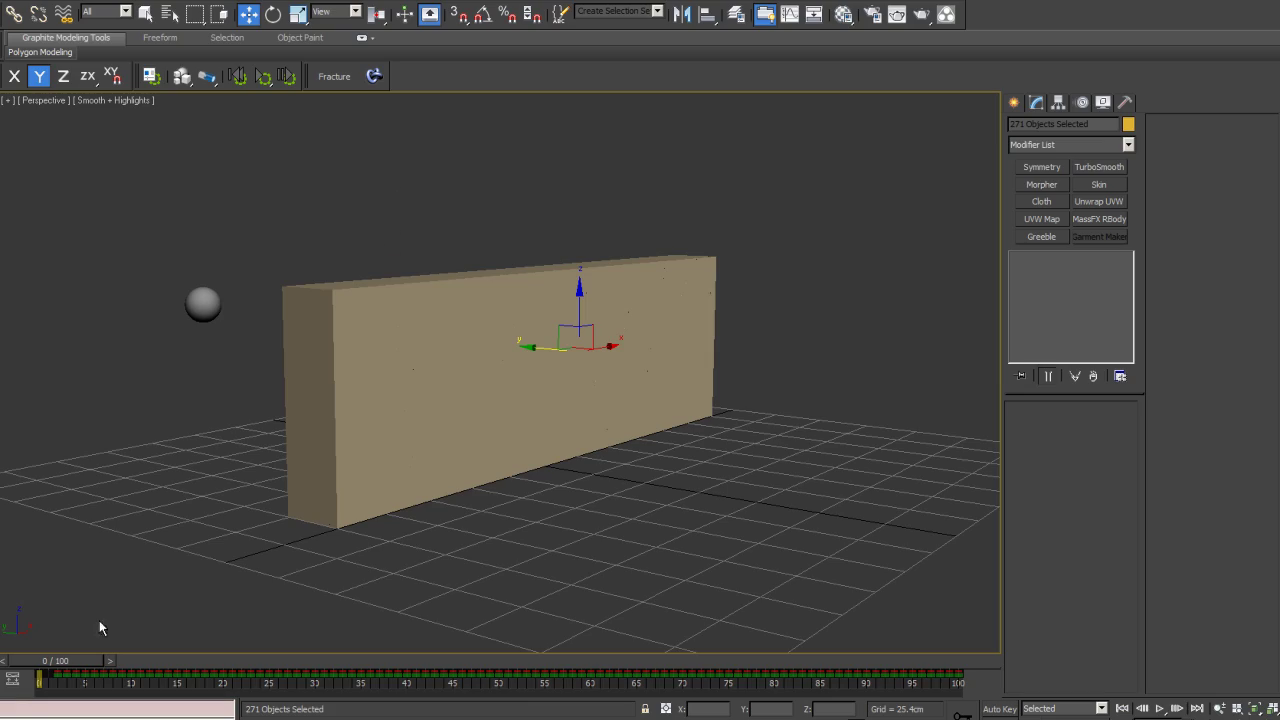
left_click_drag(67, 661, 156, 626)
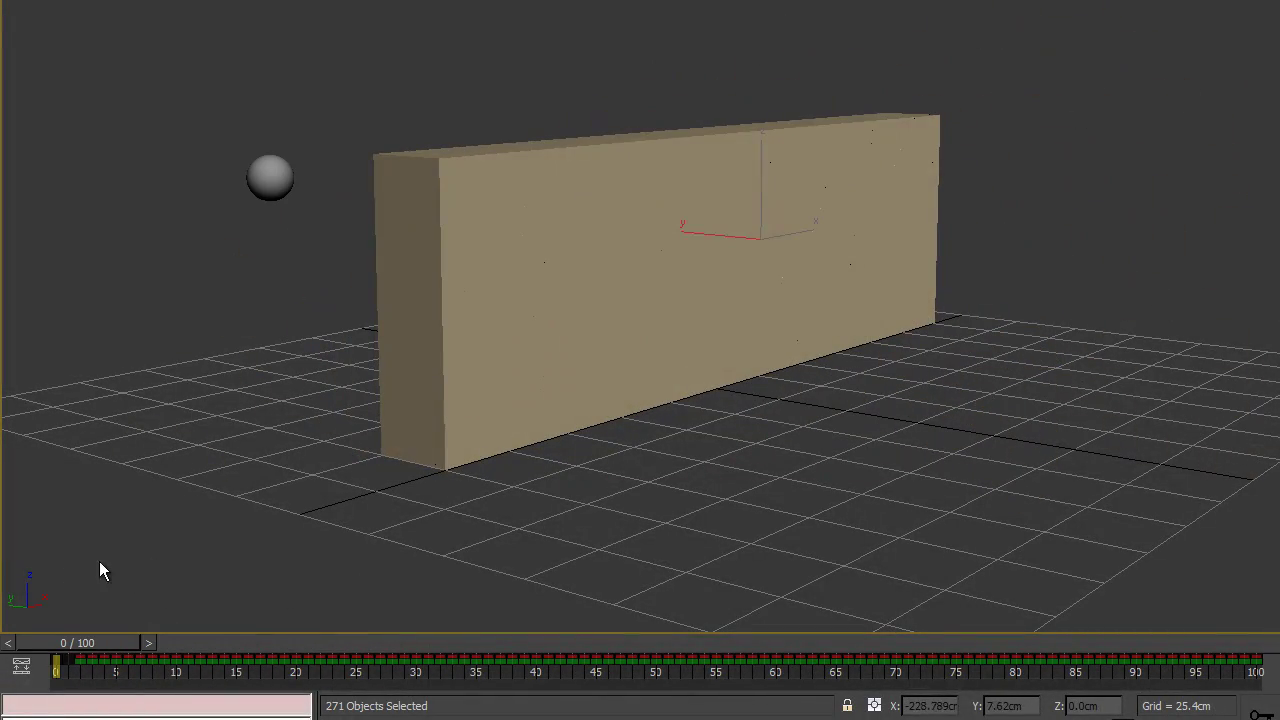
key("w")
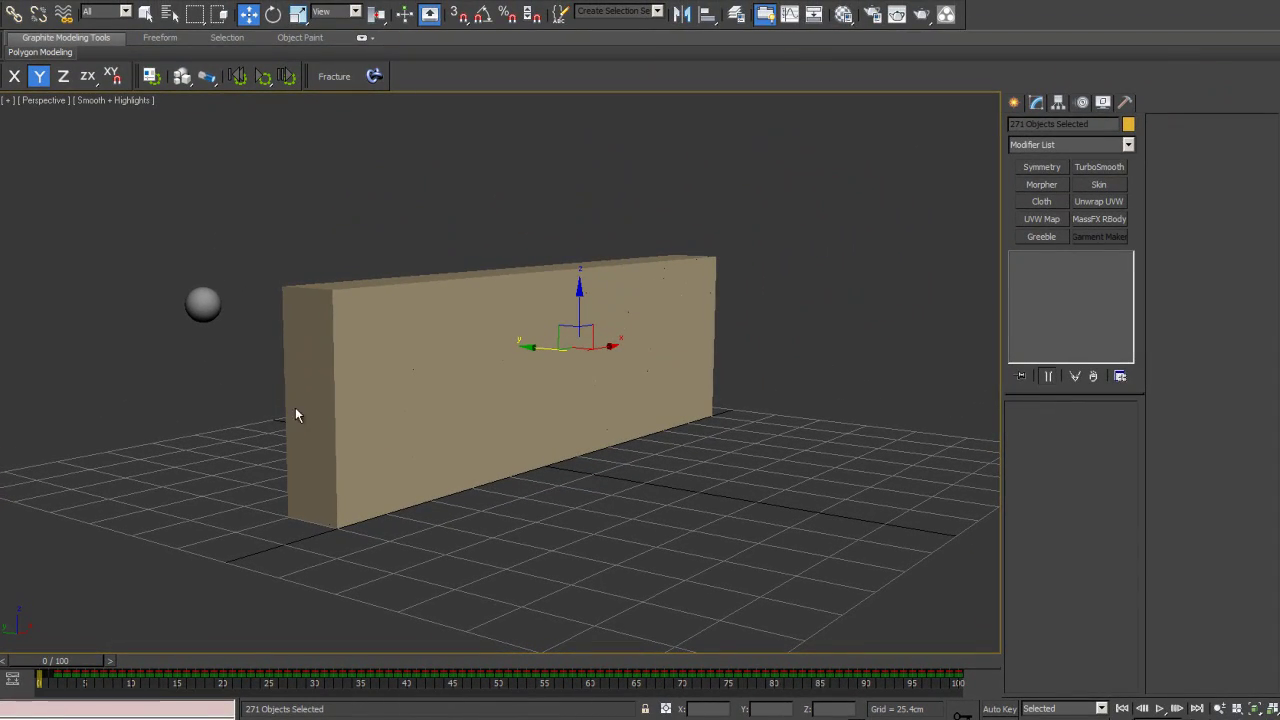
Step: Switch to the browser and examine the Fracture Voronoi and ClaverTech-Crack script listings on ScriptSpot
key("alt+Tab")
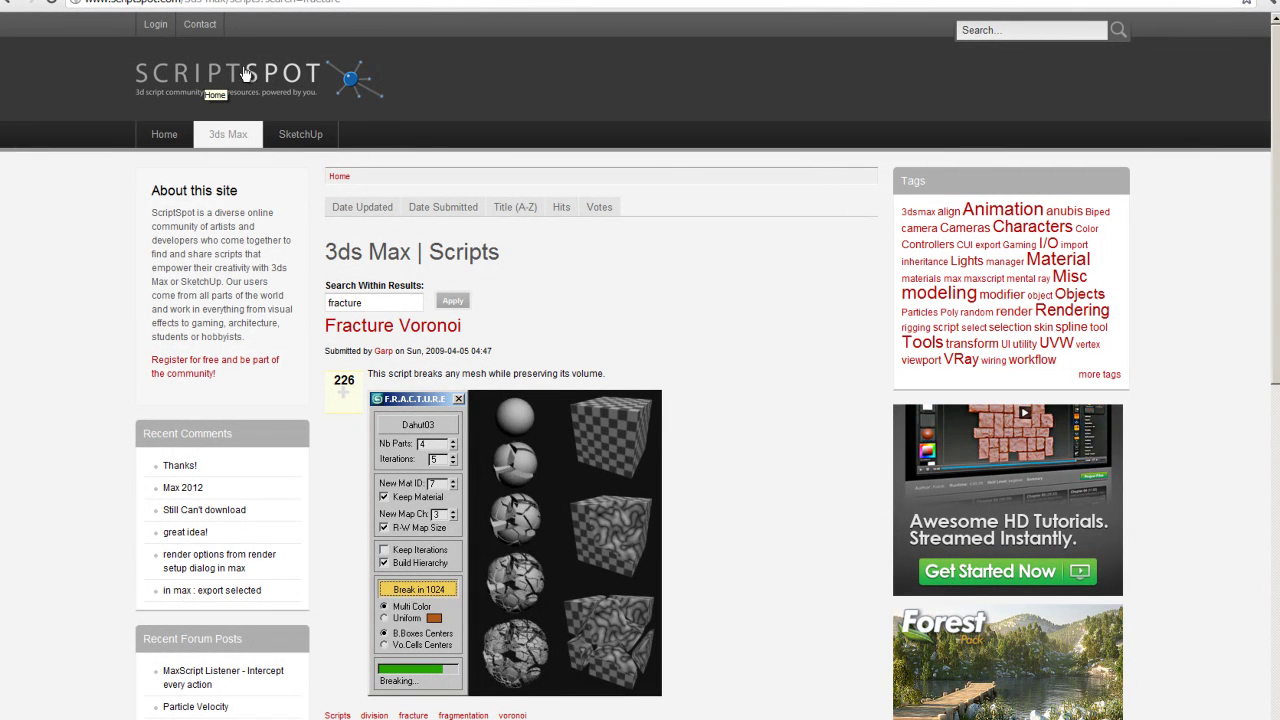
mouse_move(226, 130)
left_click_drag(1268, 196, 1268, 277)
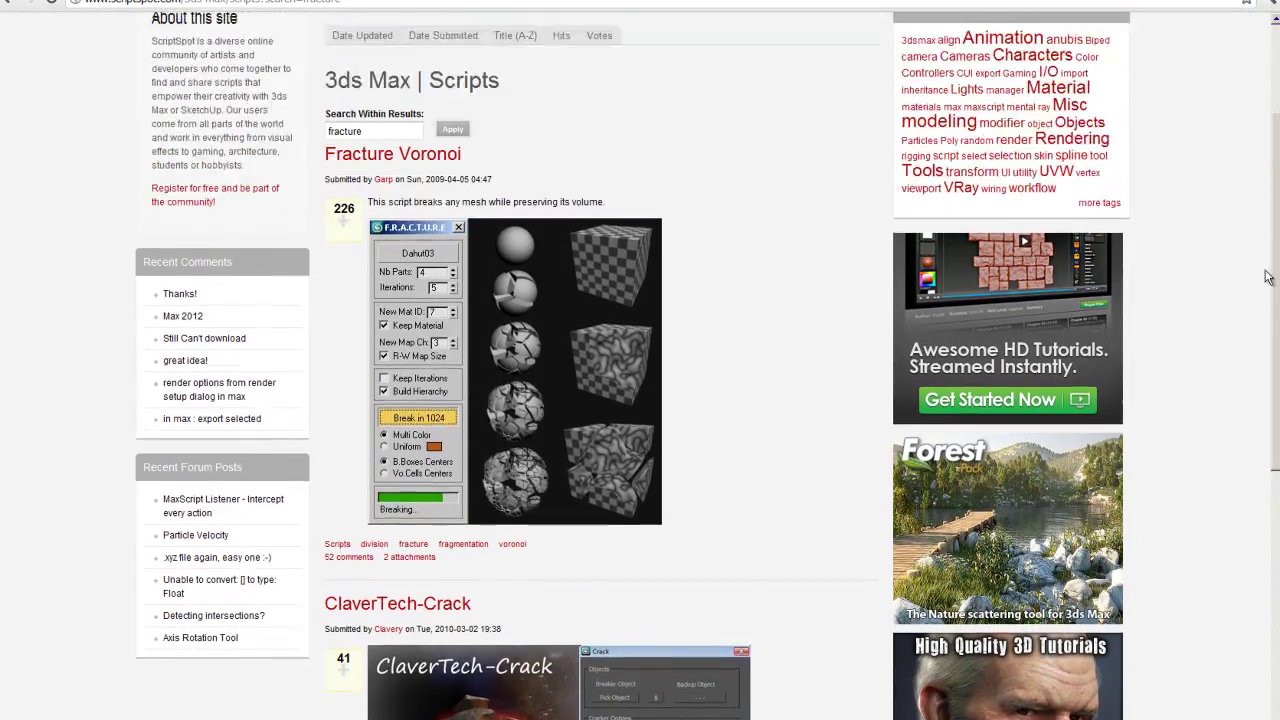
scroll(1250, 350, "down", 2)
scroll(1250, 290, "up", 2)
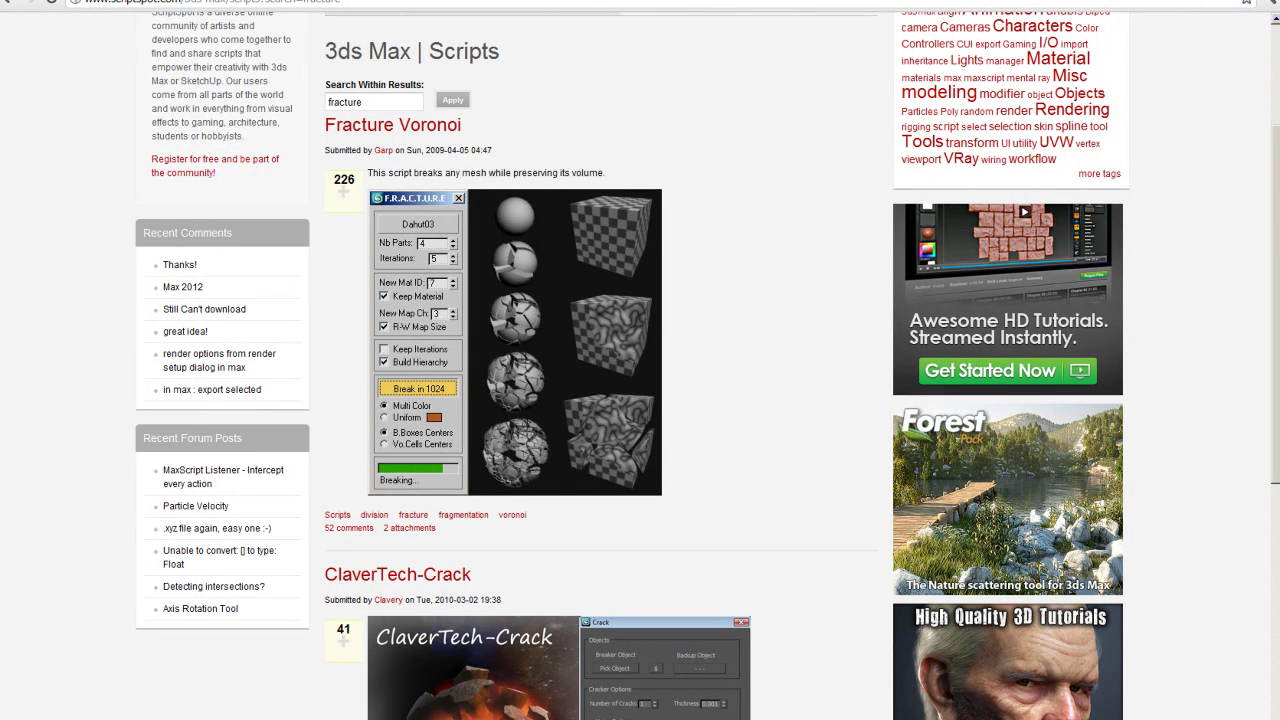
left_click_drag(1274, 216, 1255, 383)
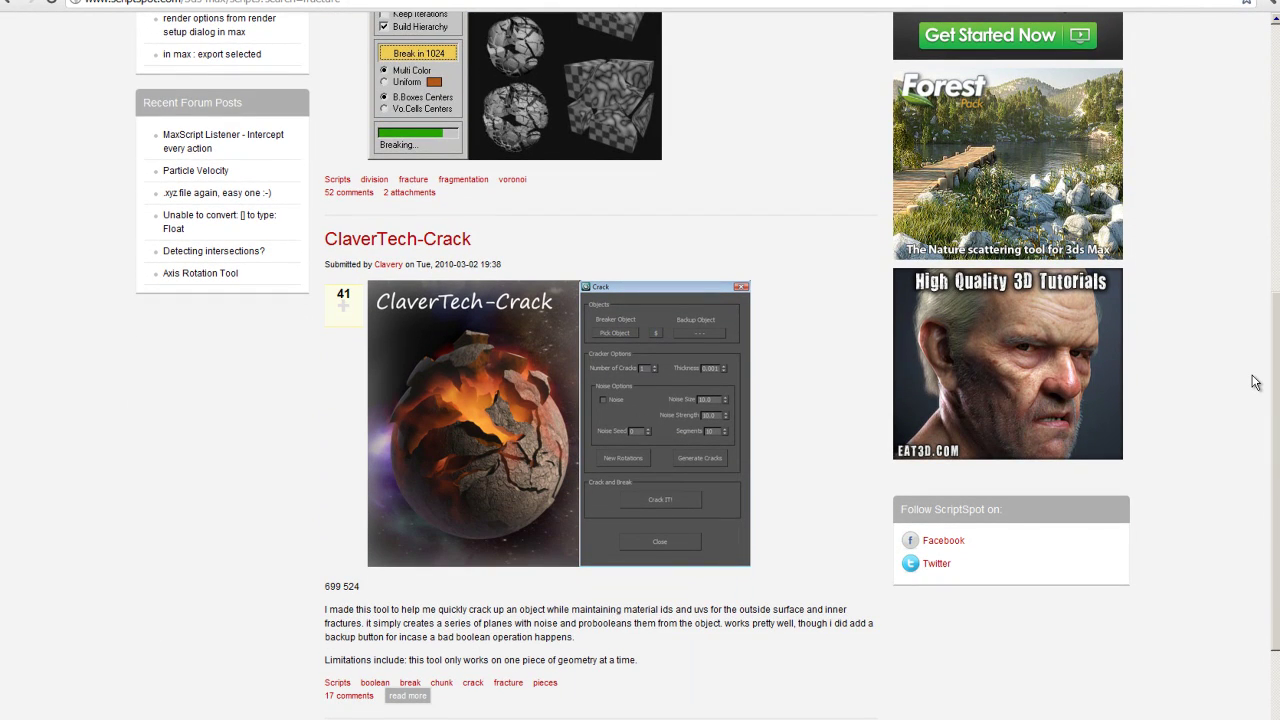
scroll(1250, 400, "down", 2)
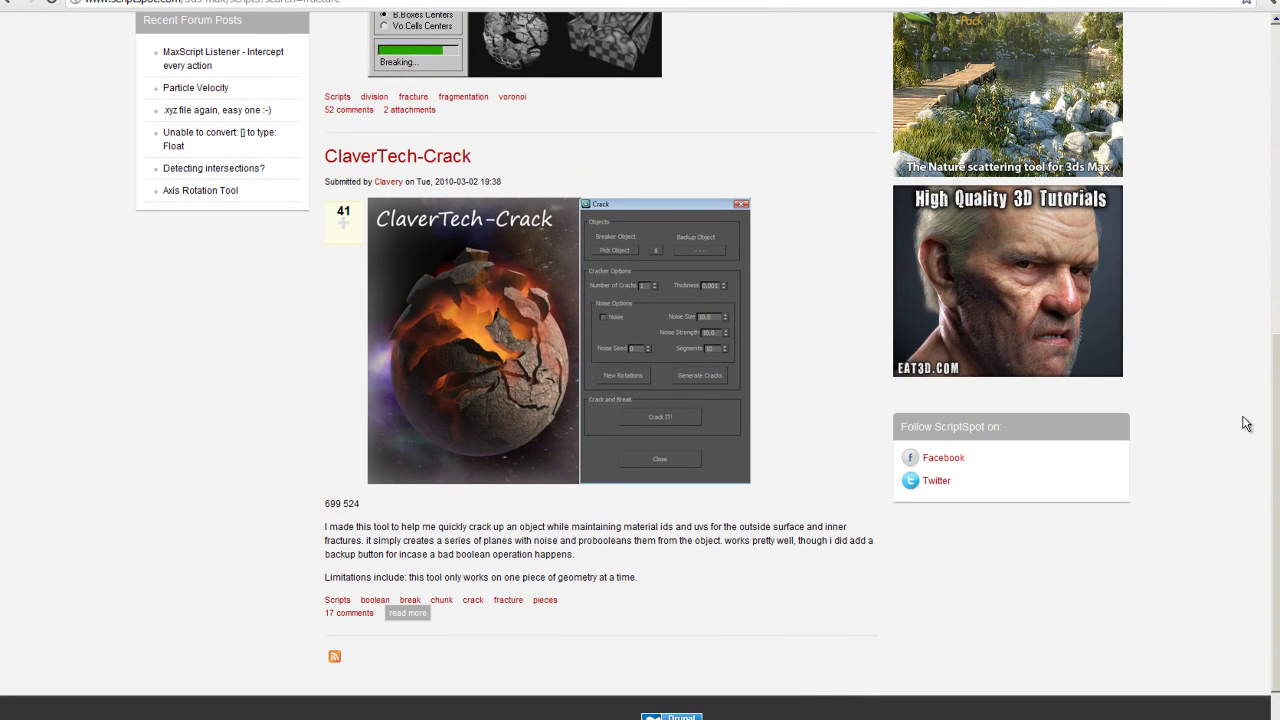
scroll(1243, 423, "up", 1)
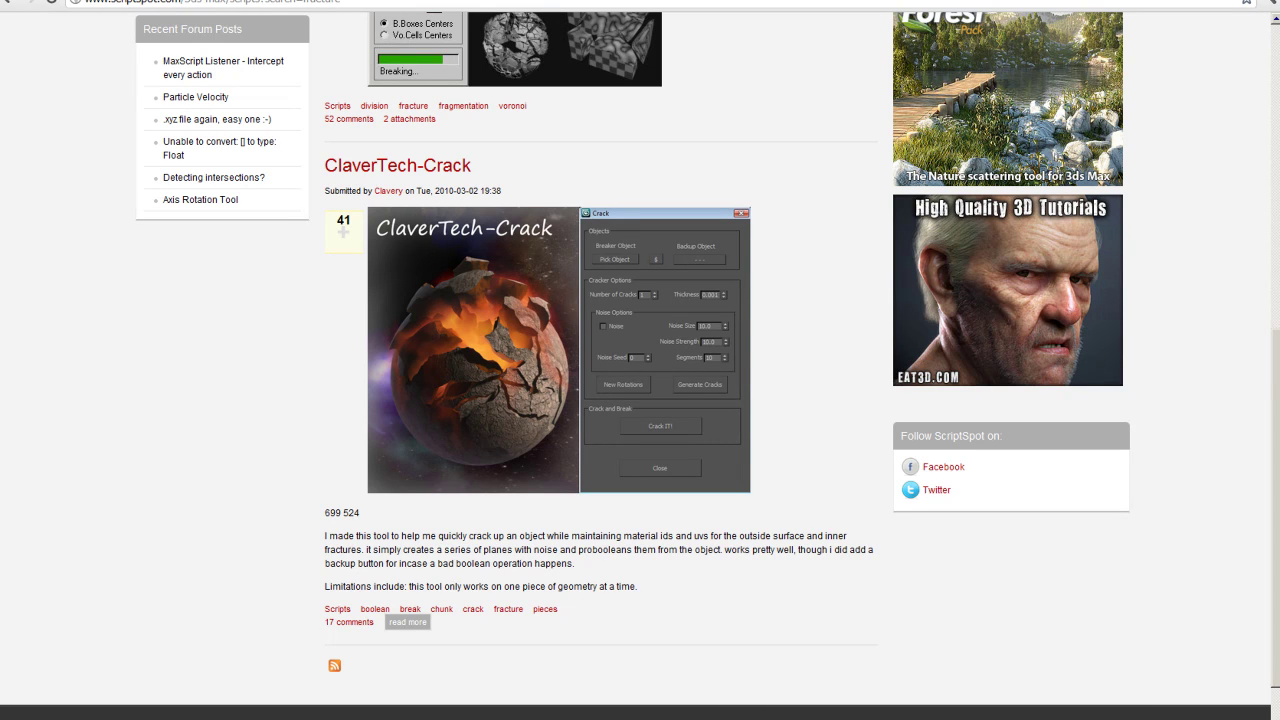
left_click_drag(1276, 362, 1275, 191)
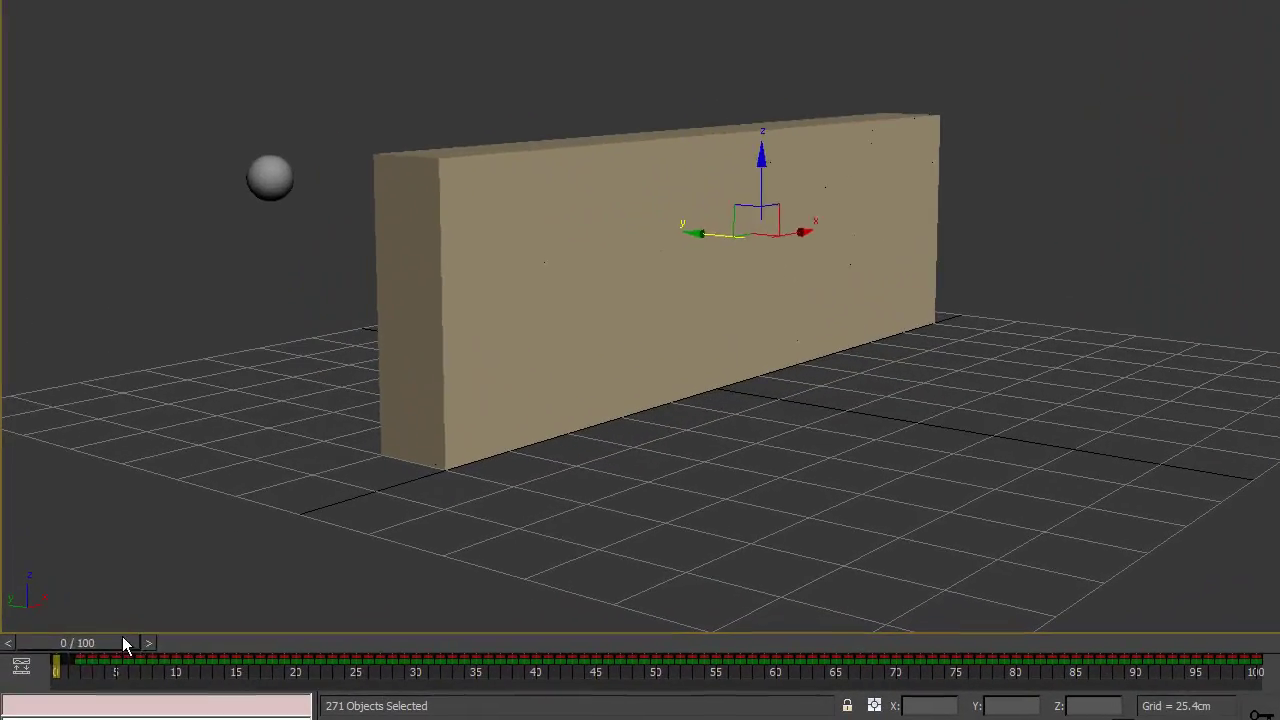
Step: Back in 3ds Max, run the FractureVoronoi_v1.1 script and close its Fracture dialog
left_click_drag(122, 636, 100, 584)
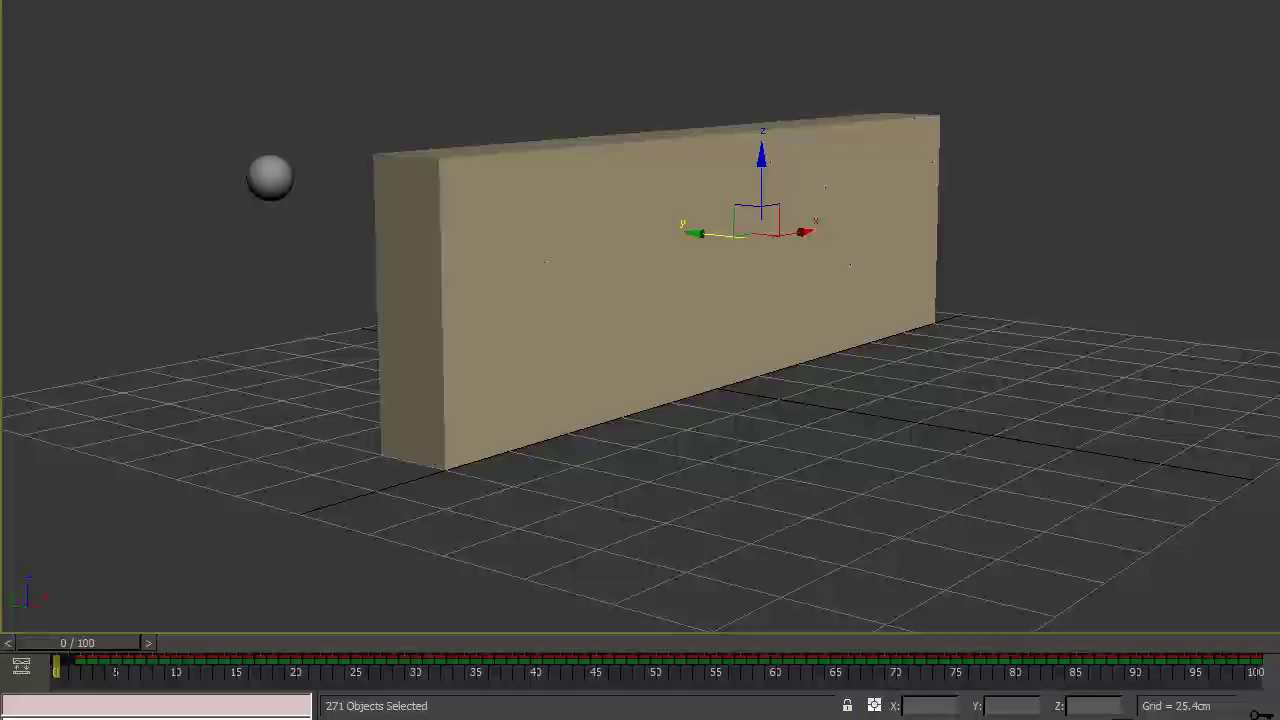
left_click(497, 2)
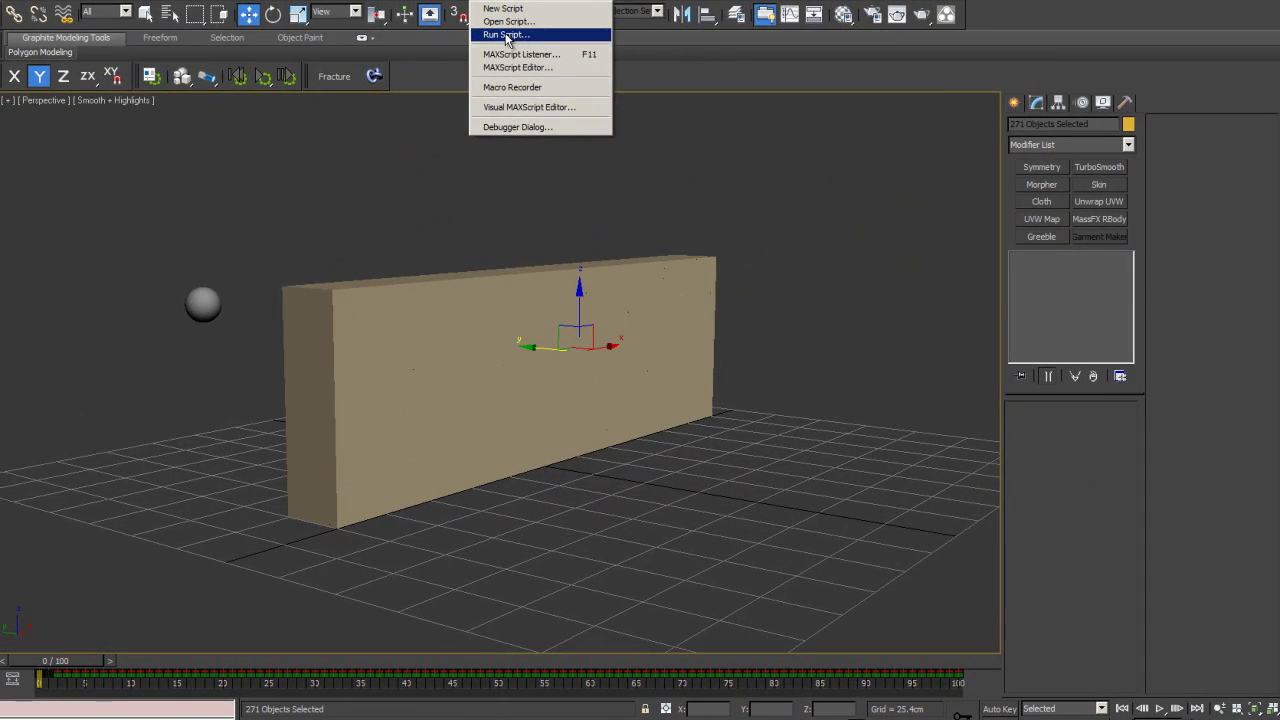
left_click(506, 35)
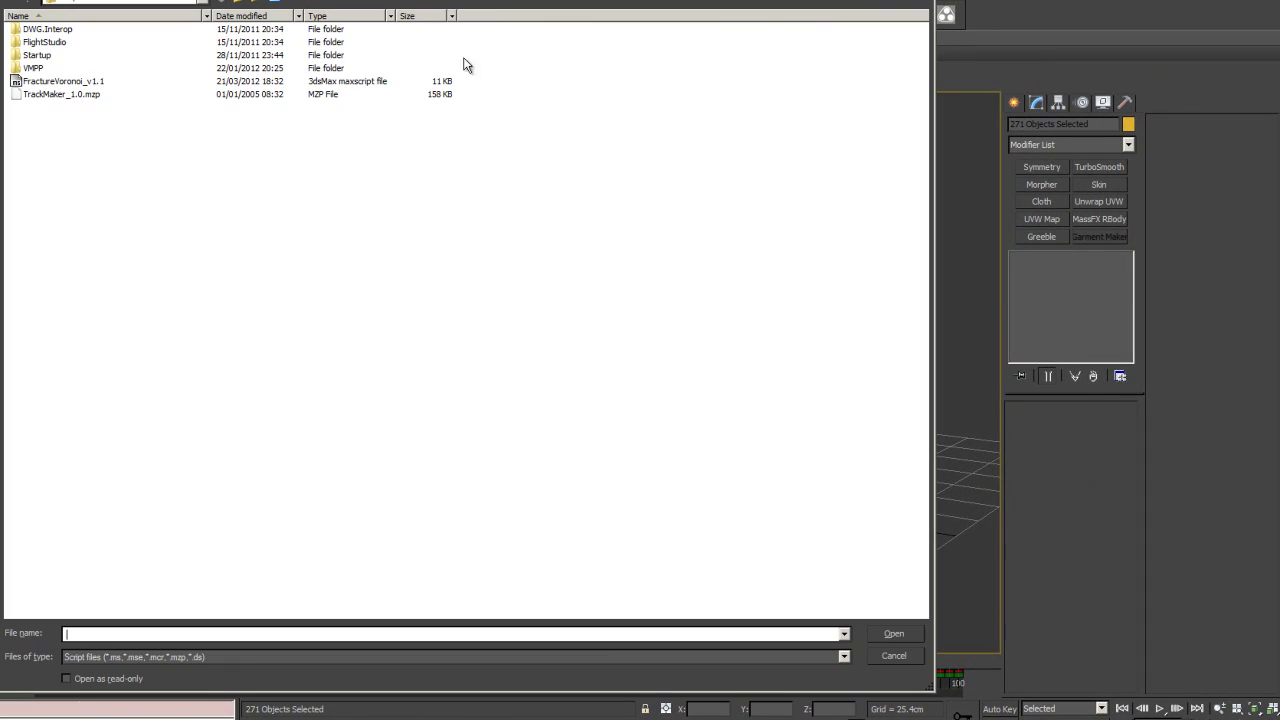
left_click(72, 83)
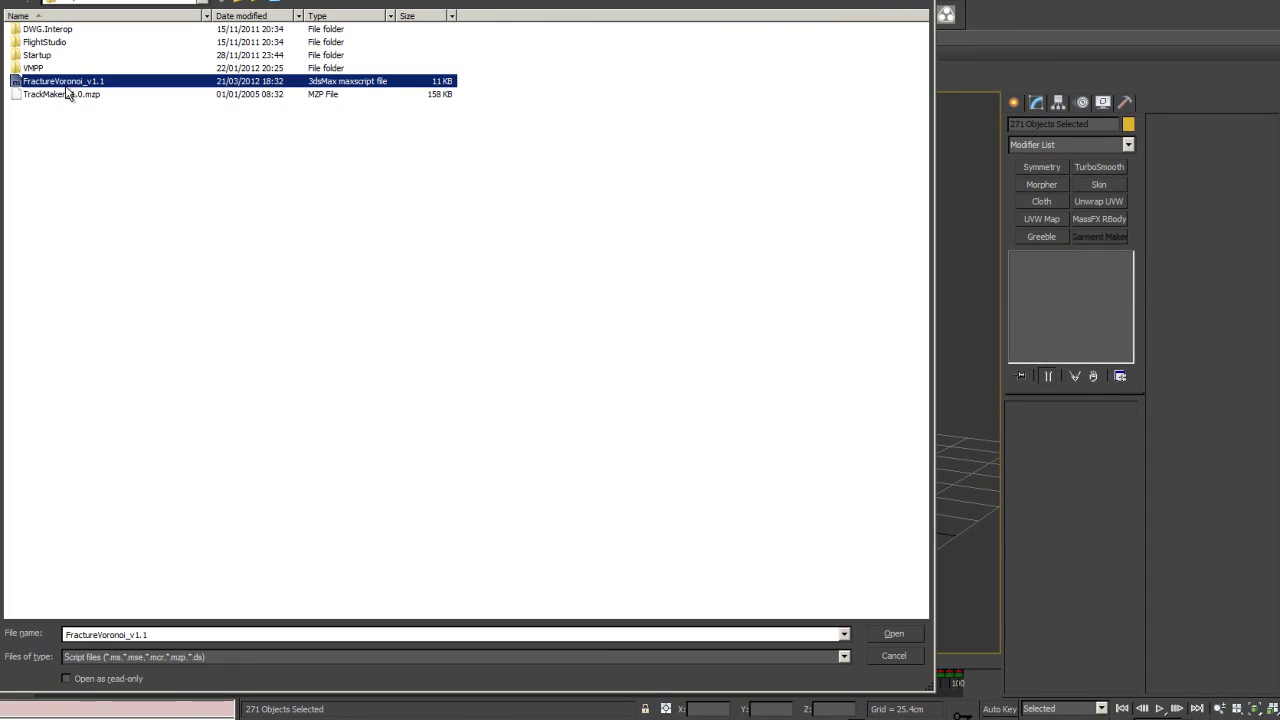
double_click(88, 83)
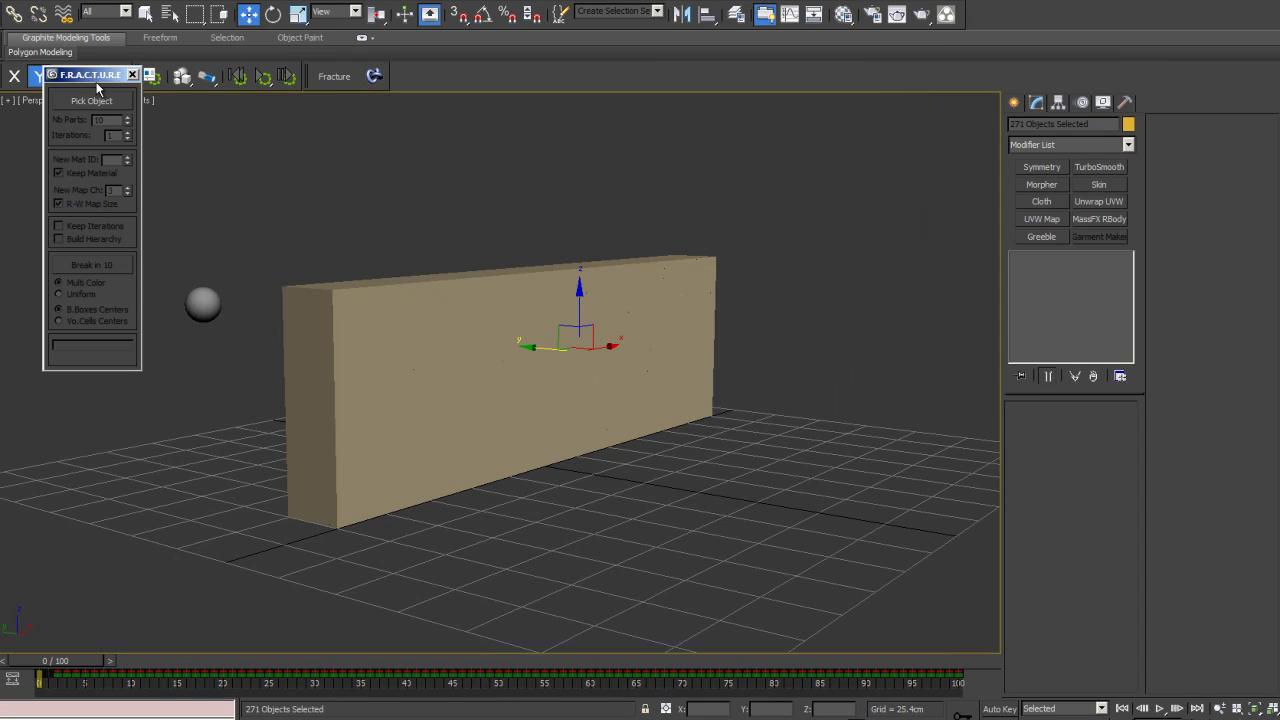
left_click_drag(96, 80, 140, 183)
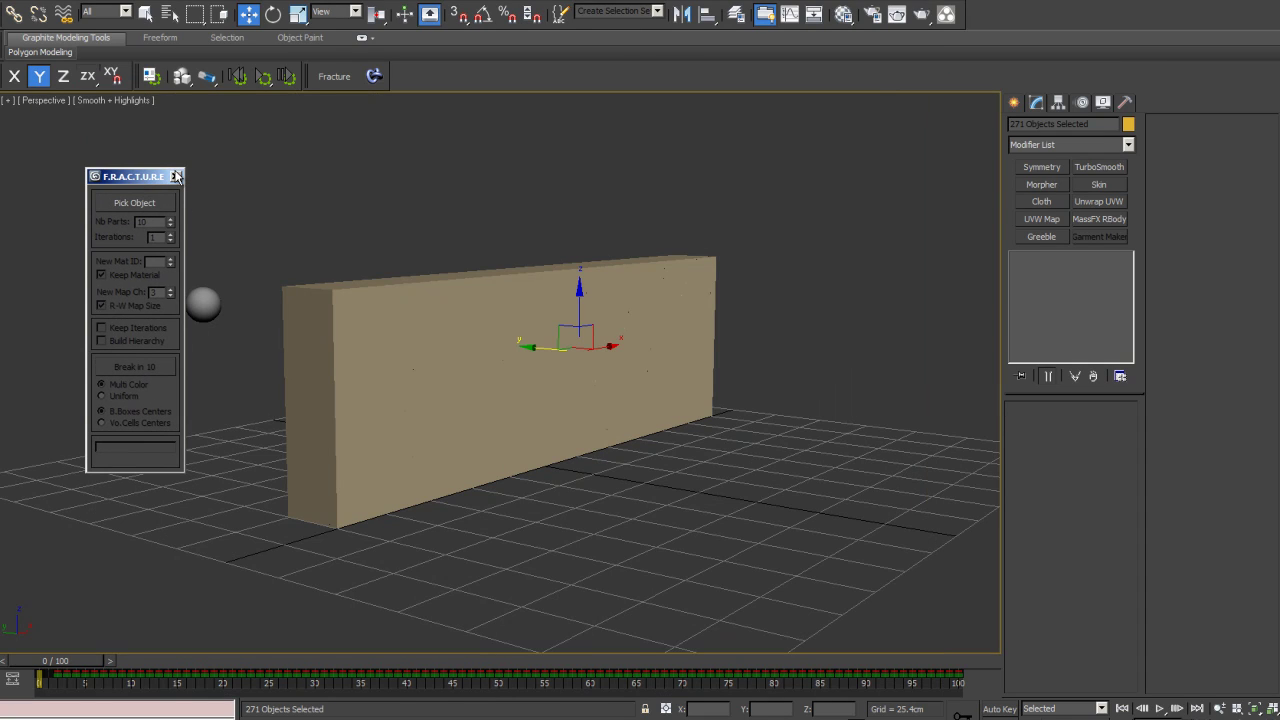
left_click(175, 177)
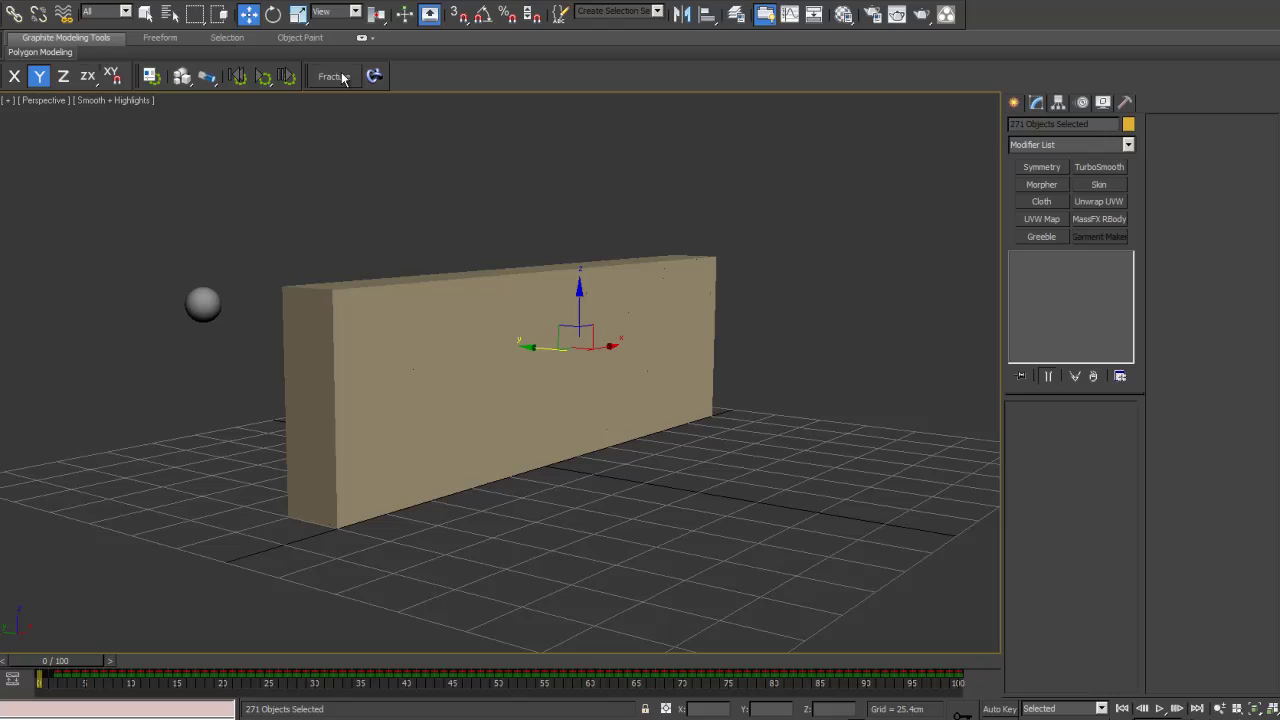
Step: Scrub the animation to frame 32 and examine the collapsing wall from both sides
middle_click_drag(377, 260, 364, 230)
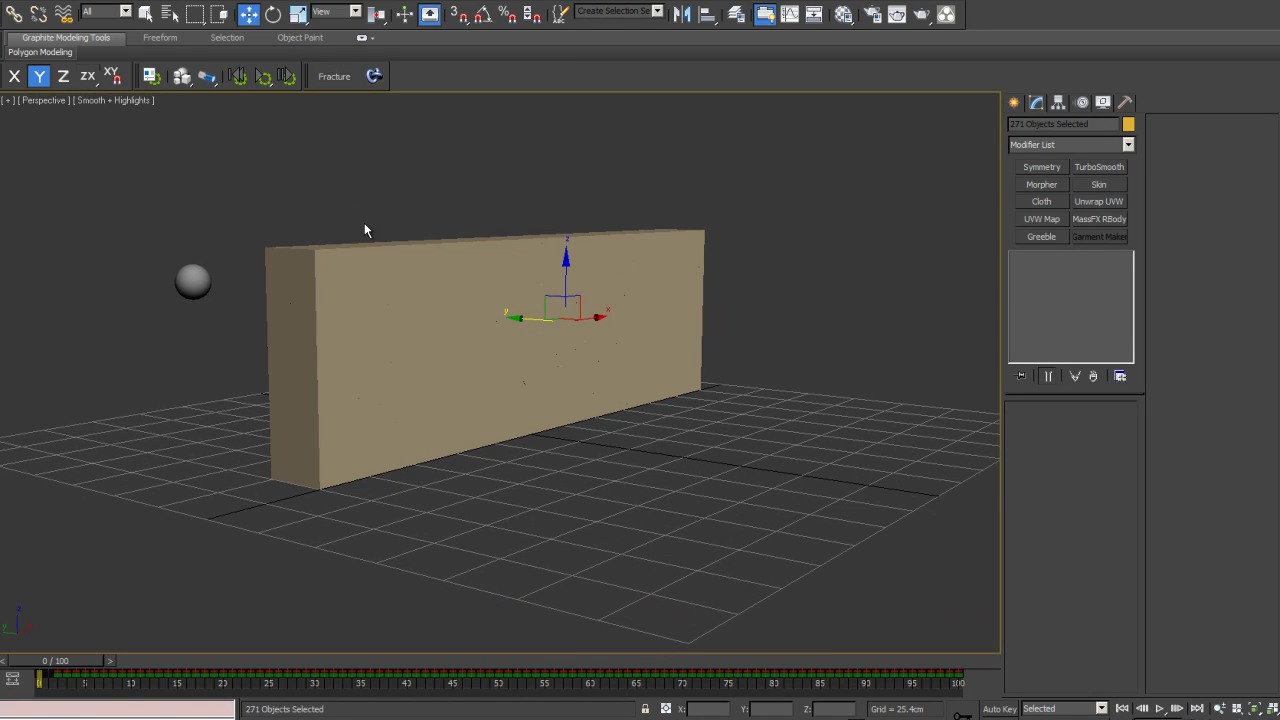
mouse_move(69, 668)
left_mouse_down()
mouse_move(235, 640)
mouse_move(66, 665)
left_mouse_up()
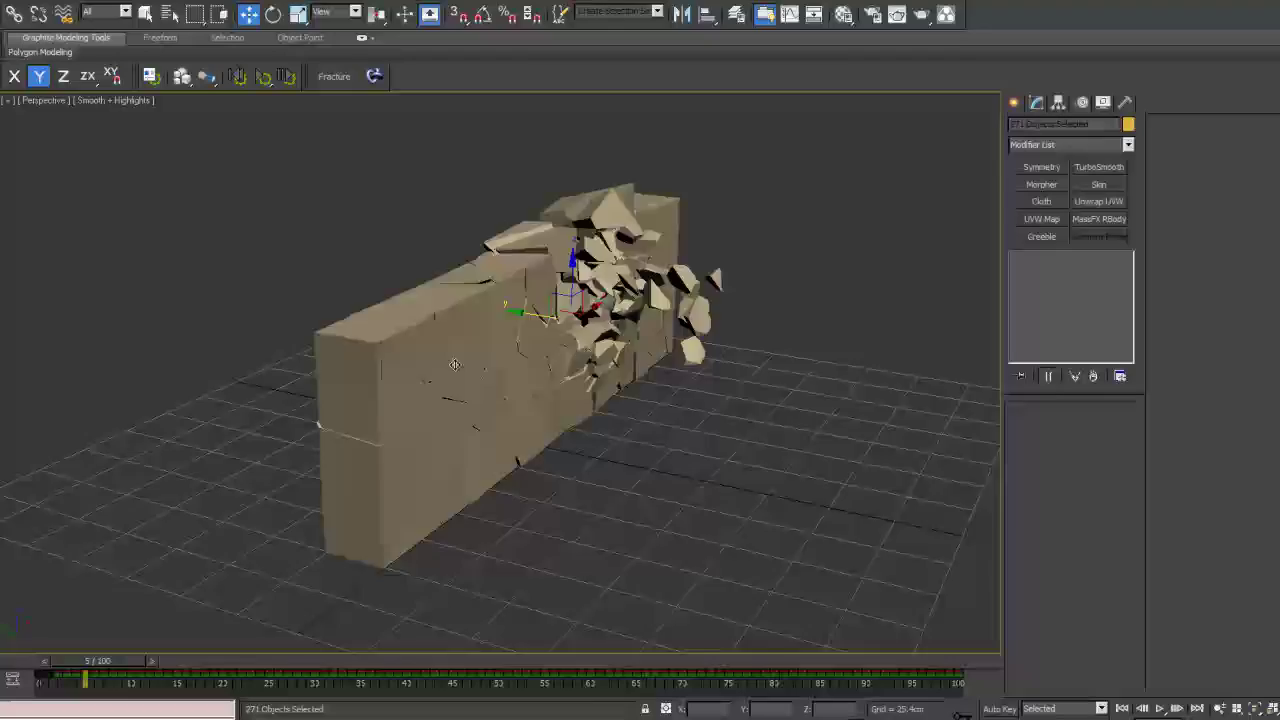
middle_click_drag(455, 365, 477, 364, "alt")
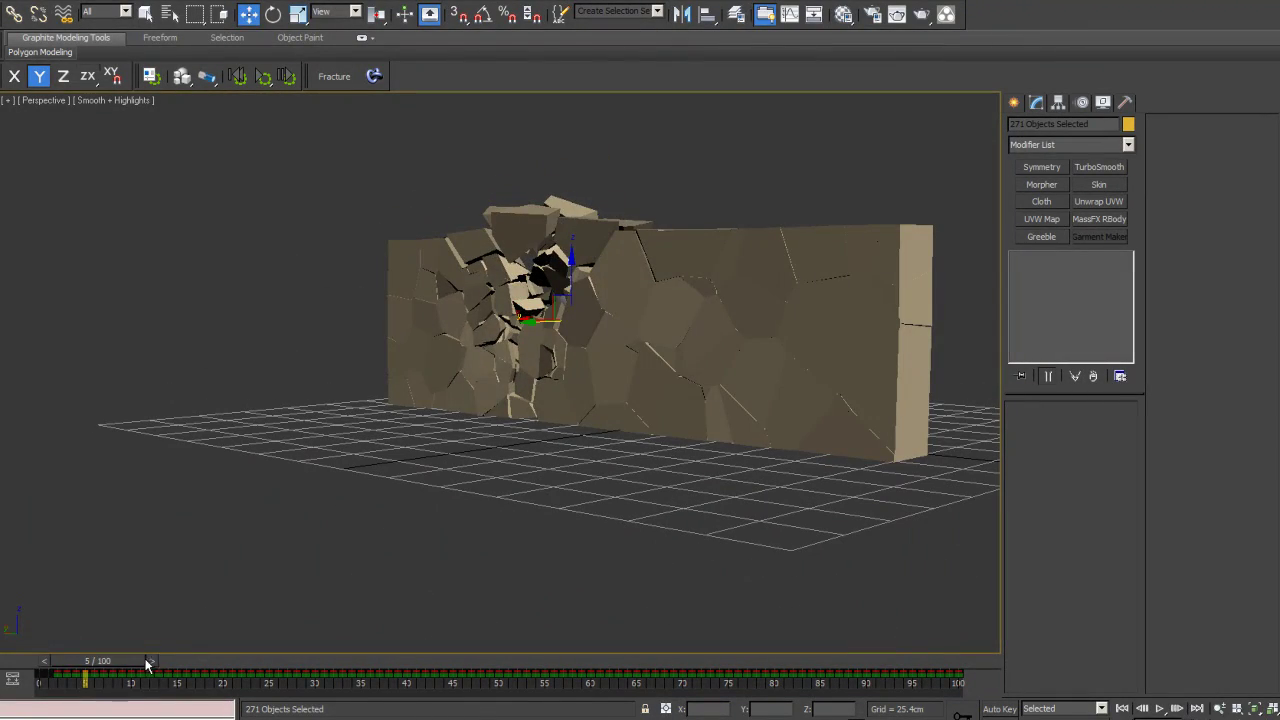
left_click_drag(145, 663, 212, 645)
key("w")
middle_click_drag(557, 372, 388, 391, "alt")
left_click_drag(168, 671, 340, 672)
scroll(532, 370, "down", 2)
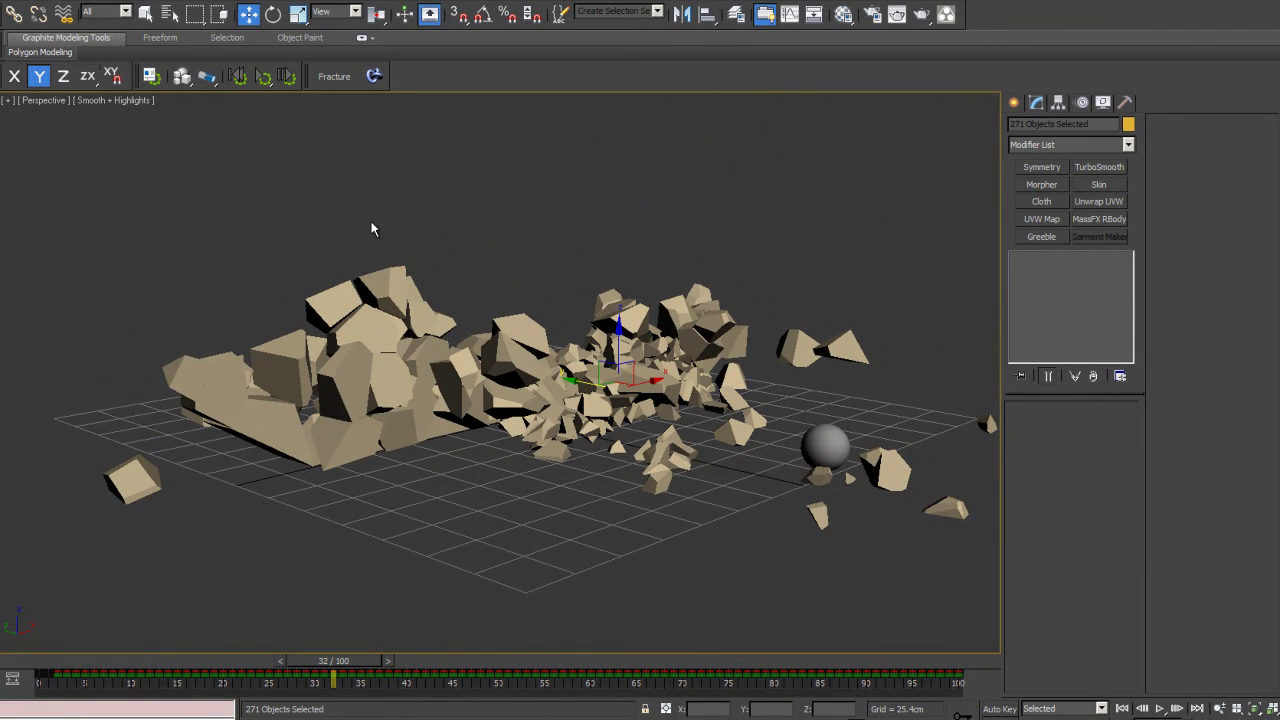
scroll(371, 229, "down", 3)
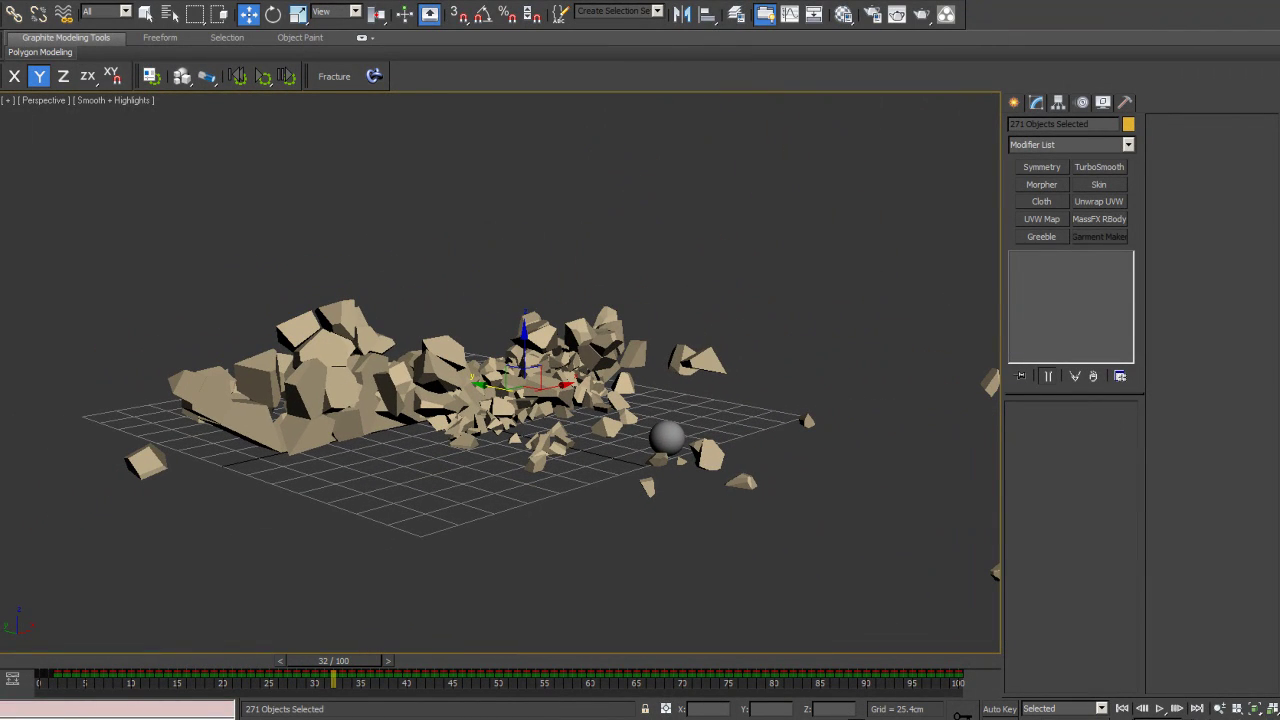
Step: Reset the scene to start from an empty one
left_click(14, 2)
left_click(60, 54)
left_click(637, 409)
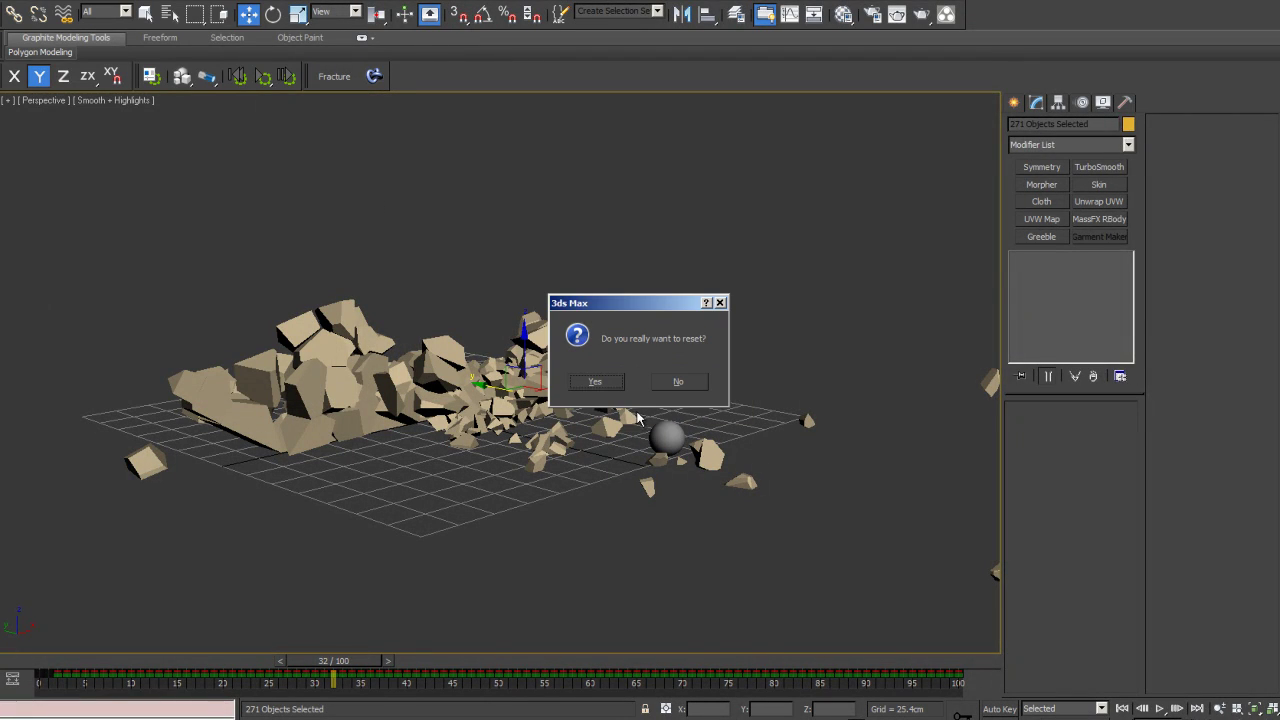
left_click(606, 382)
Step: In a maximized perspective view, create a wall-shaped box about 24 cm long, 304 cm wide and 79 cm high, and activate the Move tool
left_click(1038, 200)
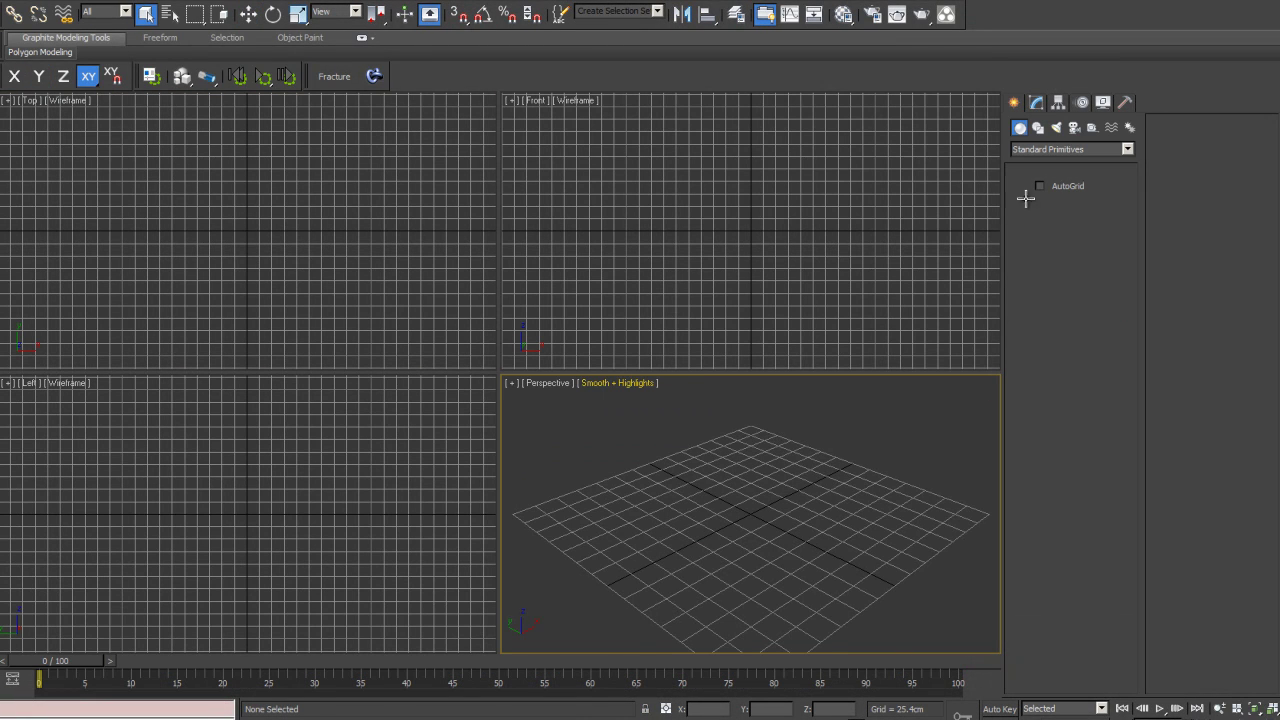
key("alt+w")
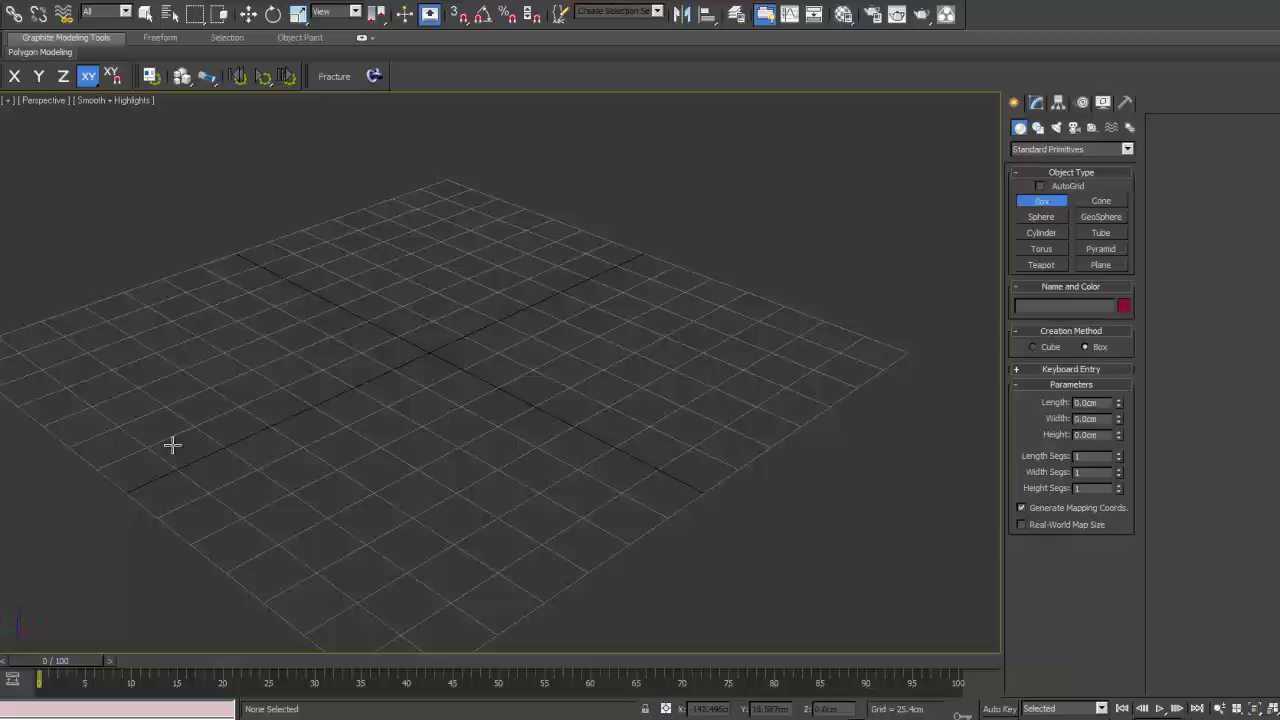
left_click_drag(149, 447, 611, 271)
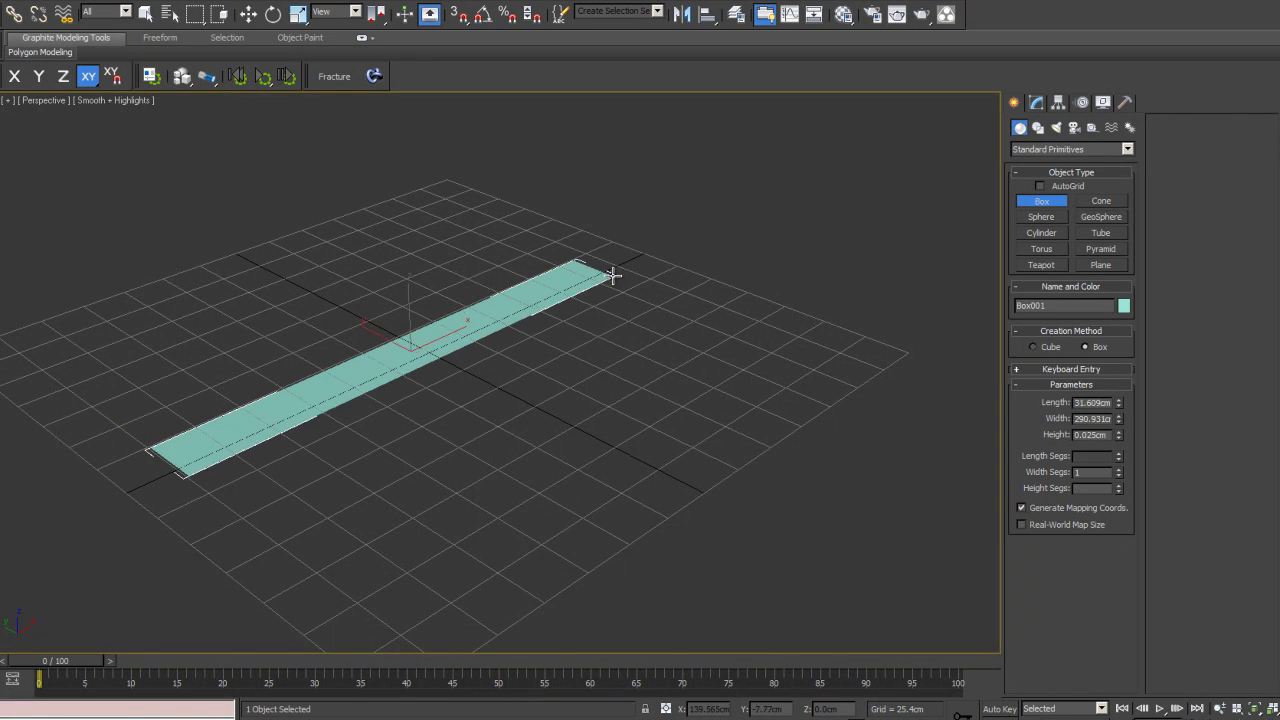
left_click(576, 92)
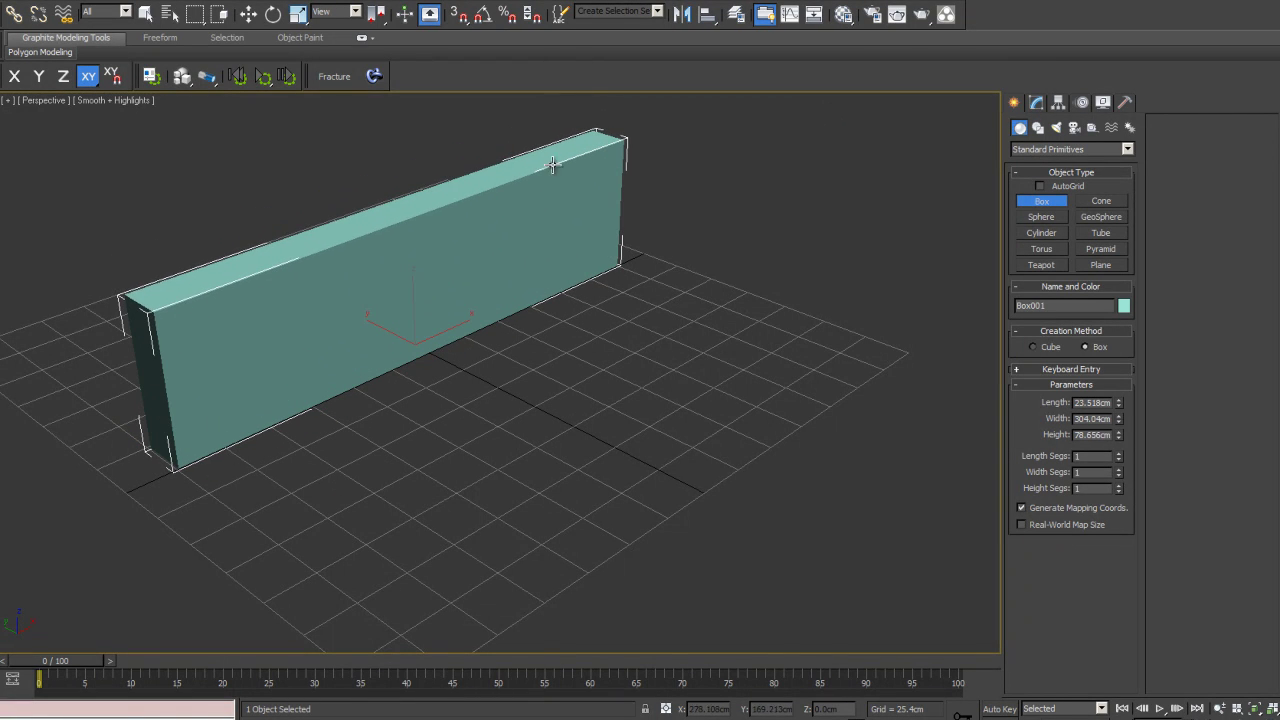
mouse_move(477, 328)
middle_mouse_down()
mouse_move(540, 357)
mouse_move(493, 389)
mouse_move(431, 351)
mouse_move(483, 357)
mouse_move(462, 347)
mouse_move(485, 319)
middle_mouse_up()
key("j")
right_click(493, 389)
right_click(480, 348)
left_click(523, 363)
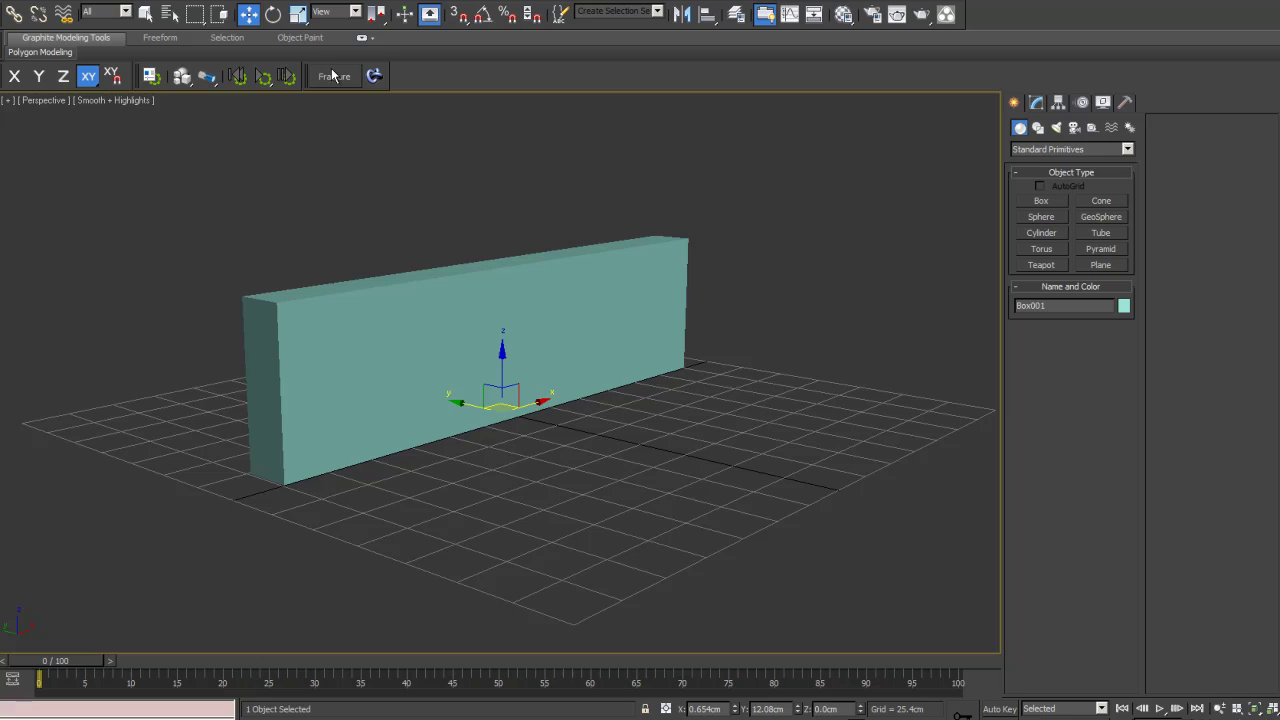
Step: Run the FractureVoronoi_v1.1 script and pick the wall box as the object to fracture
left_click(510, 4)
left_click(505, 38)
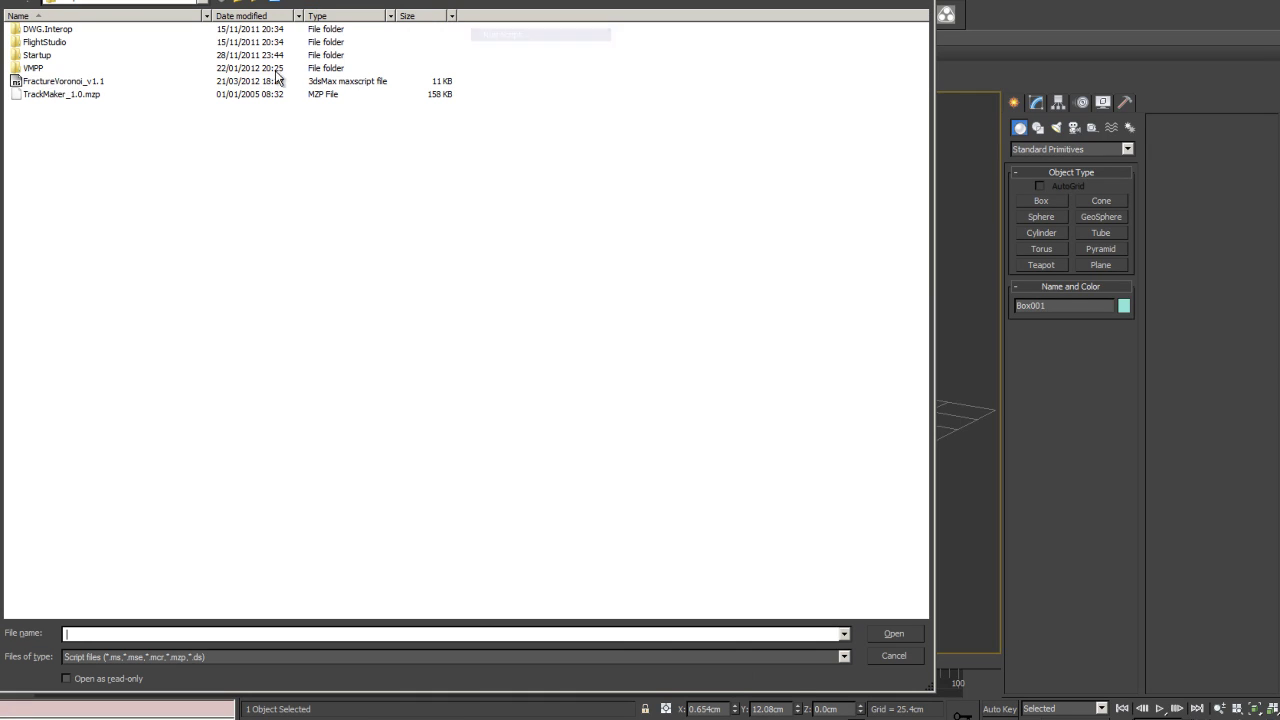
left_click(46, 82)
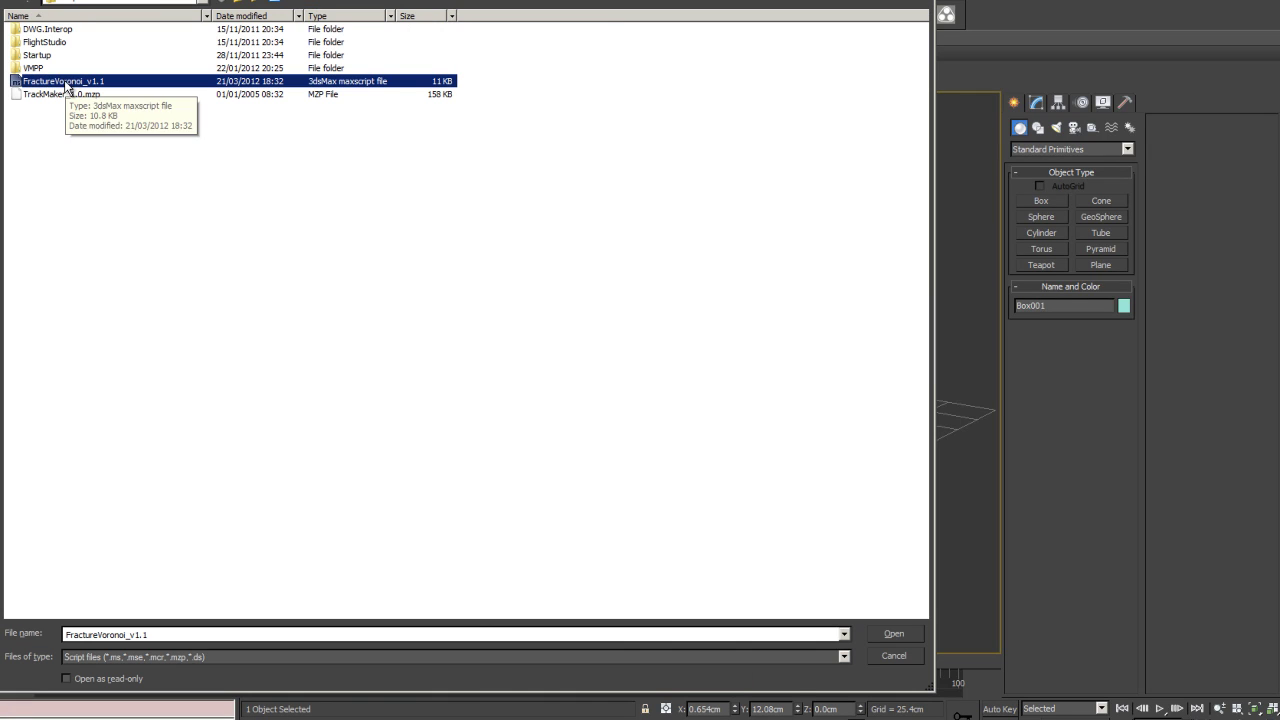
double_click(65, 82)
left_click_drag(84, 70, 105, 193)
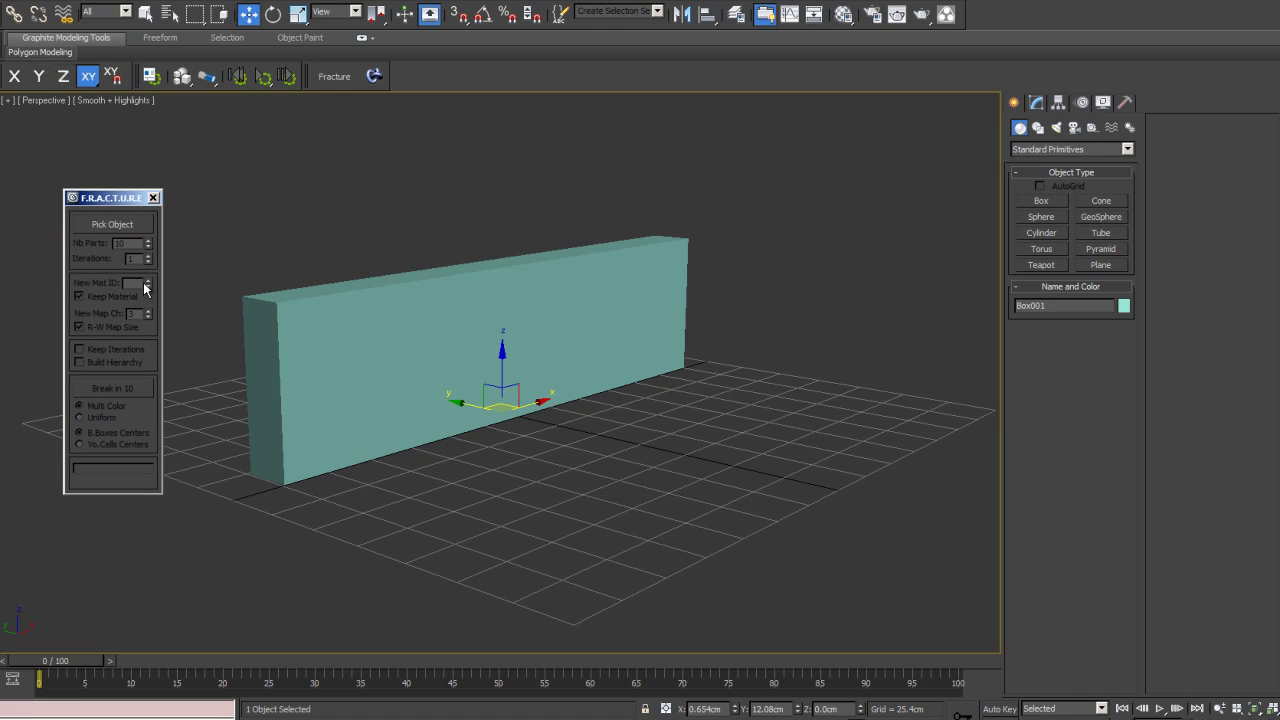
middle_click_drag(452, 284, 545, 255)
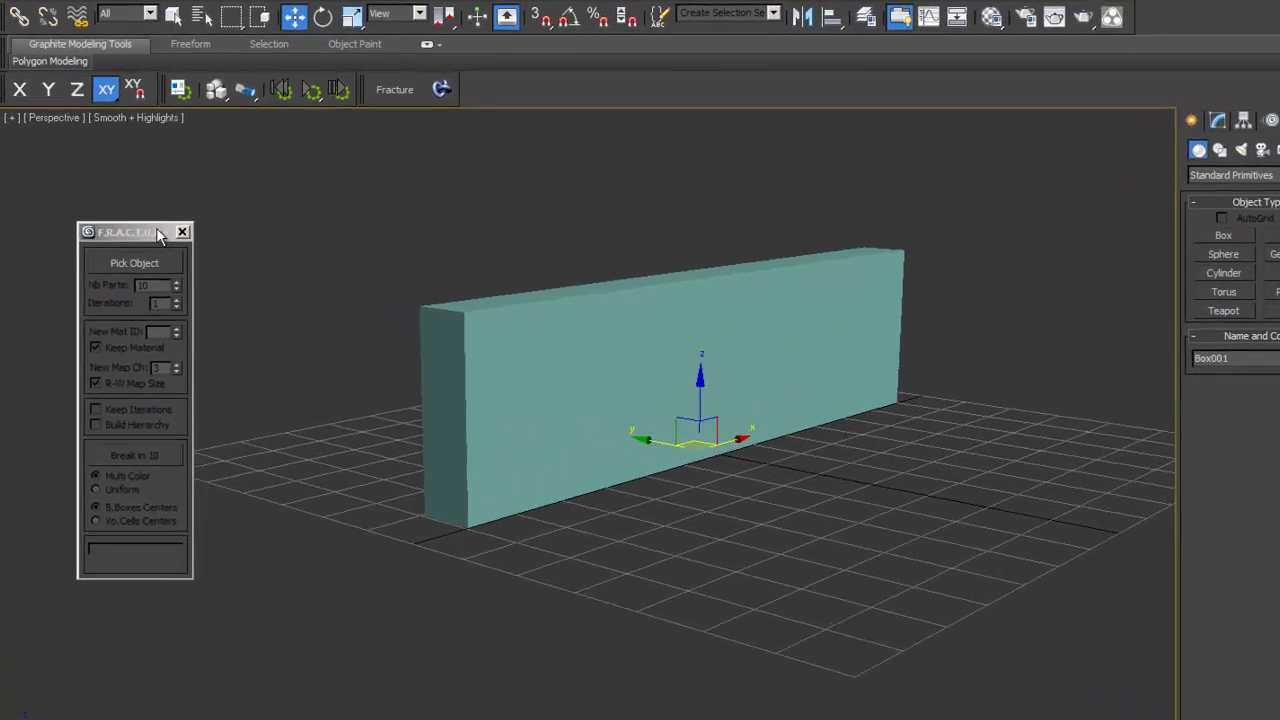
left_click_drag(131, 197, 185, 154)
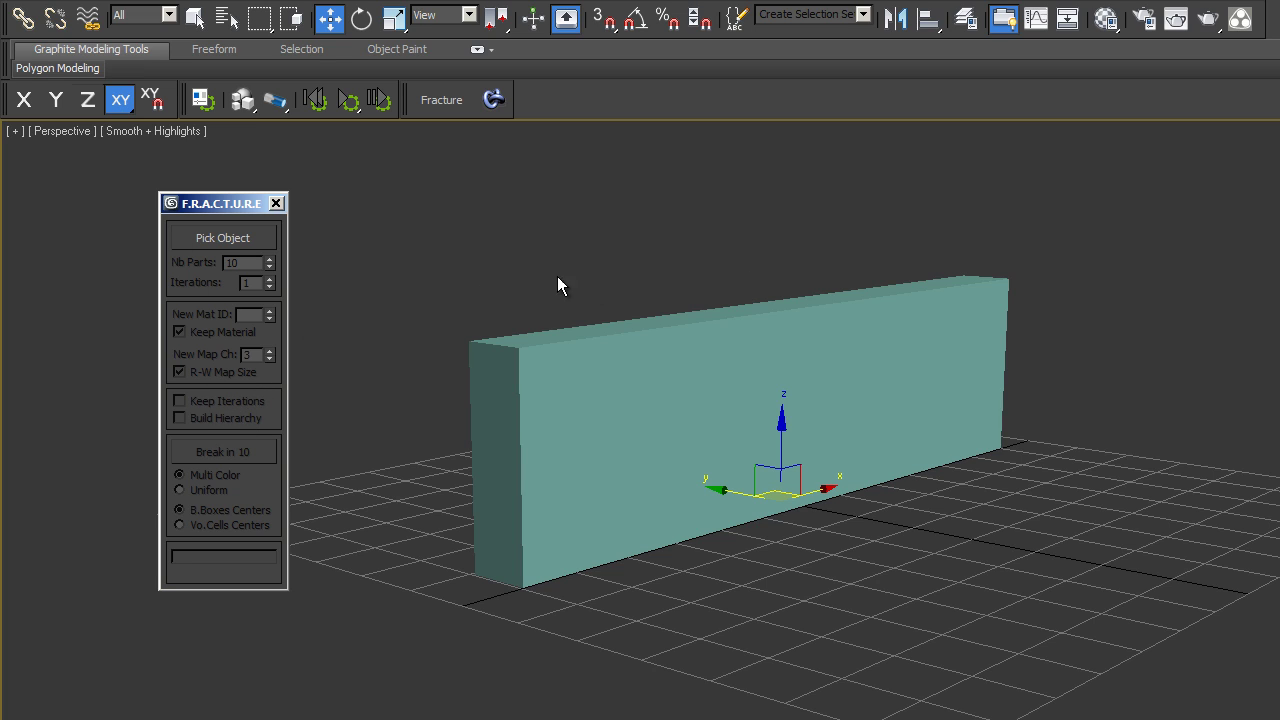
left_click(226, 241)
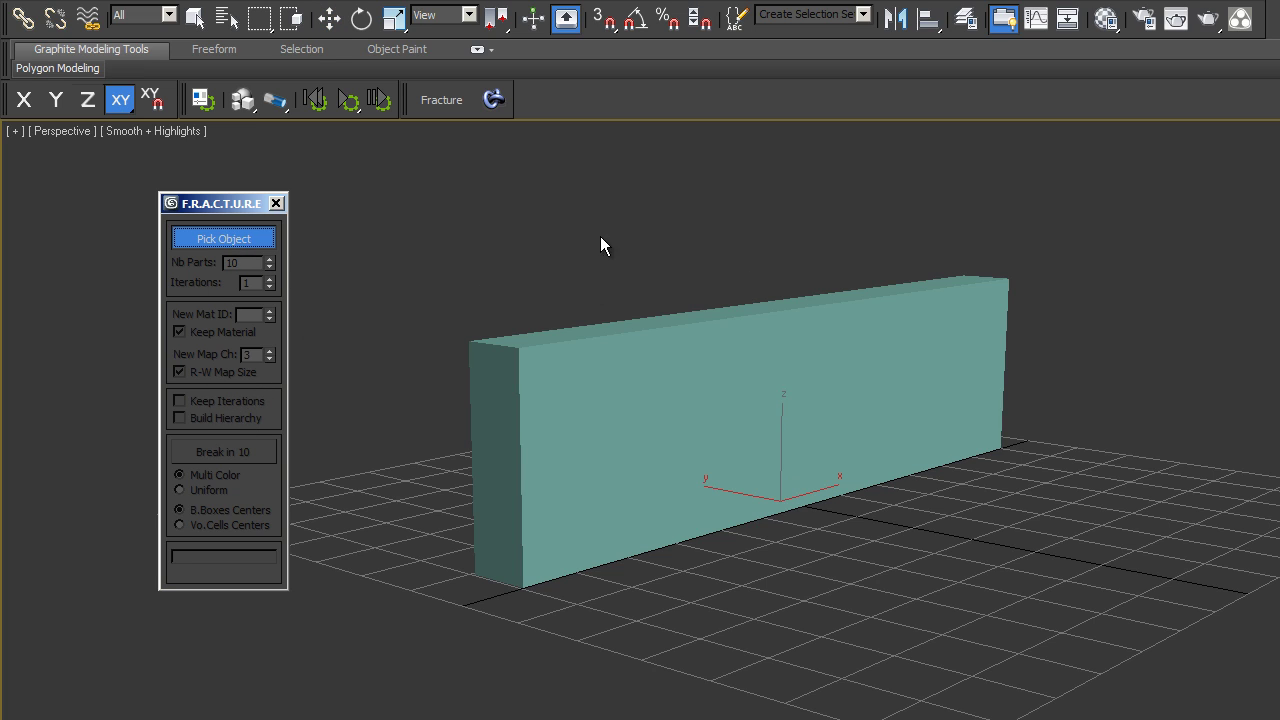
left_click(740, 358)
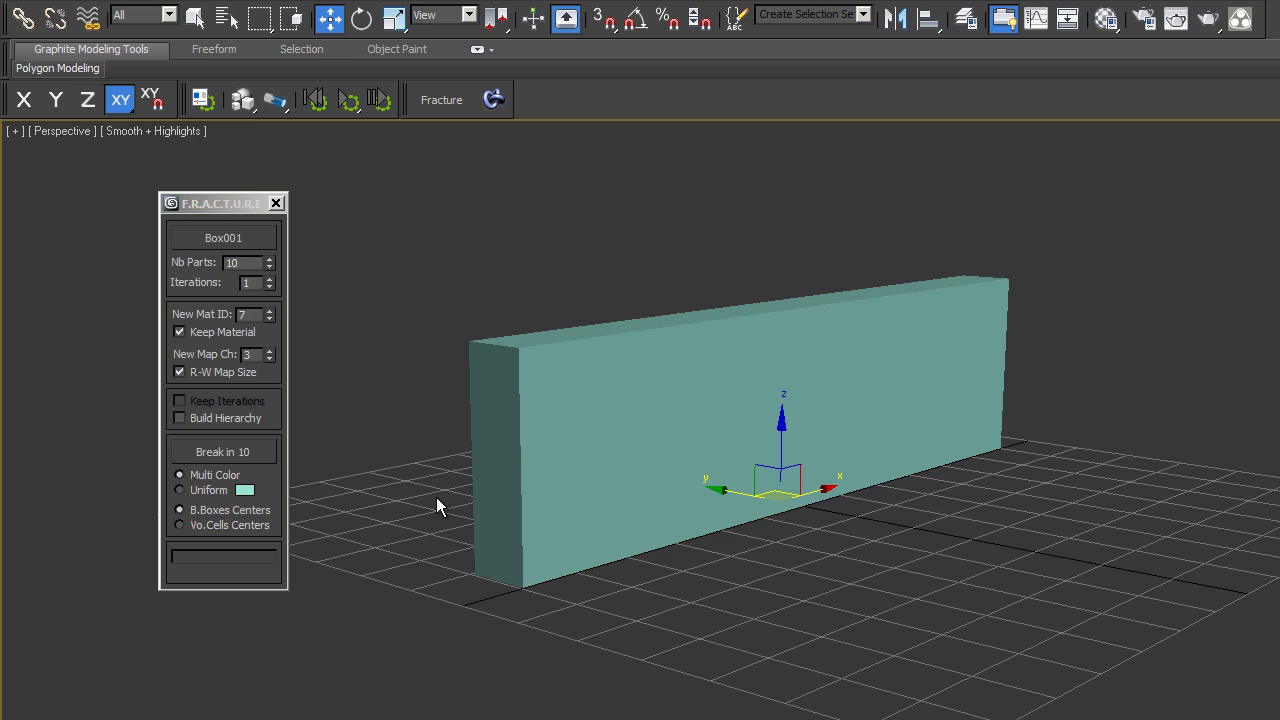
Step: Set the number of parts to 100 and break the wall box into Voronoi pieces
double_click(255, 262)
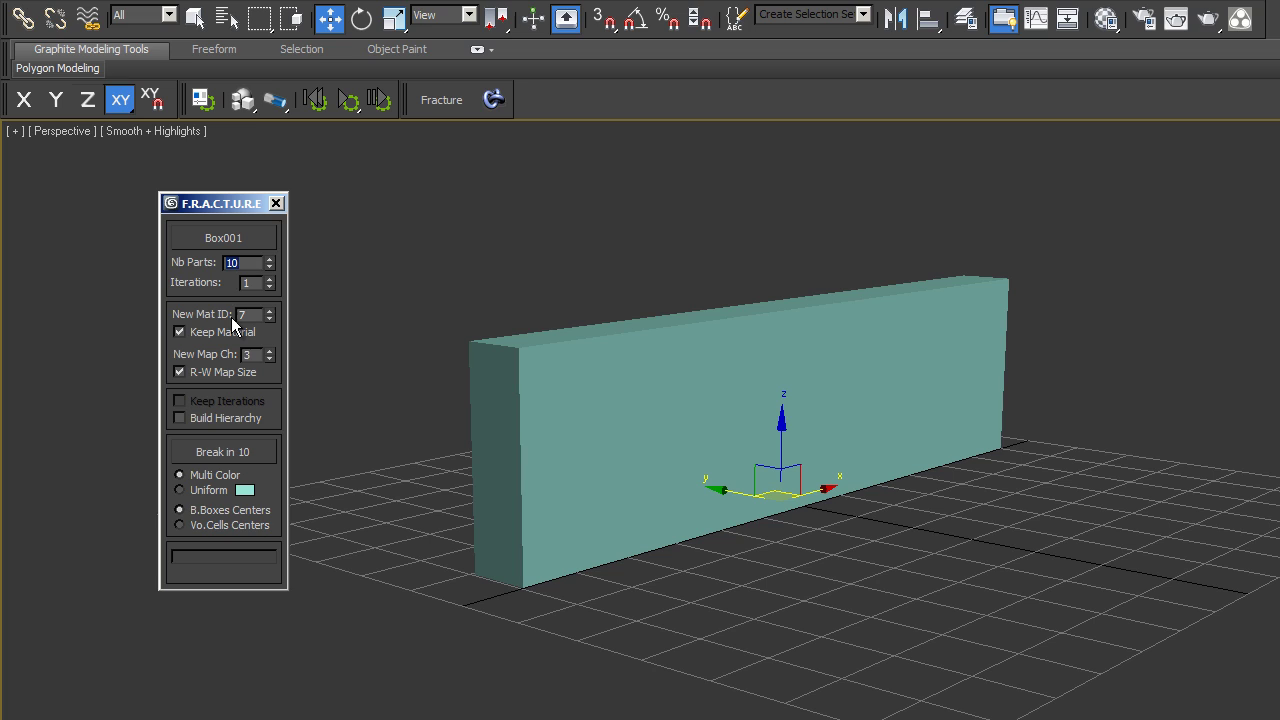
type("100")
left_click(238, 456)
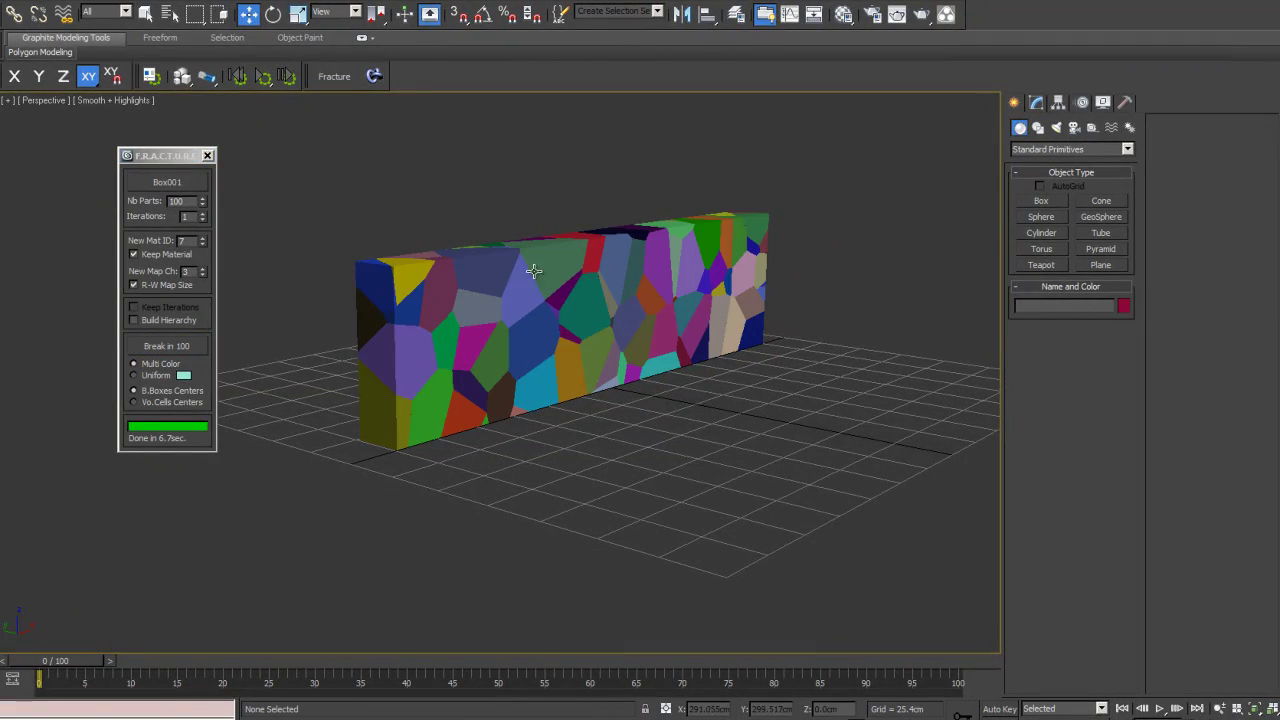
Step: Pick the large teal piece in the middle of the wall and break it into 30 parts
mouse_move(534, 271)
middle_mouse_down("alt")
mouse_move(663, 257)
mouse_move(522, 276)
middle_mouse_up("alt")
scroll(522, 276, "up", 2)
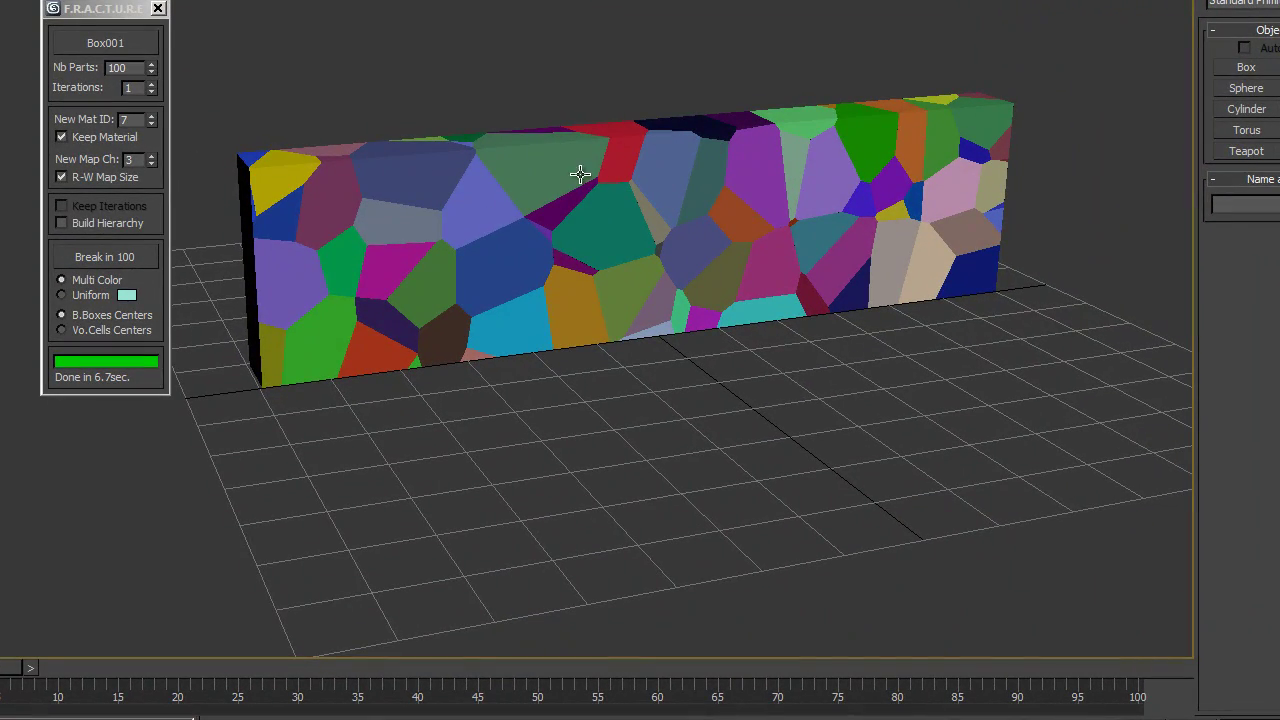
middle_click_drag(614, 162, 597, 211)
scroll(549, 195, "up", 5)
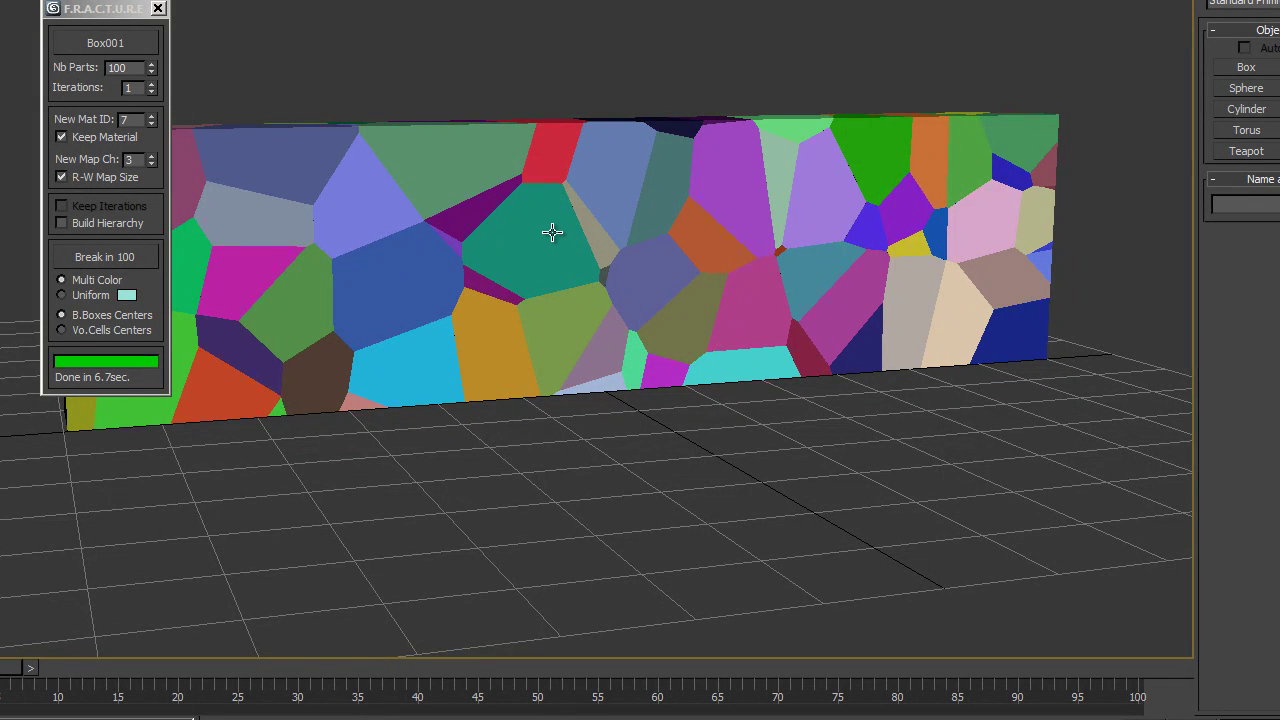
scroll(550, 232, "up", 3)
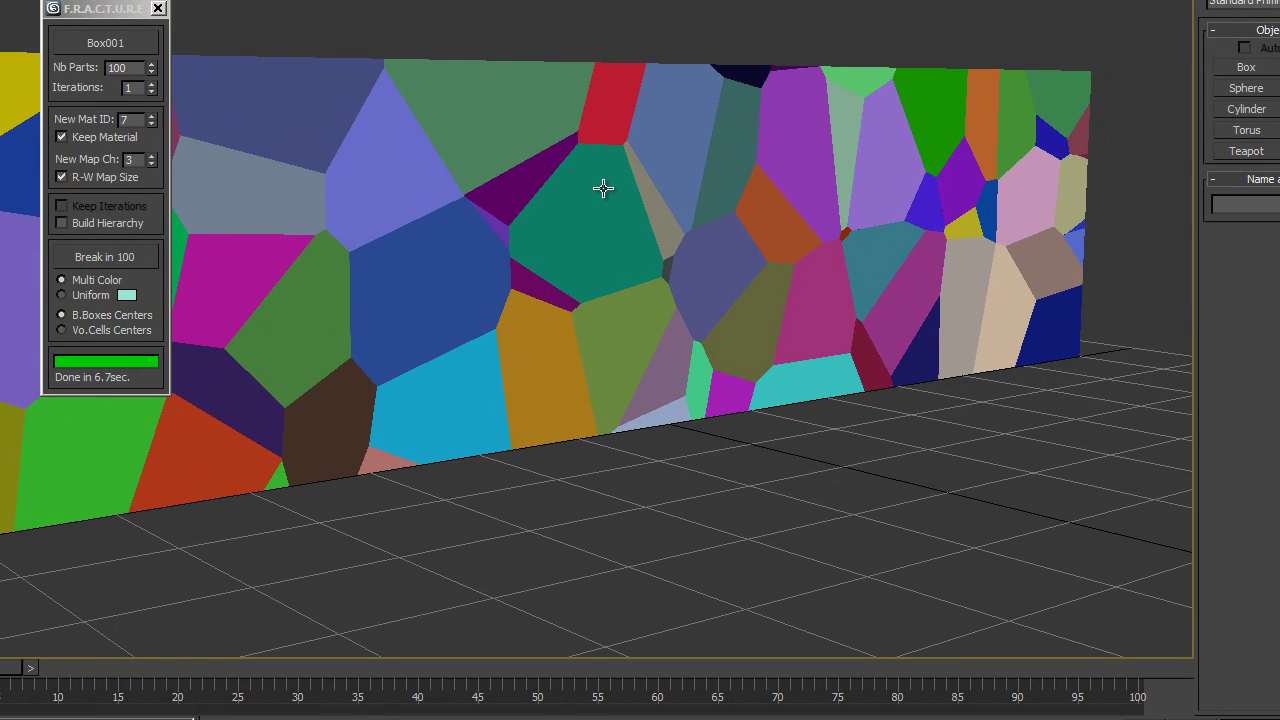
left_click(132, 44)
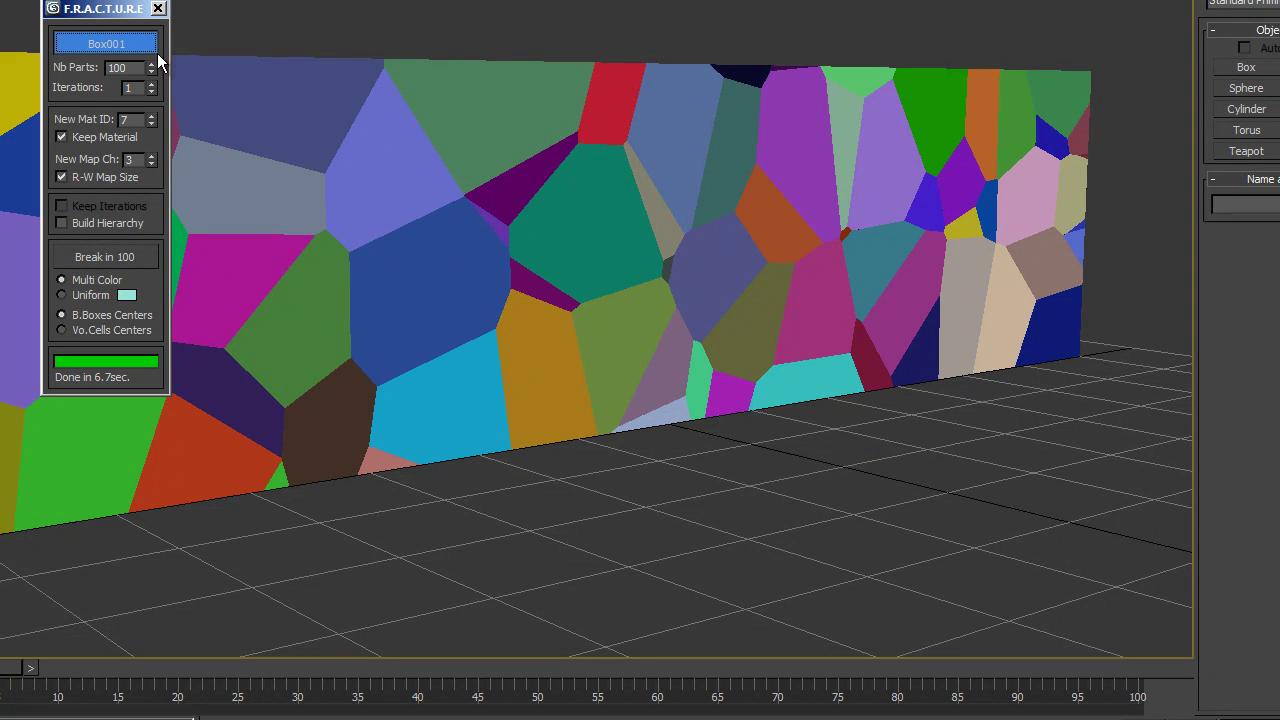
left_click(619, 222)
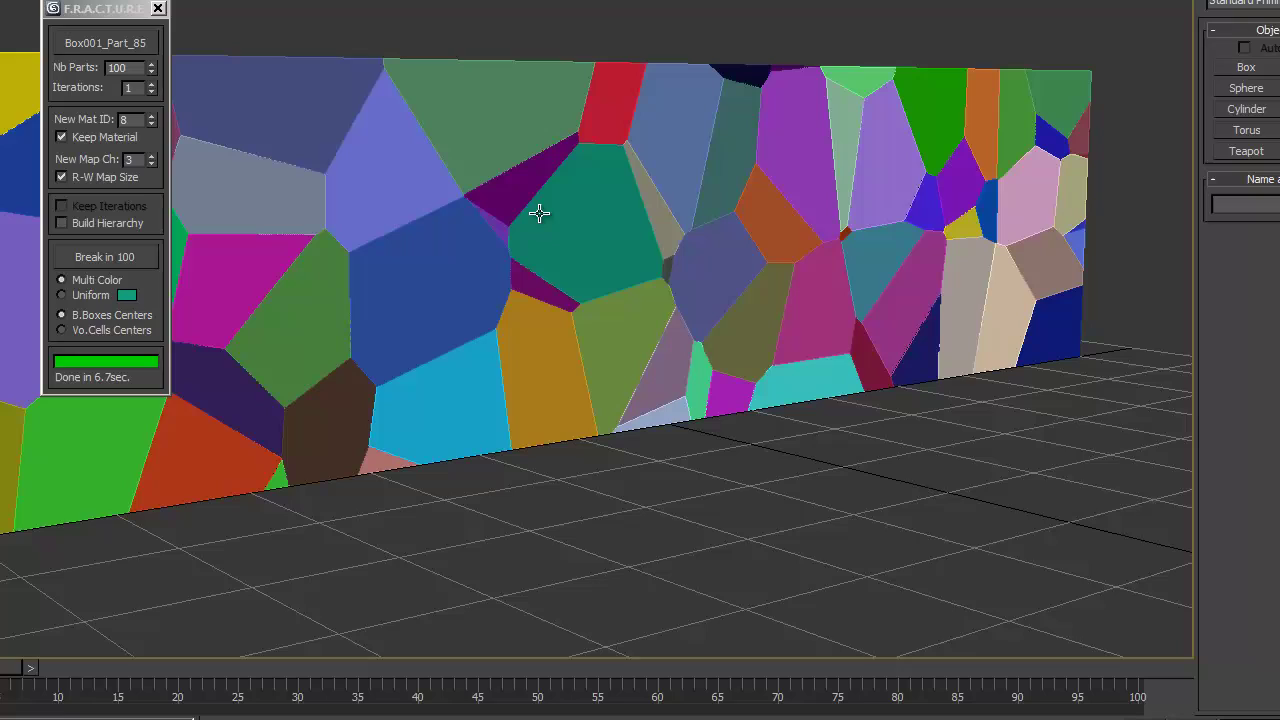
left_click_drag(137, 67, 57, 76)
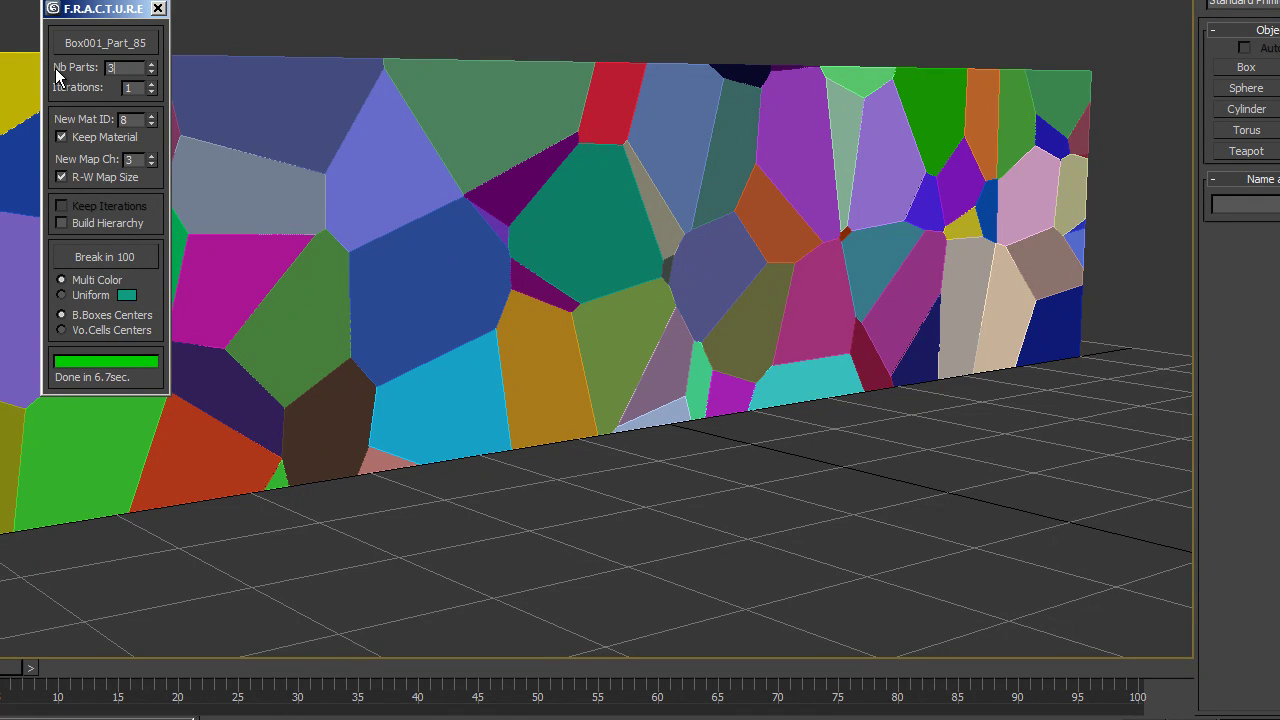
left_click(122, 258)
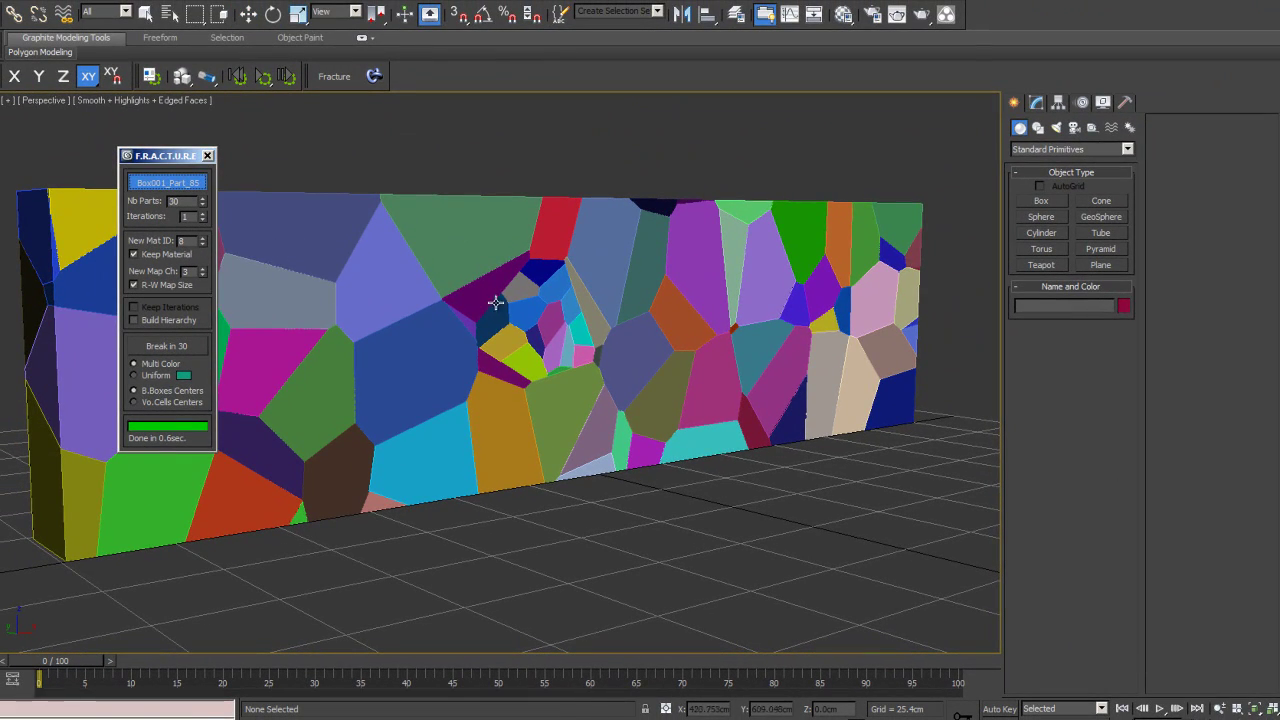
Step: Break the purple sliver and the olive-green piece bordering the shattered teal area into 30 parts each
left_click(489, 291)
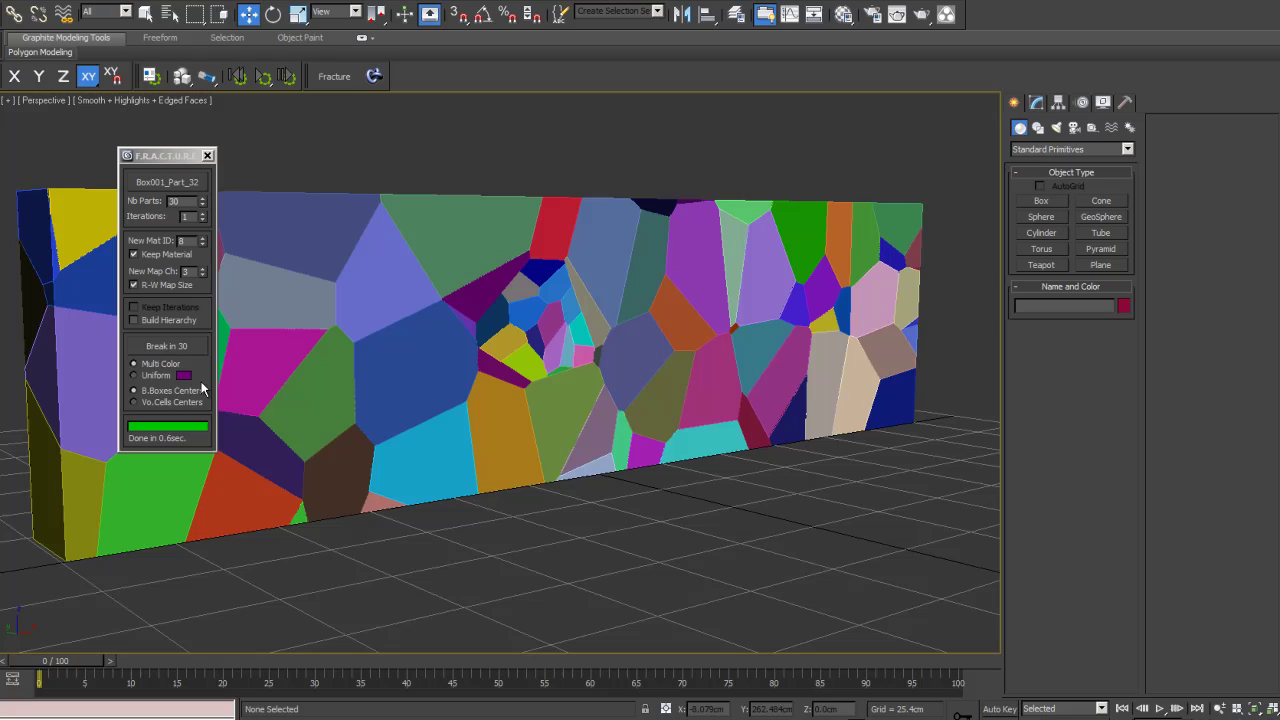
left_click(200, 346)
left_click(190, 181)
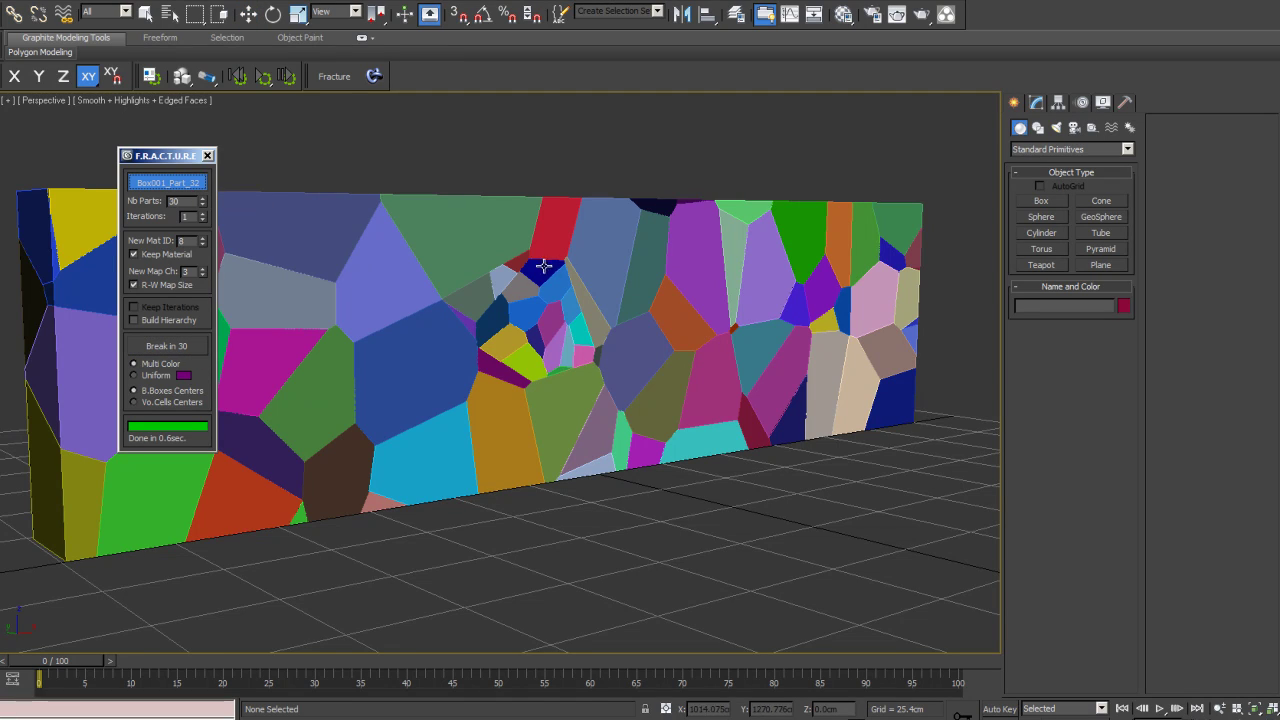
left_click(560, 383)
left_click(177, 350)
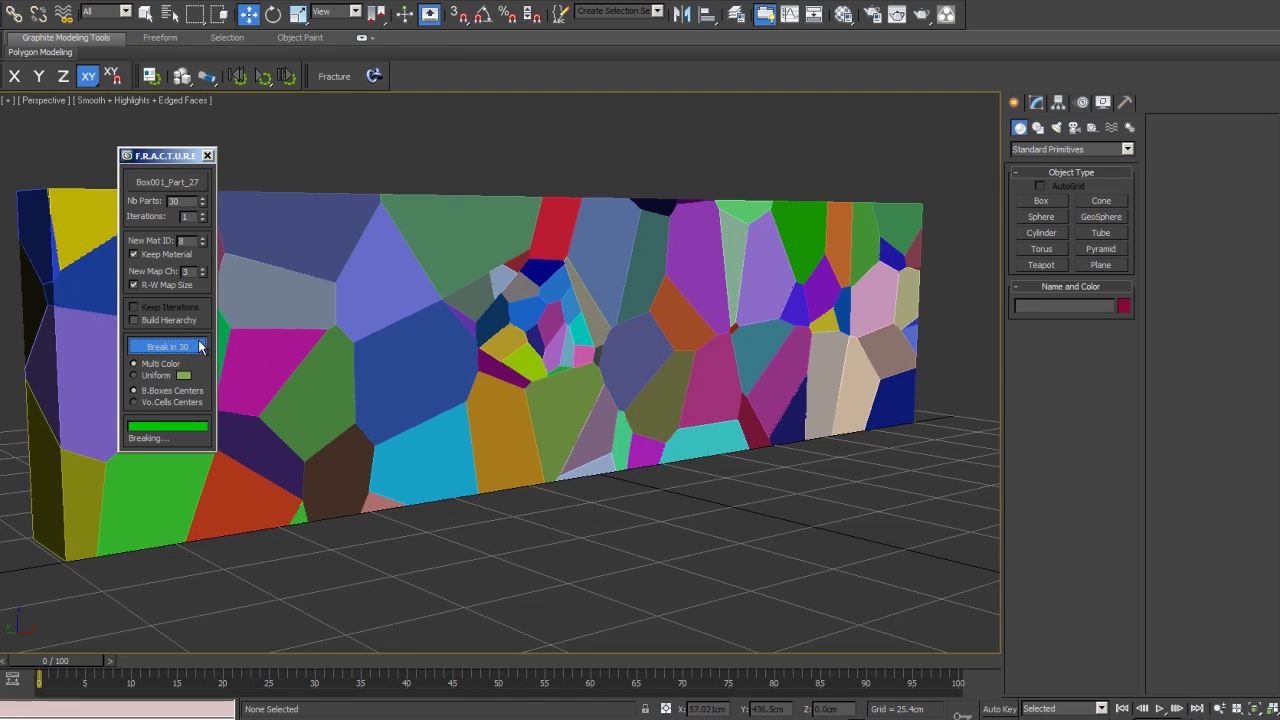
Step: Break the thin beige sliver and the blue-gray piece above it at the wall's upper edge into 30 parts each
left_click(190, 182)
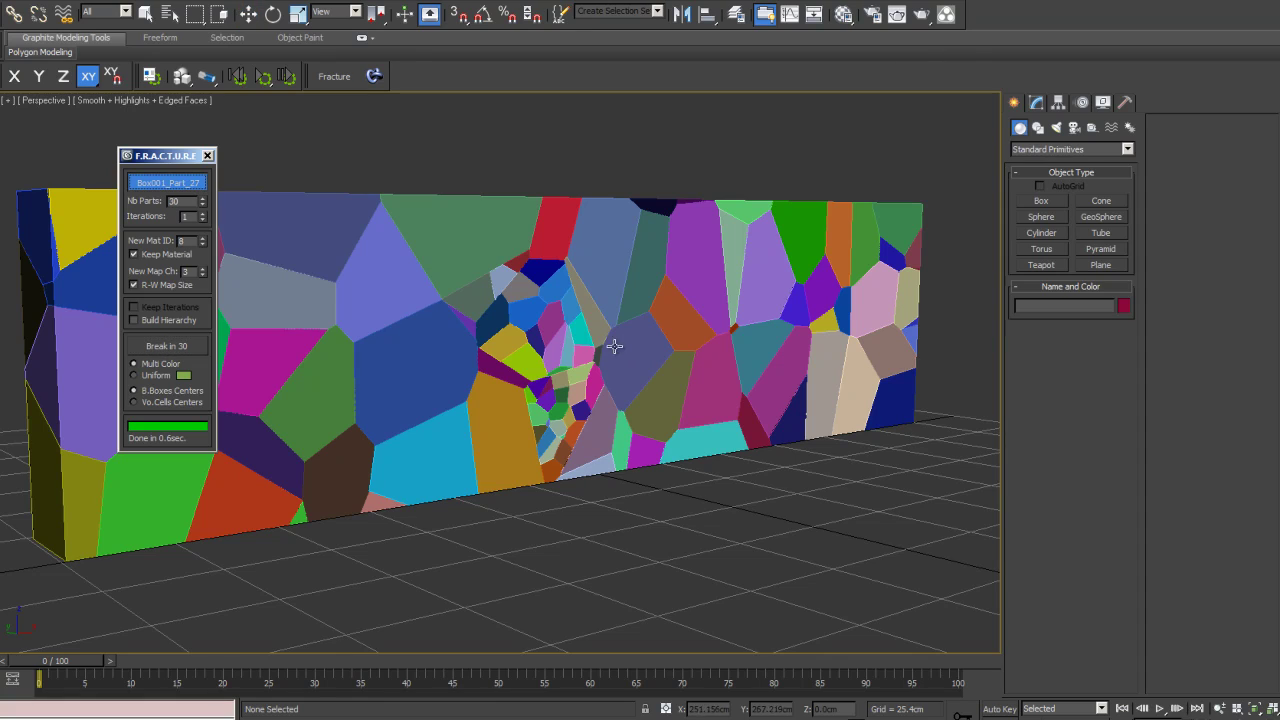
left_click(614, 346)
left_click(166, 346)
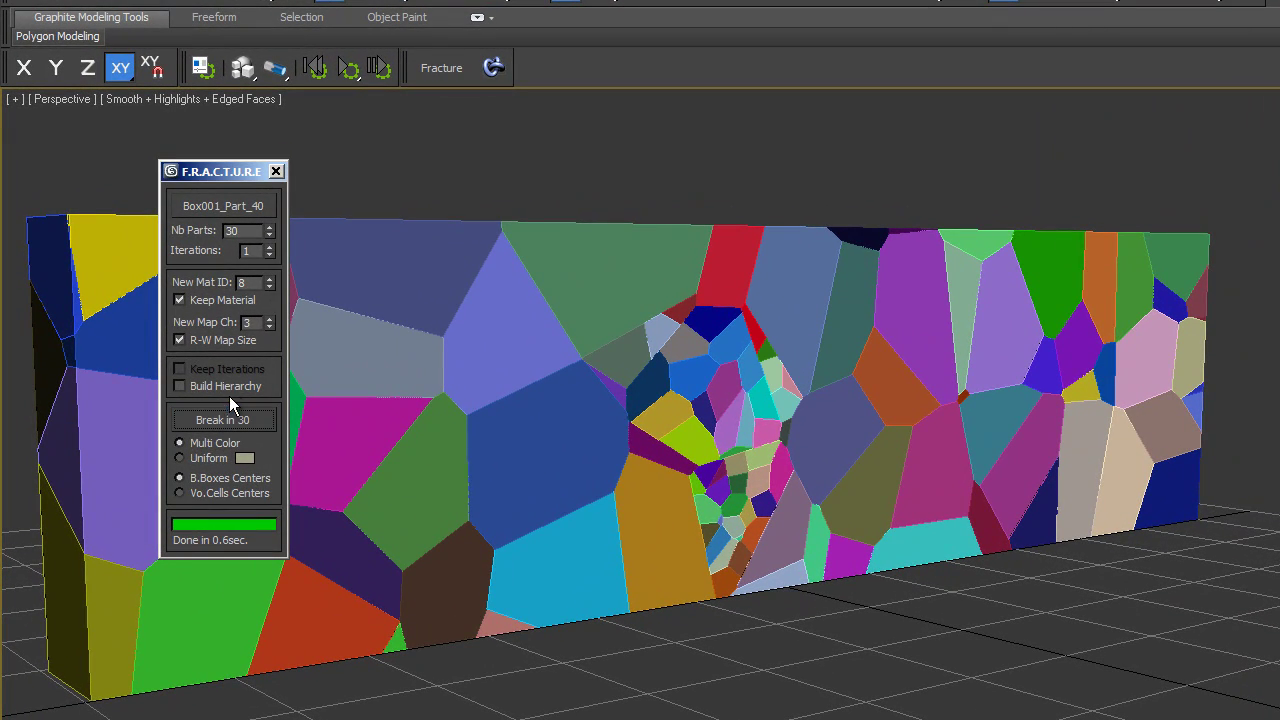
left_click(236, 204)
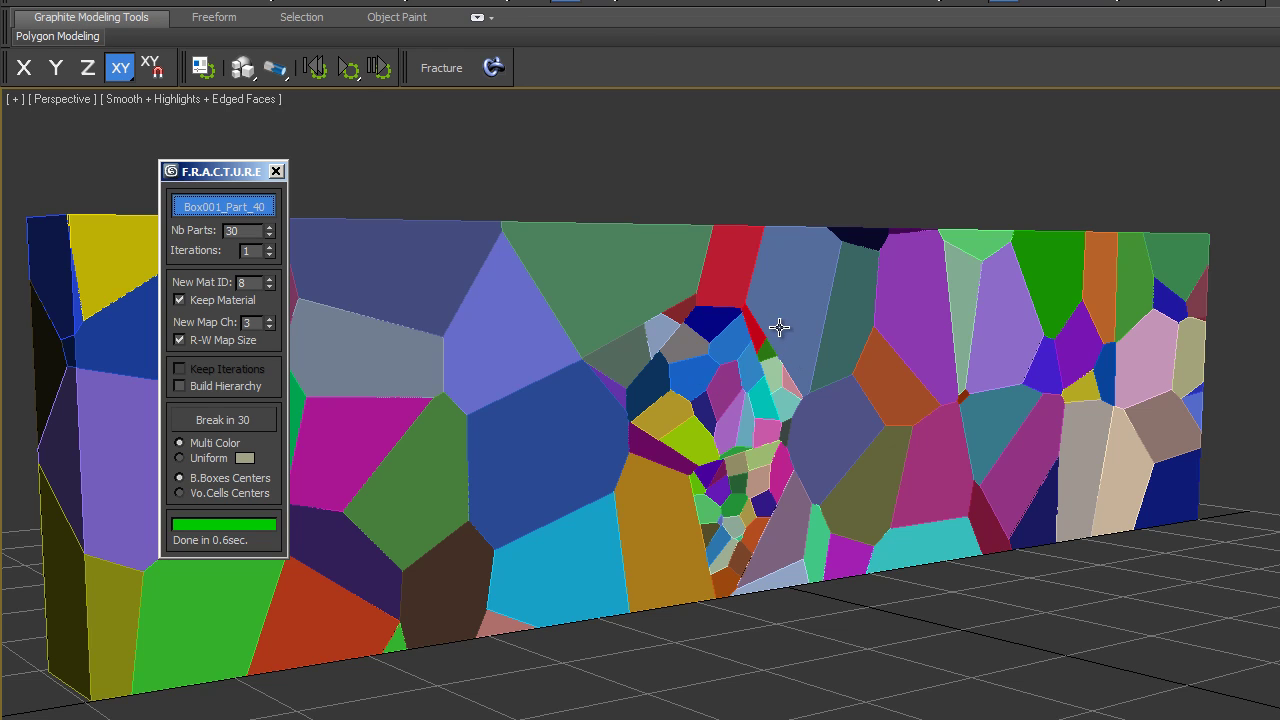
left_click(779, 327)
left_click(243, 425)
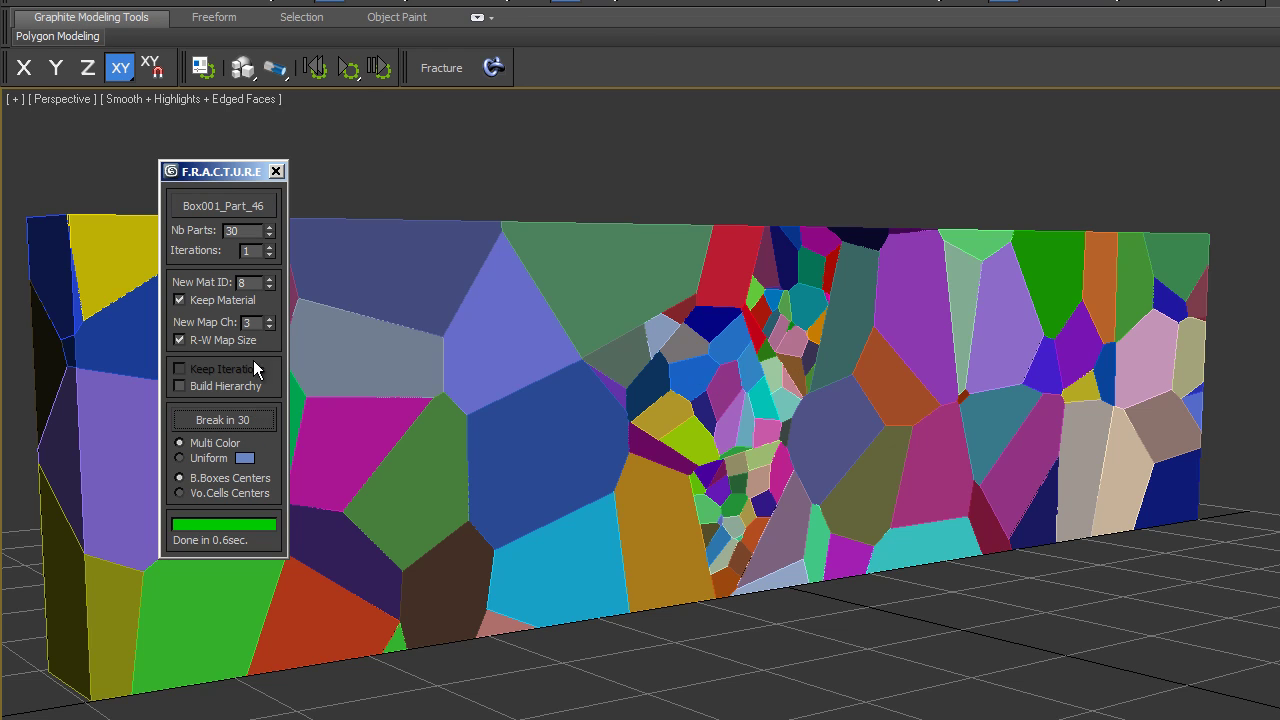
Step: Break the gray-green fragment beside the shattered area and the large green piece above it into 30 parts each
left_click(254, 206)
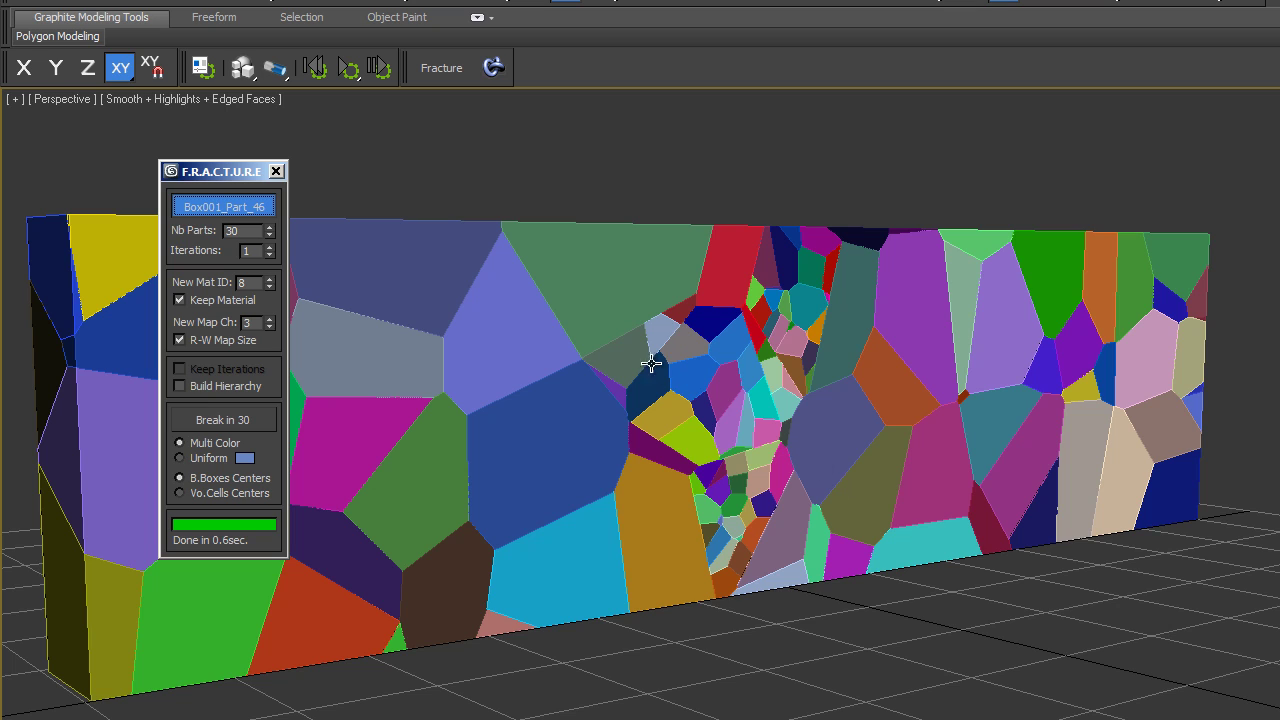
left_click(635, 359)
left_click(243, 424)
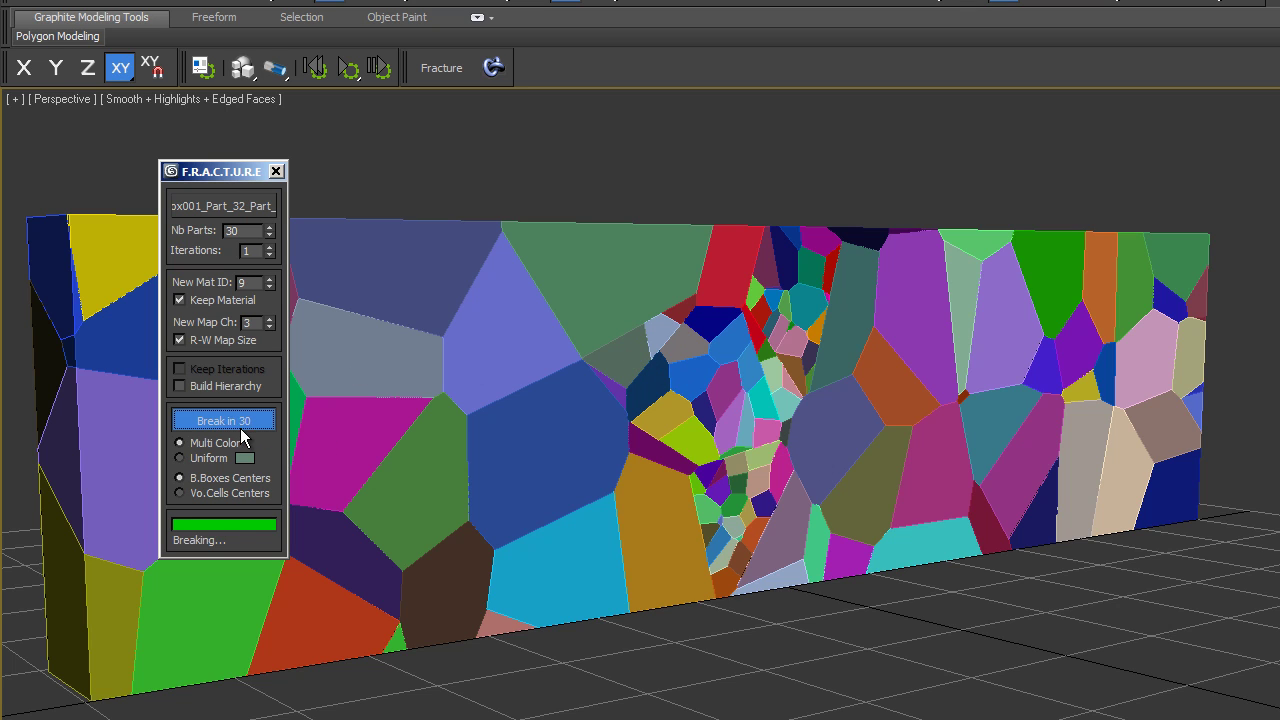
left_click(245, 208)
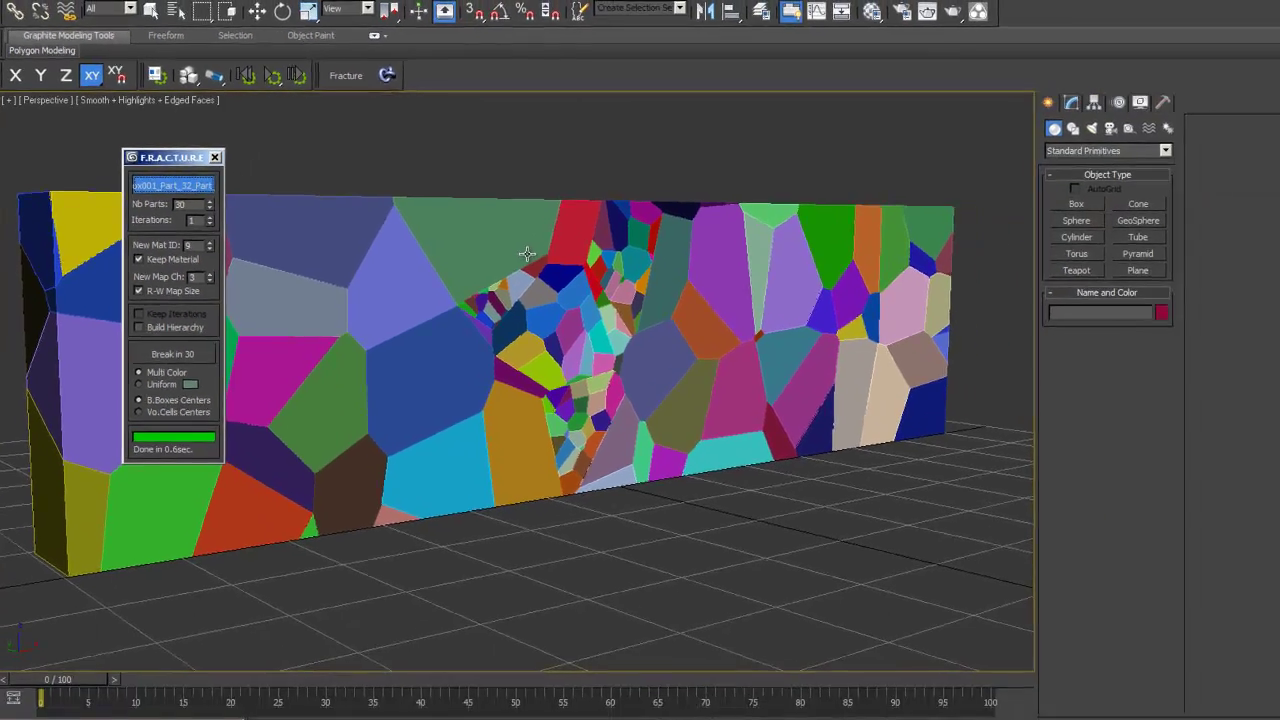
left_click(677, 293)
left_click(166, 346)
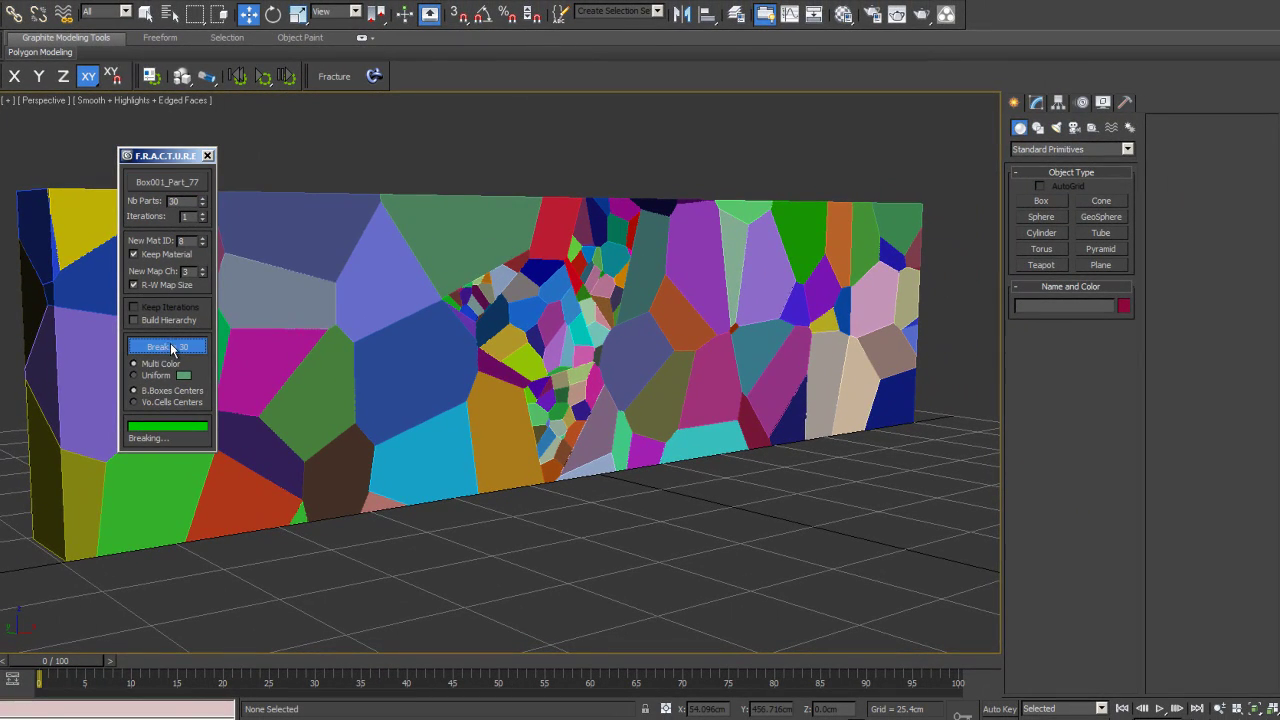
Step: Break the red piece at the wall's upper edge, between the shattered areas, into 30 parts
left_click(167, 182)
left_click(387, 297)
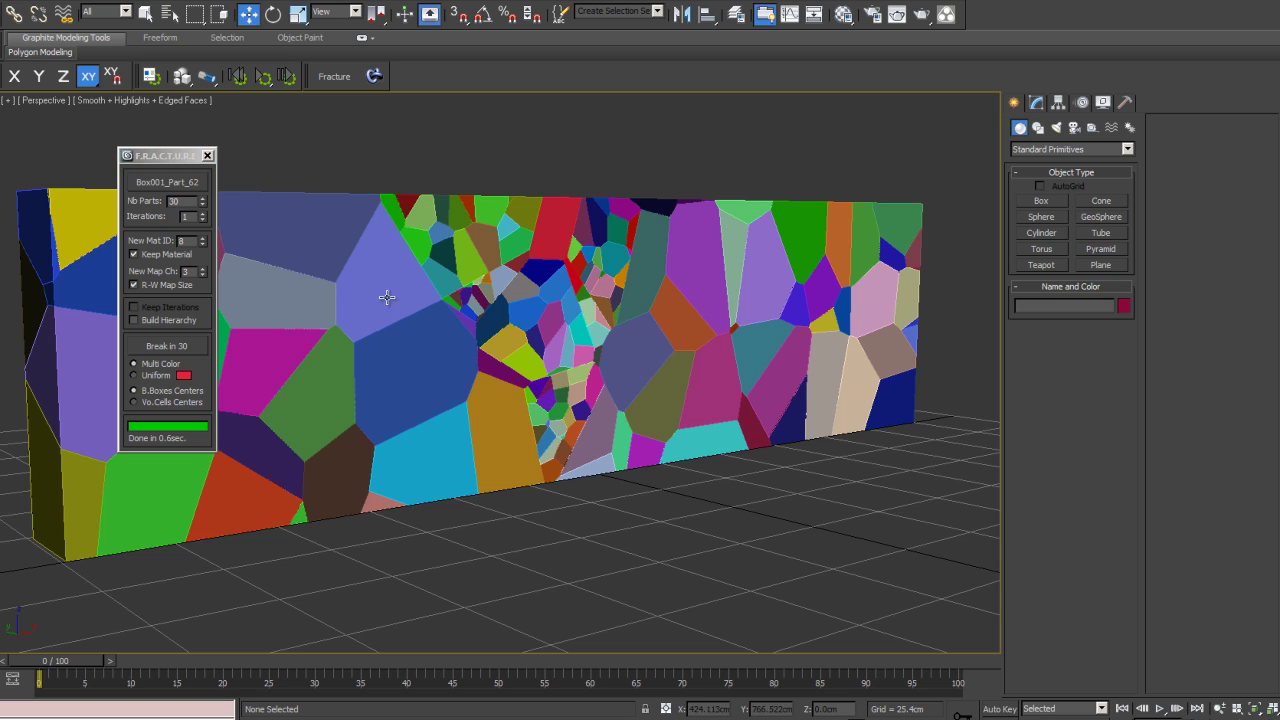
left_click(183, 344)
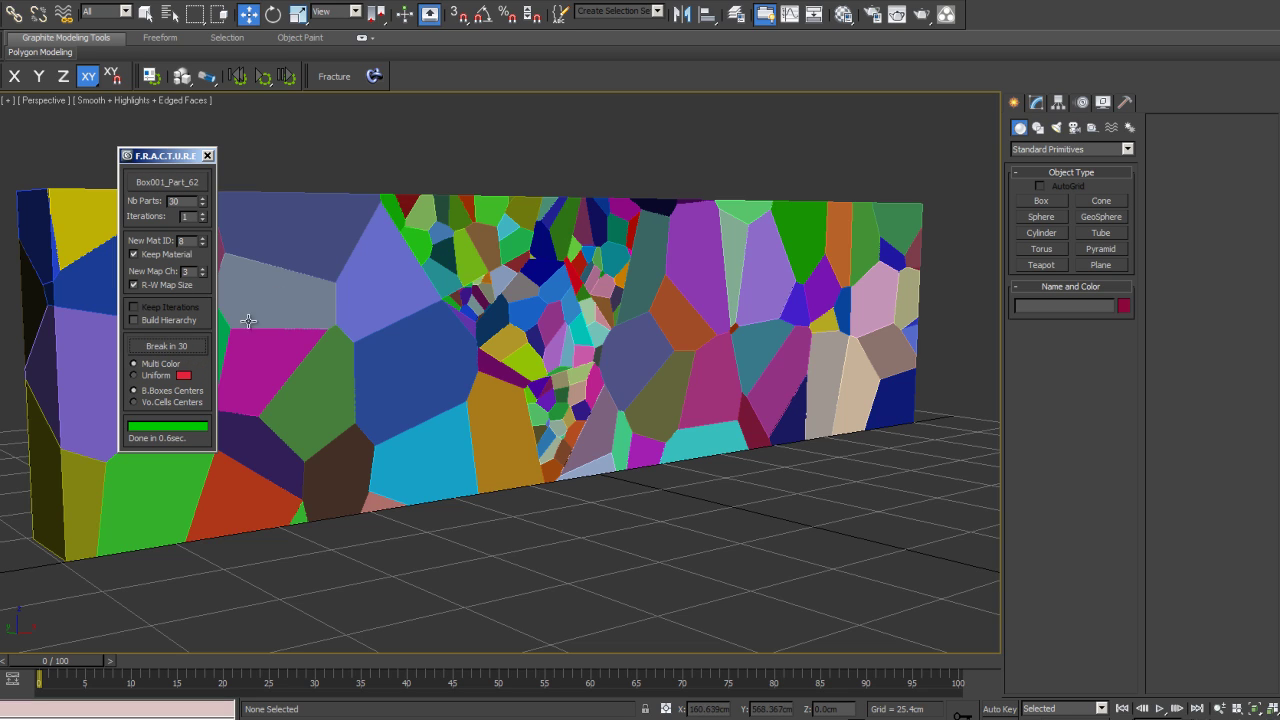
Step: On the wall's opposite face, break the blue-gray piece beside the small fragments and the dark purple piece below them into 30 parts each
middle_click_drag(485, 279, 810, 300, "alt")
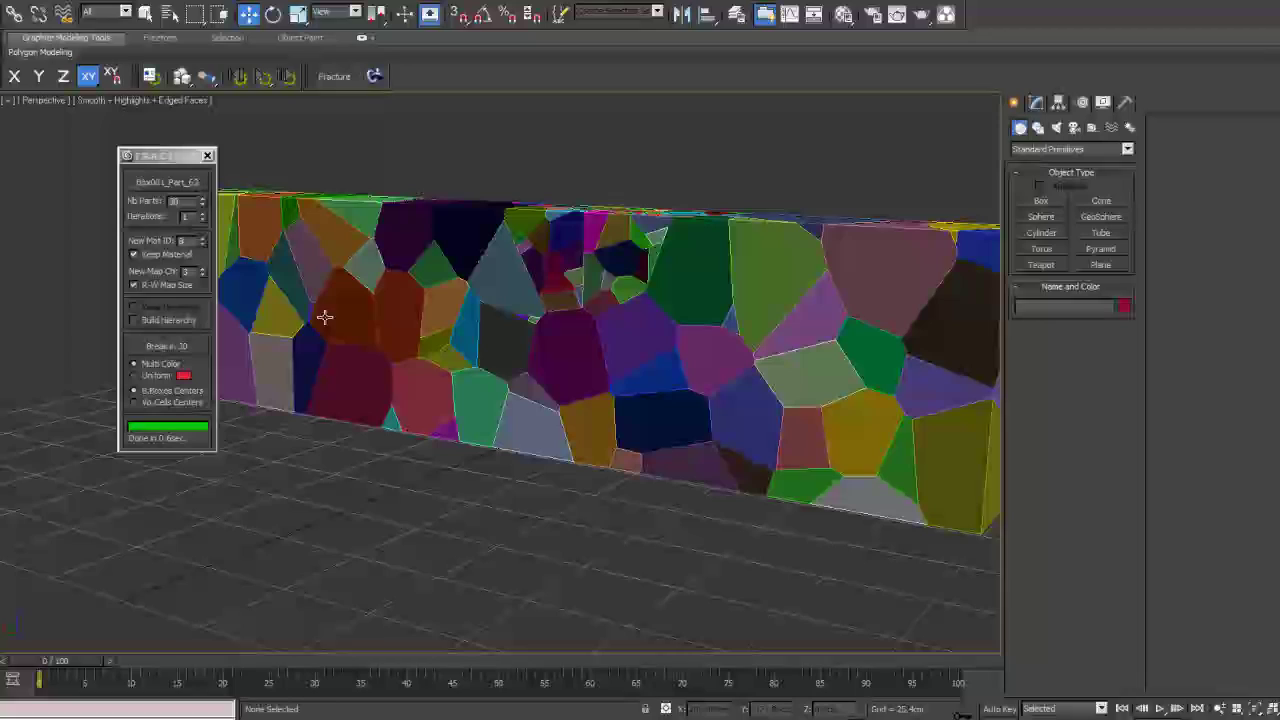
left_click(200, 181)
left_click(529, 300)
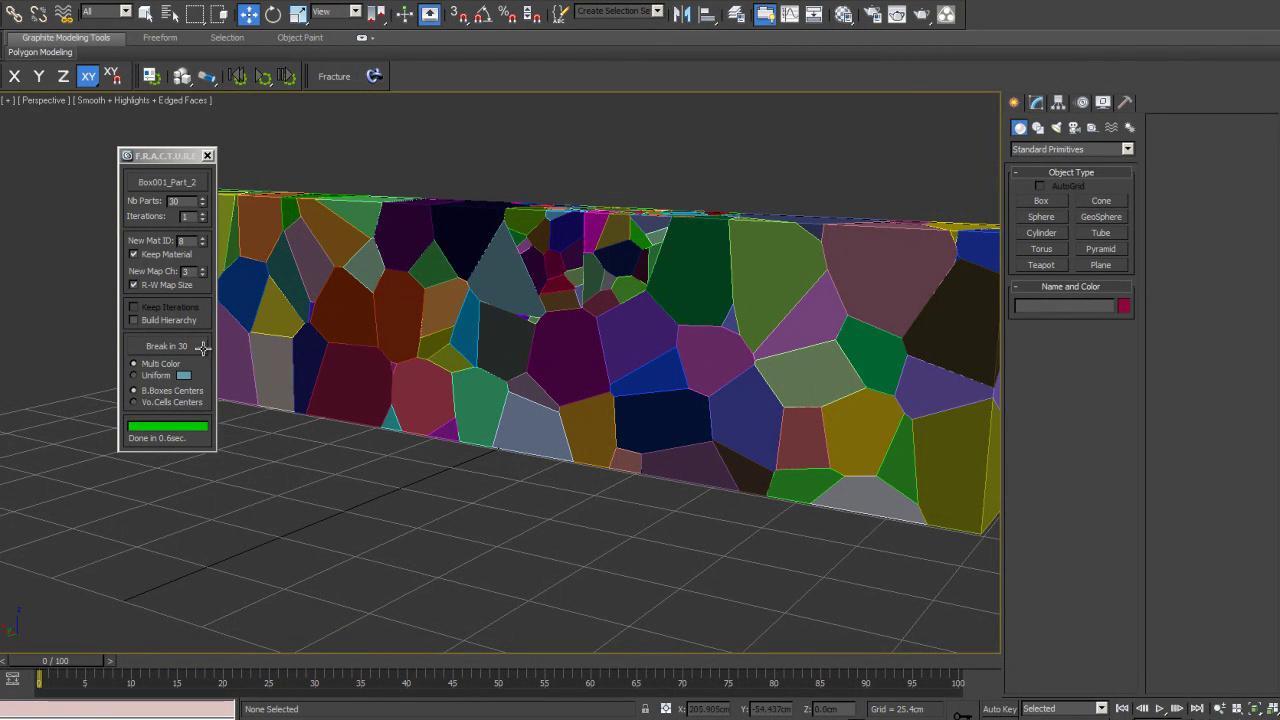
left_click(197, 348)
left_click(197, 182)
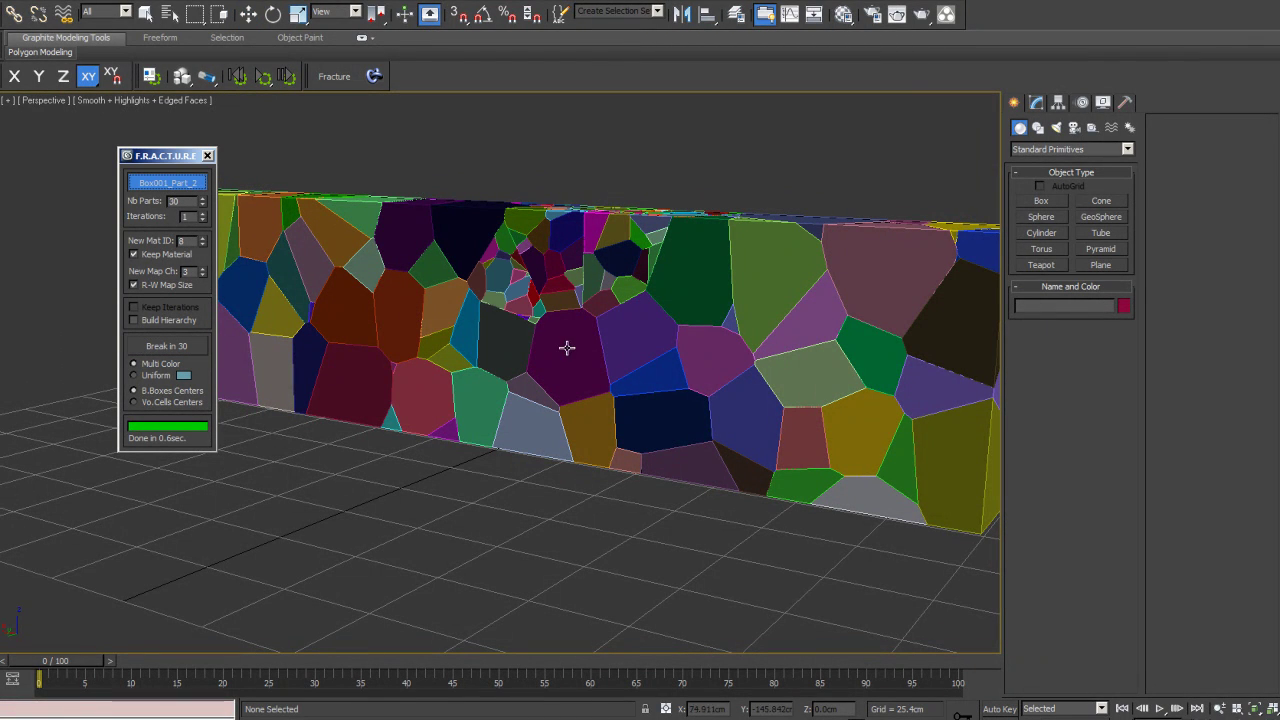
left_click(560, 320)
left_click(189, 347)
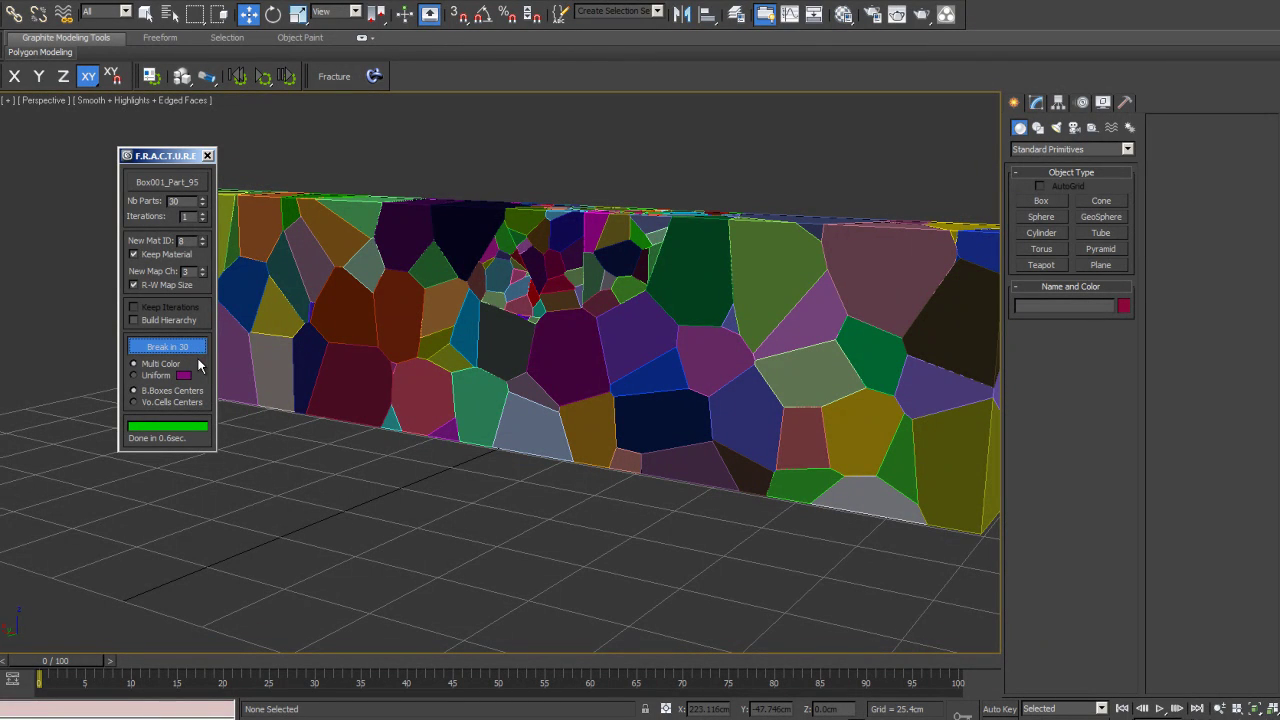
Step: Break the violet piece and the dark gray piece on either side of the newly shattered area into 30 parts each
left_click(166, 183)
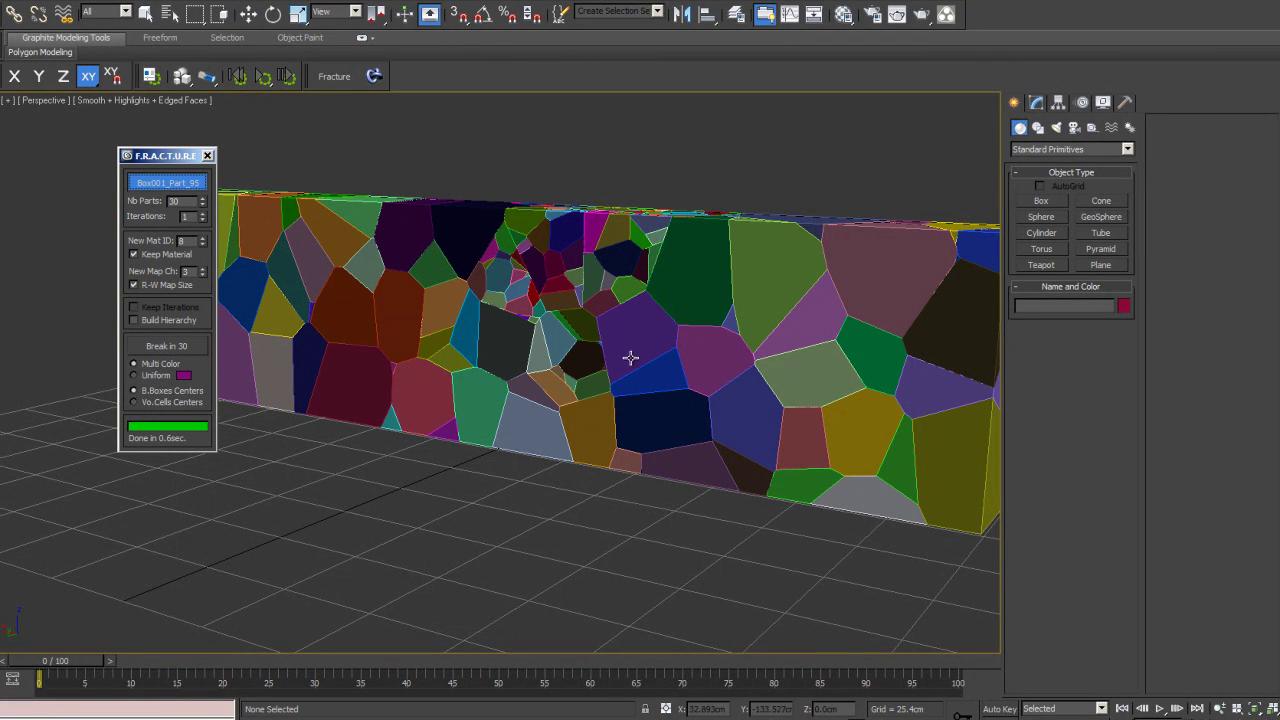
left_click(612, 324)
left_click(200, 347)
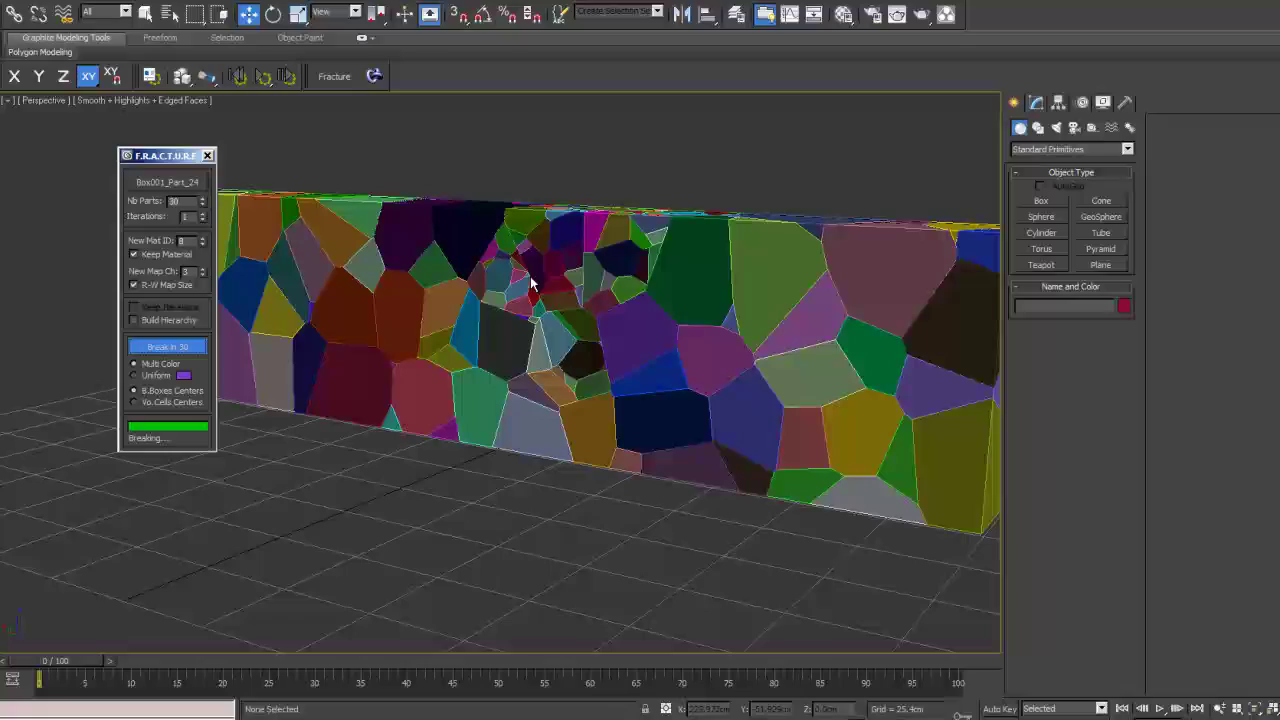
middle_click_drag(535, 283, 559, 280, "alt")
left_click(150, 187)
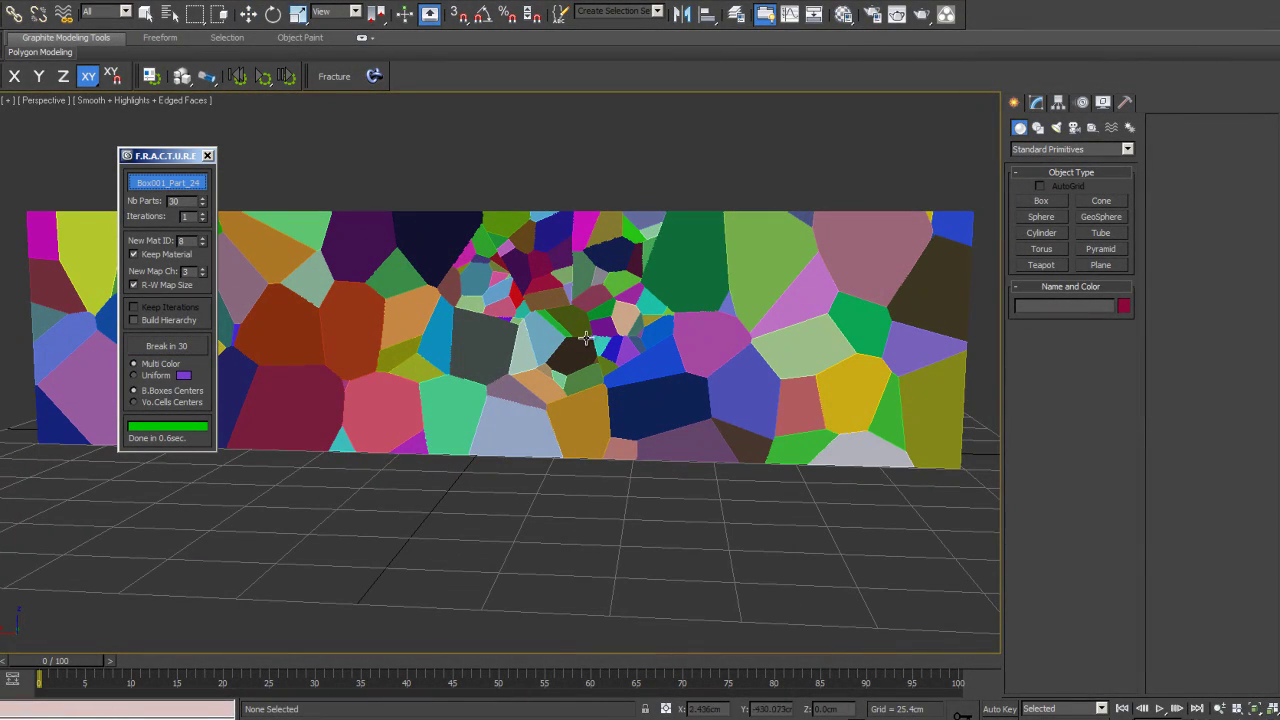
left_click(508, 331)
left_click(204, 347)
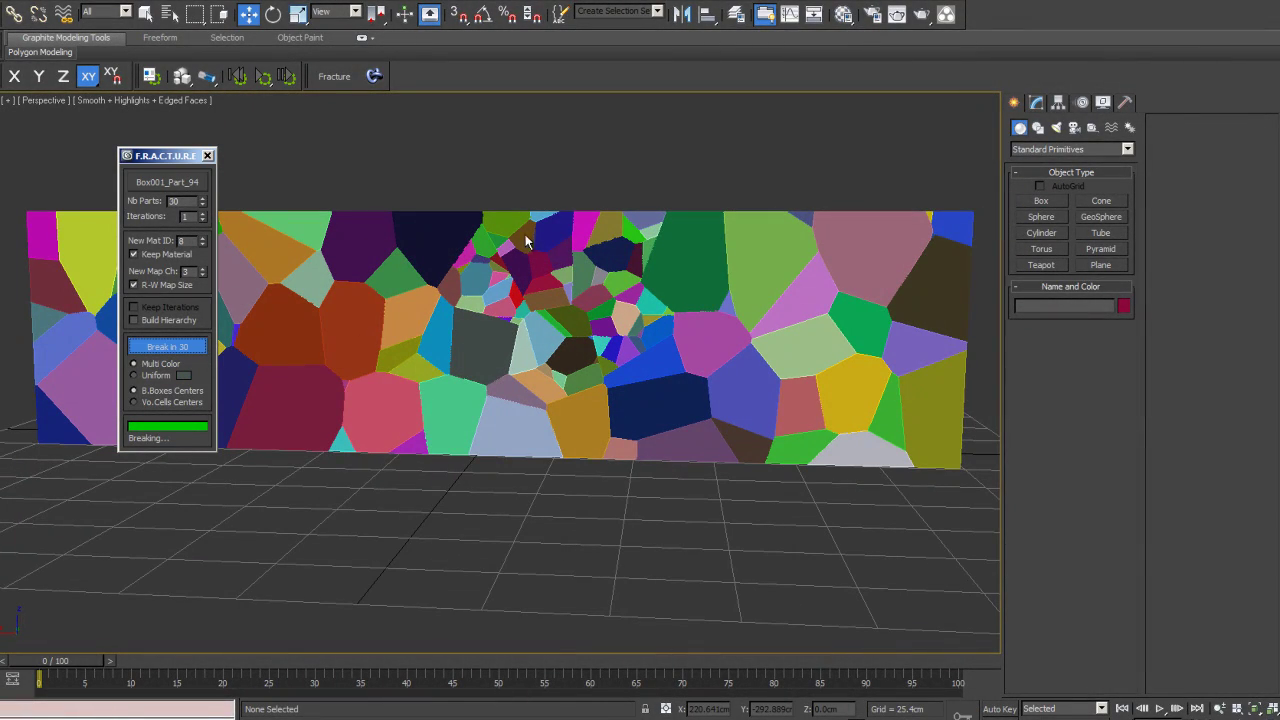
Step: Pick the light-blue fragment in the middle of the shattered area and break it into 30 smaller parts
middle_click_drag(594, 240, 520, 330, "alt")
left_click(541, 325)
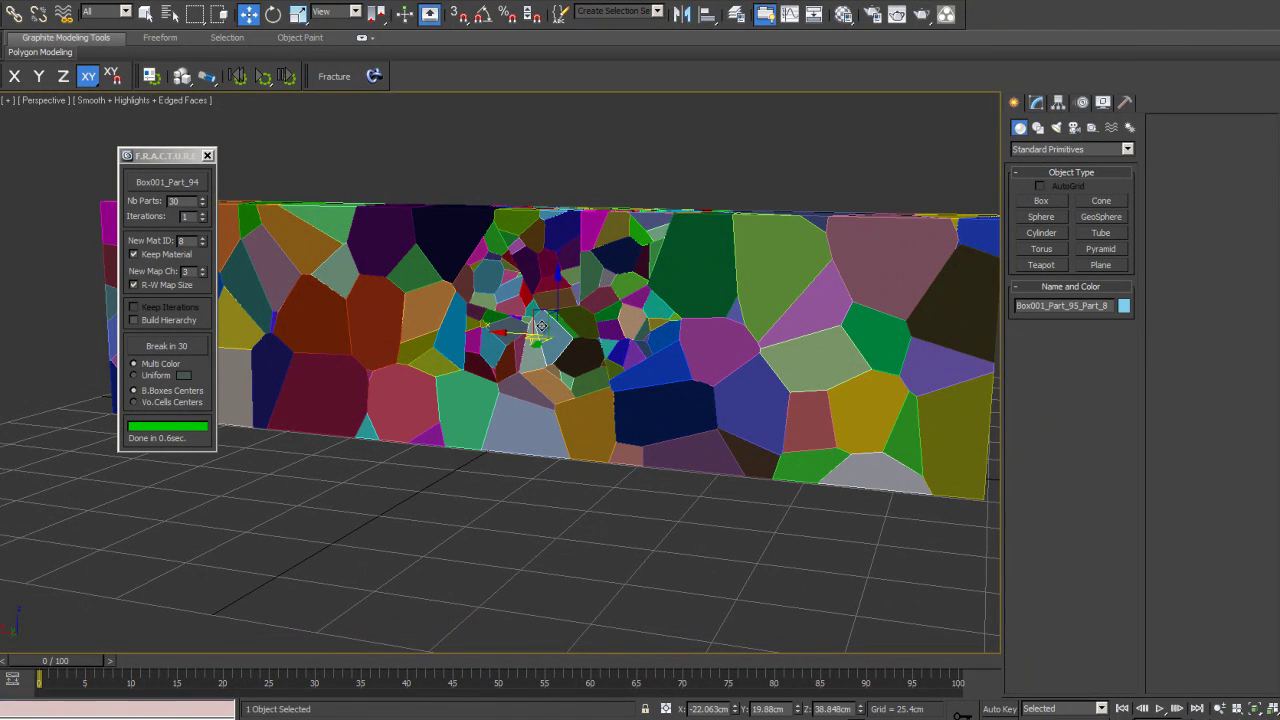
left_click(171, 182)
left_click(550, 331)
left_click(199, 346)
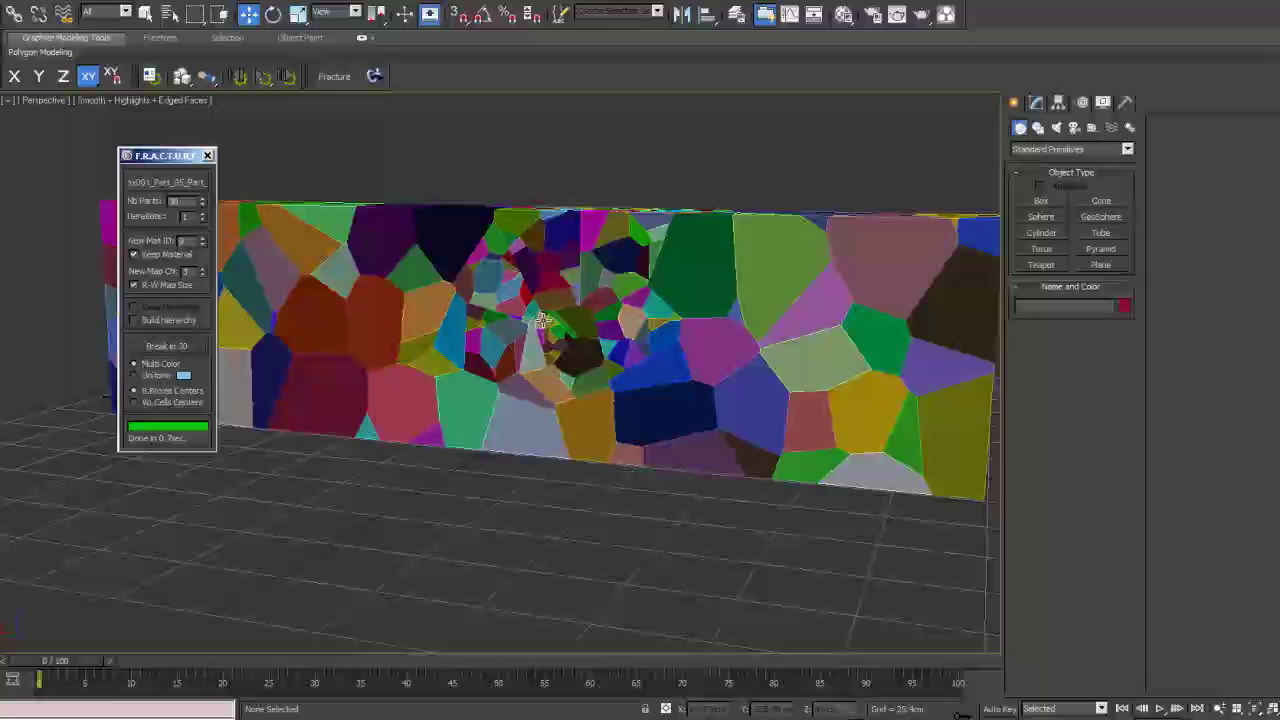
Step: Pick the brown fragment near the center of the shattered area and break it into 30 parts
scroll(588, 260, "up", 3)
middle_click_drag(588, 260, 550, 319)
left_click(201, 184)
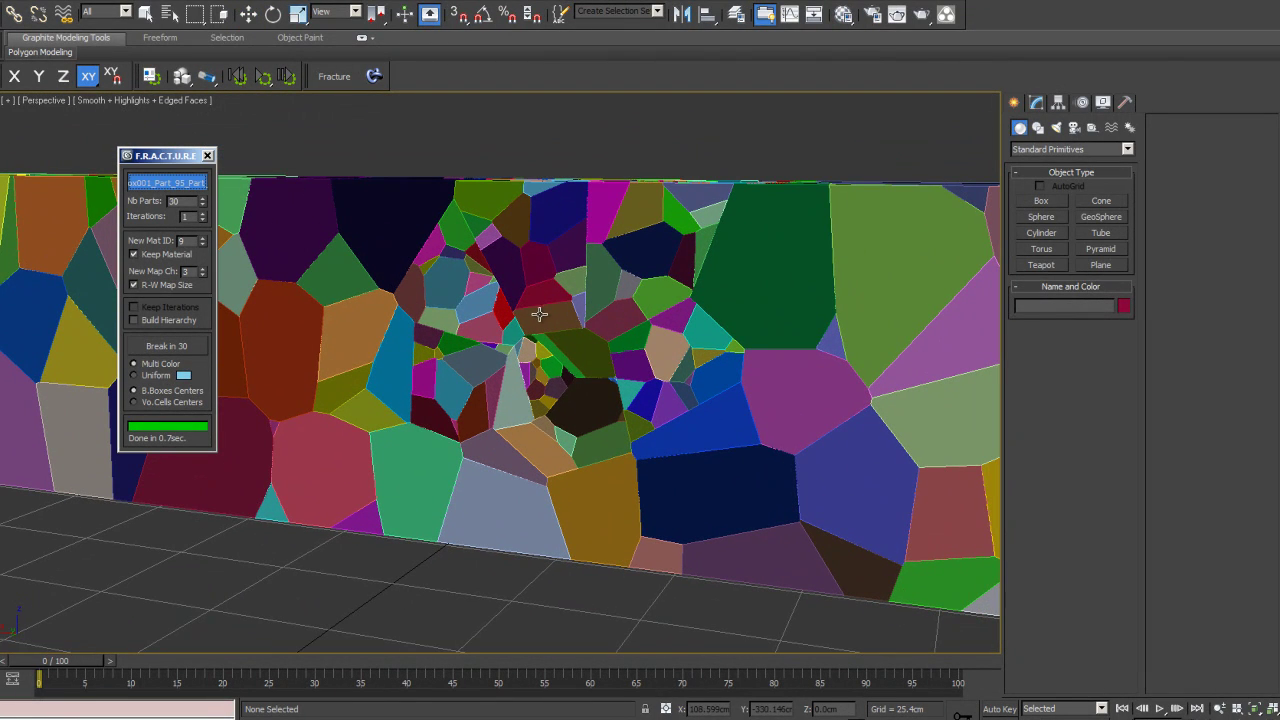
left_click(539, 314)
left_click(199, 346)
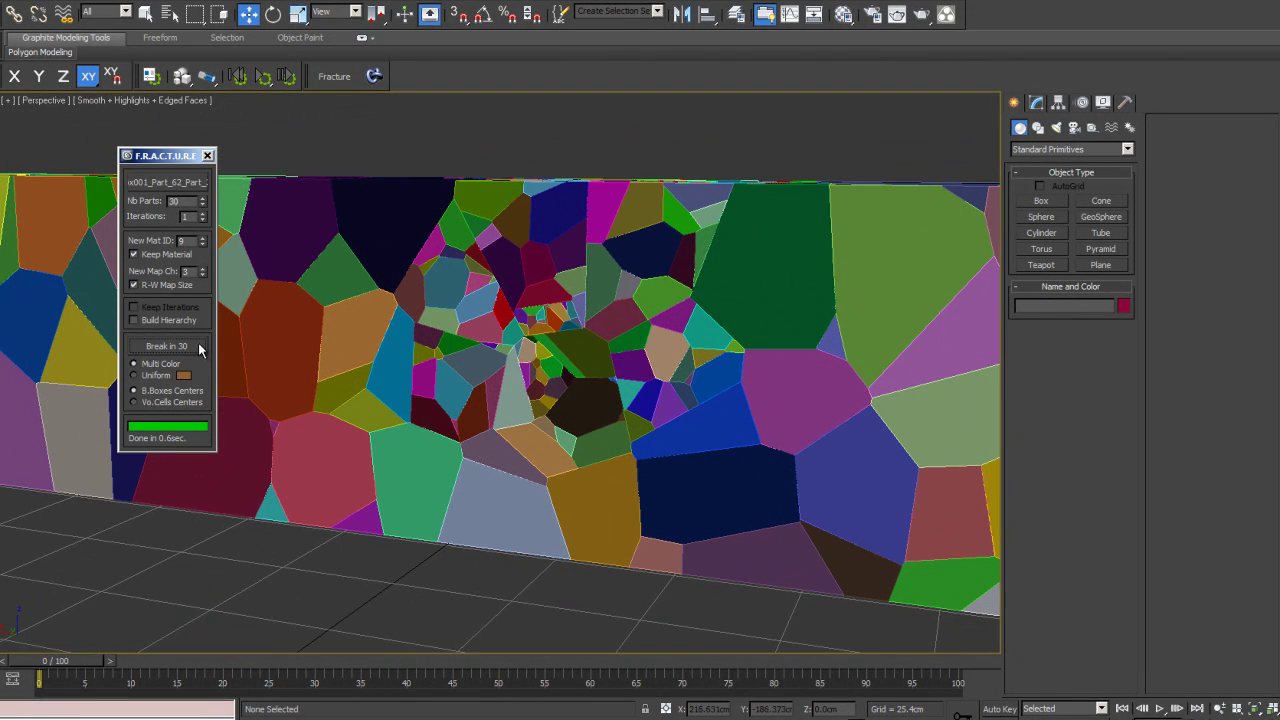
Step: Break the crimson fragment above the smallest central pieces and the olive fragment below them into 30 parts each
left_click(195, 184)
left_click(540, 296)
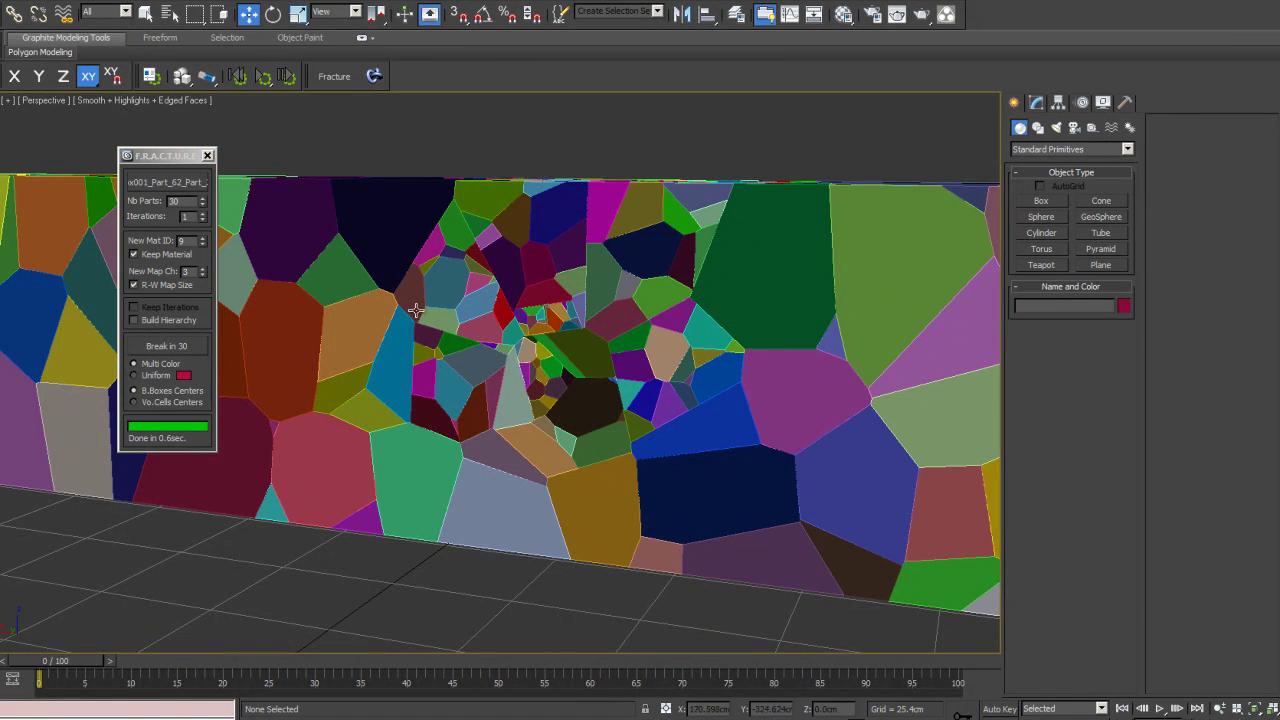
left_click(200, 186)
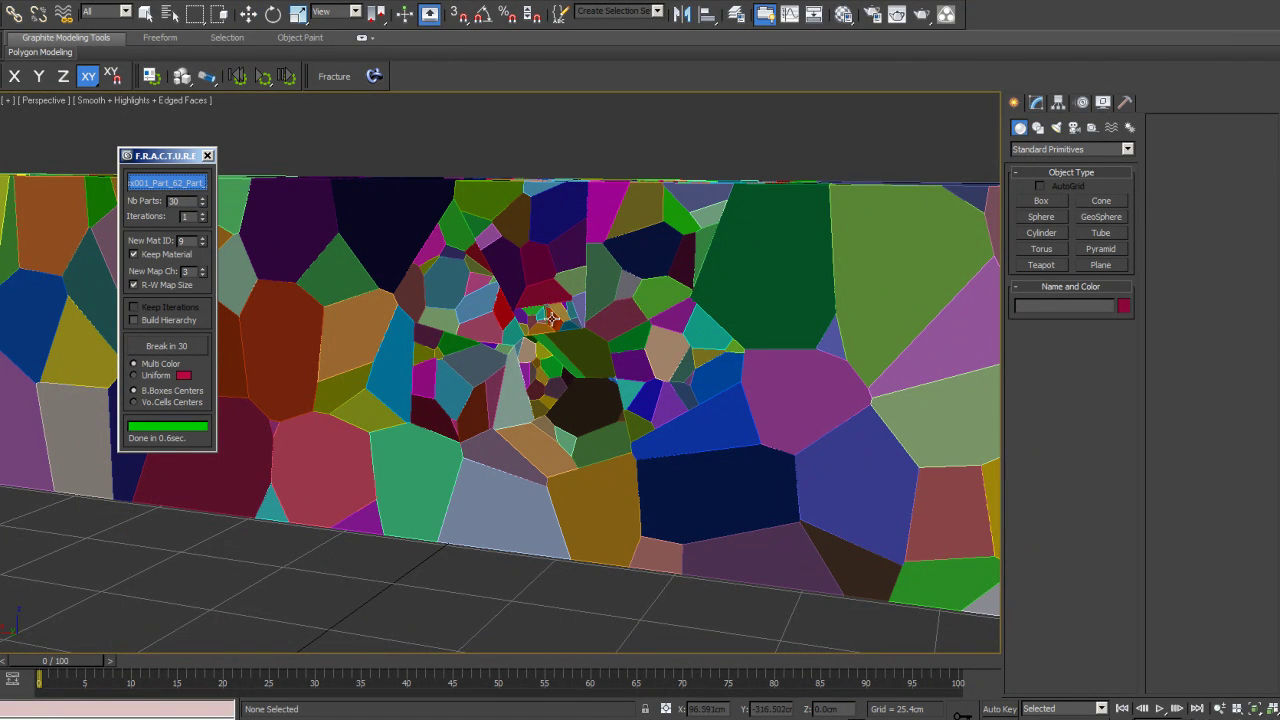
left_click(545, 289)
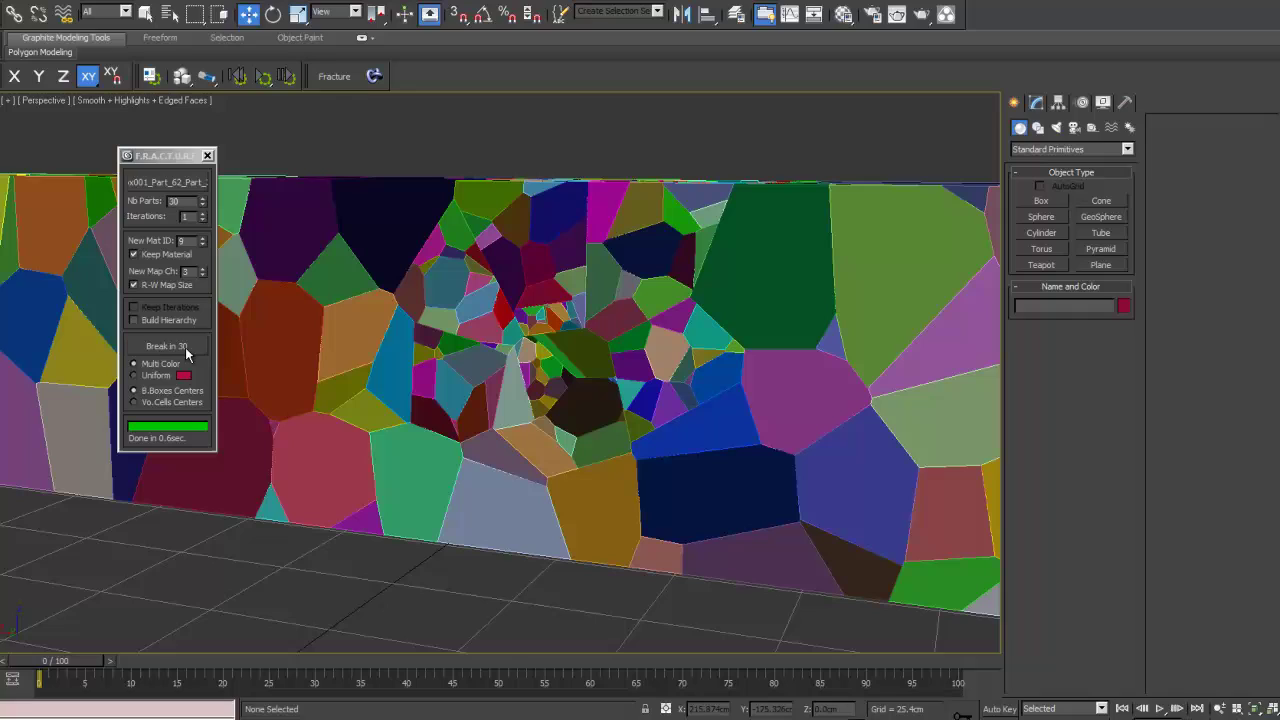
left_click(188, 347)
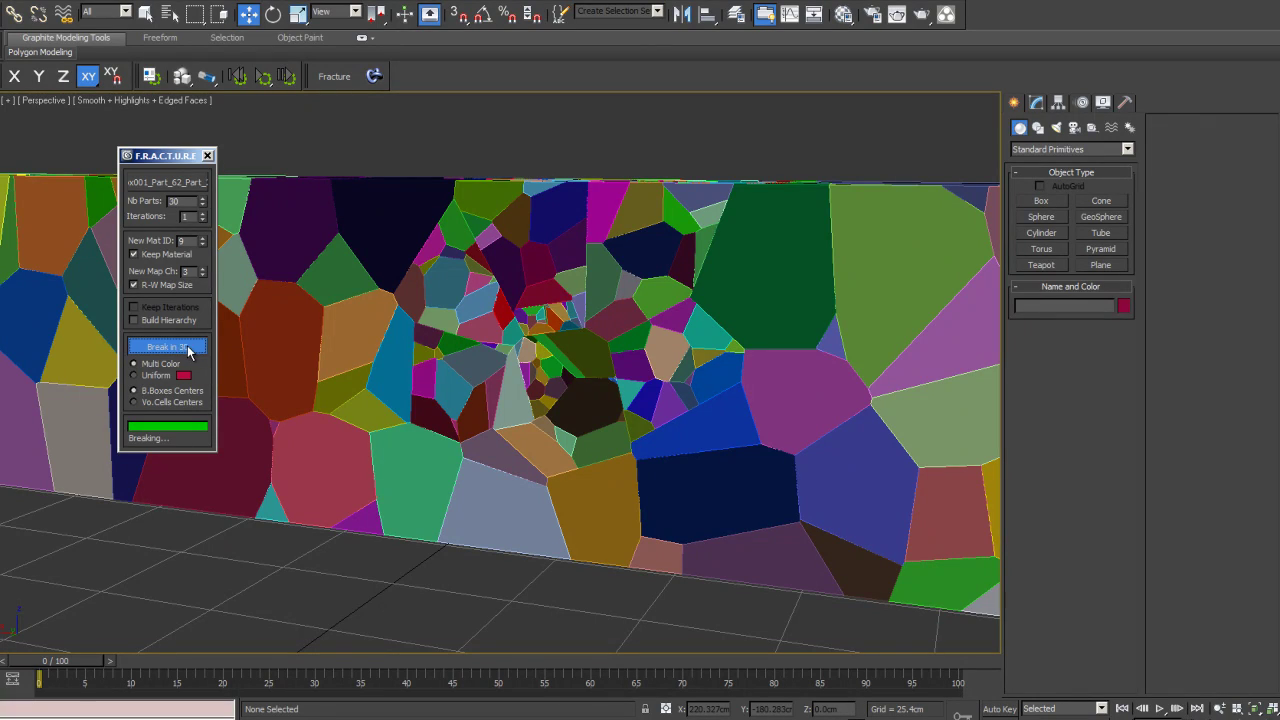
left_click(197, 183)
left_click(575, 348)
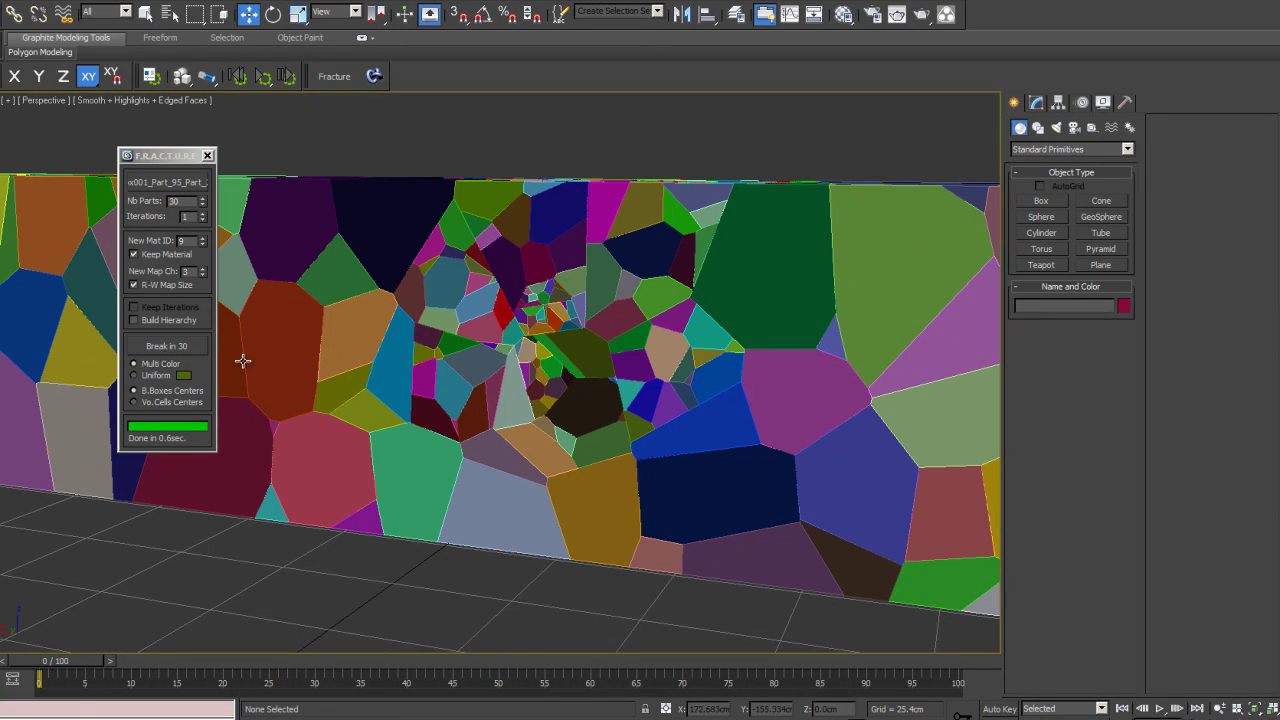
left_click(185, 347)
Step: On the wall's opposite face, break the light-blue fragment and the gray fragment beside it into 30 parts each
middle_click_drag(609, 286, 422, 299, "alt")
left_click(167, 183)
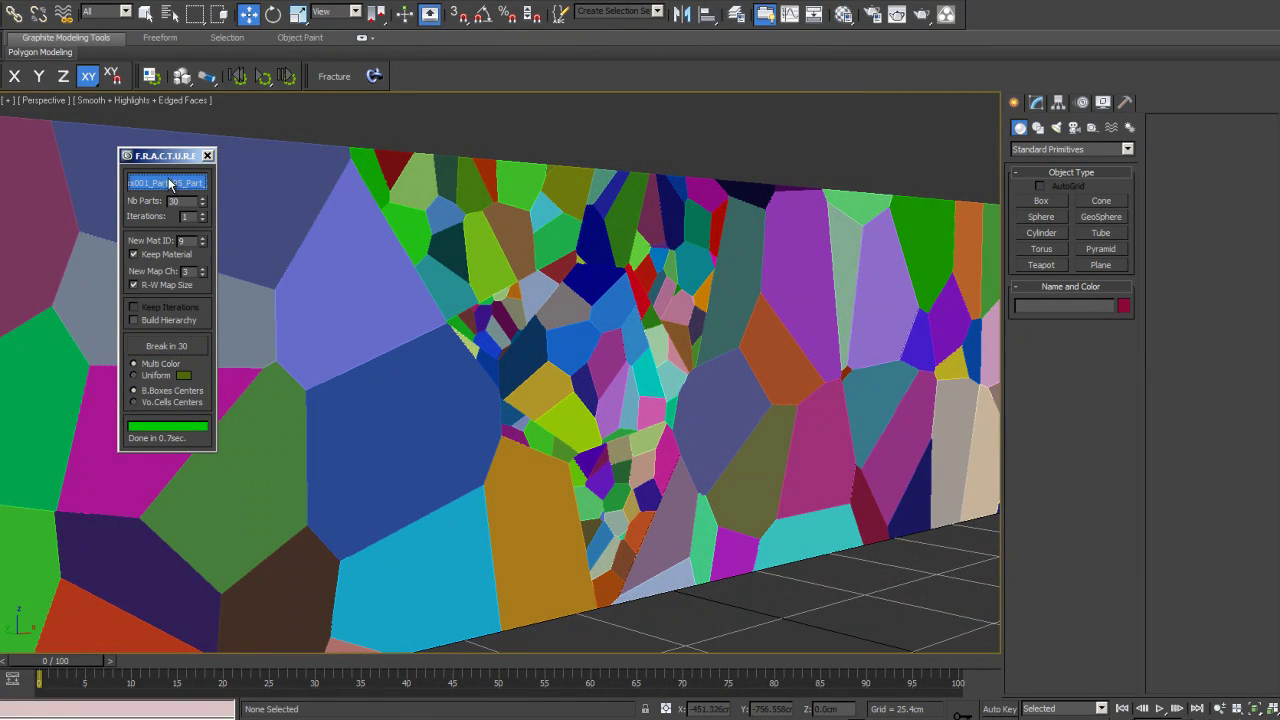
left_click(540, 298)
left_click(185, 347)
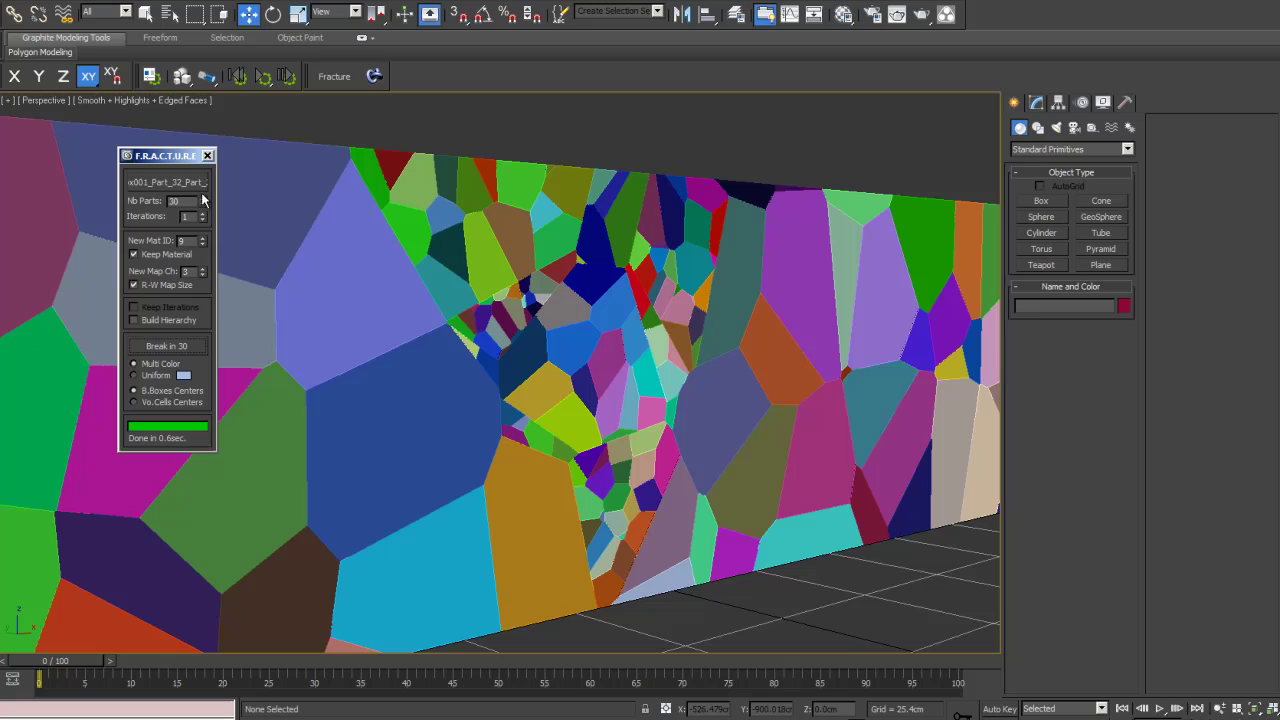
left_click(190, 184)
left_click(551, 343)
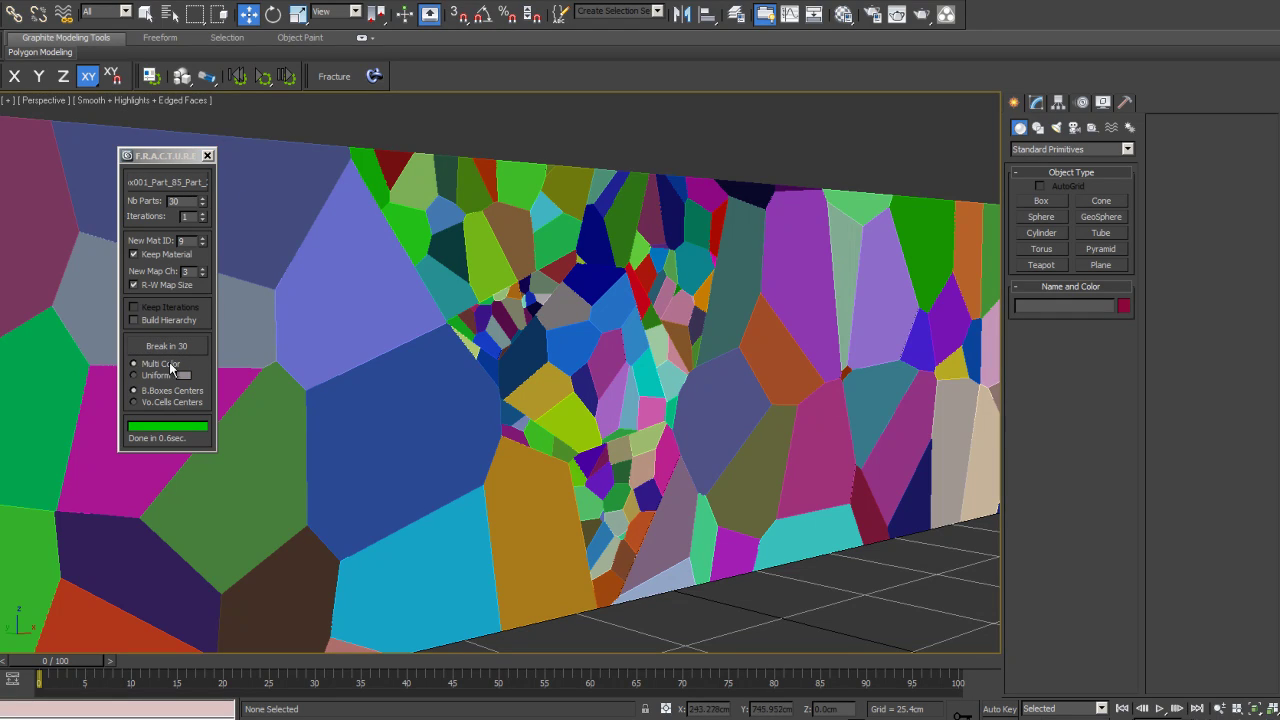
left_click(180, 350)
Step: Break the dark-blue fragment and the neighboring bright-blue fragment below the newly shattered pieces into 30 parts each
left_click(205, 185)
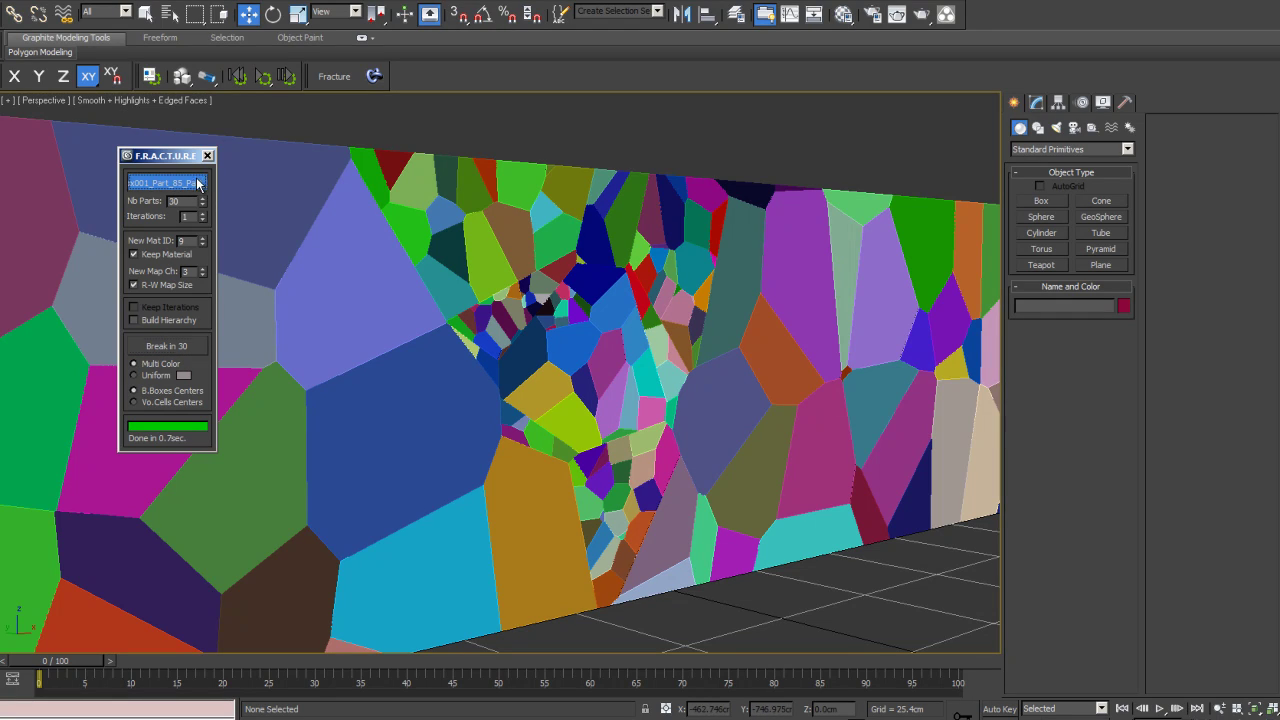
left_click(527, 335)
left_click(199, 347)
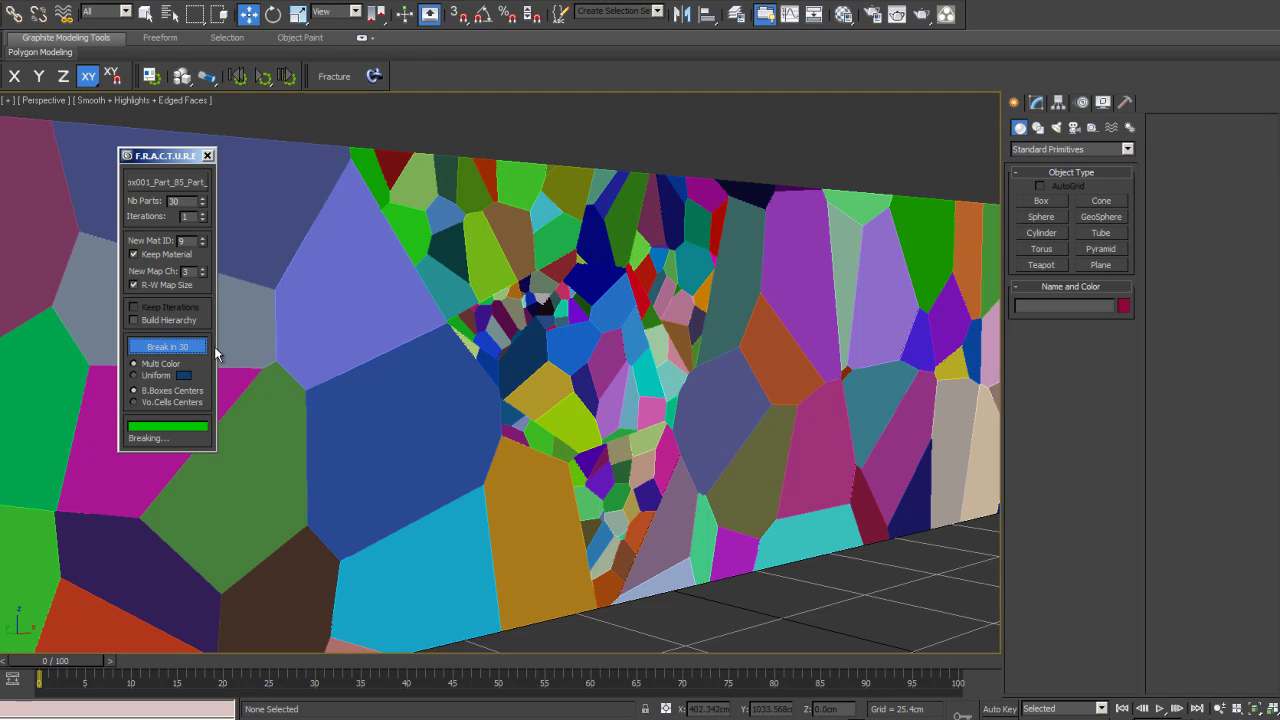
left_click(182, 190)
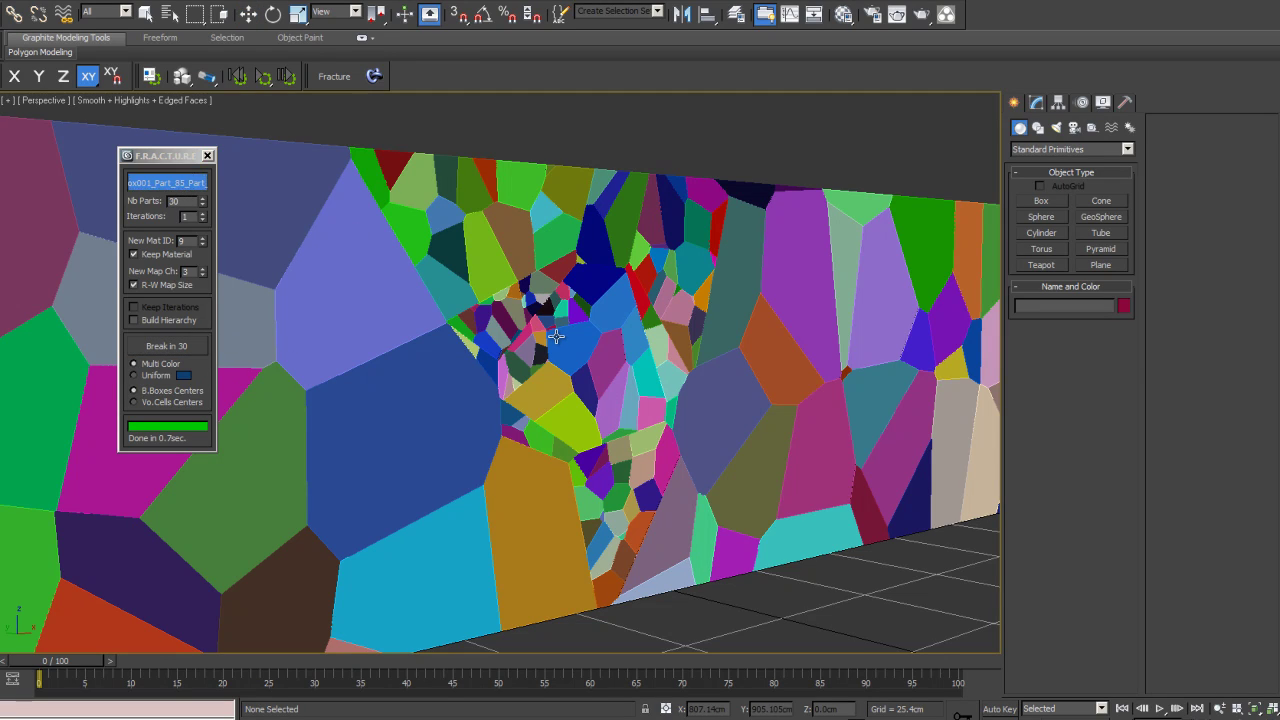
left_click(559, 336)
left_click(195, 348)
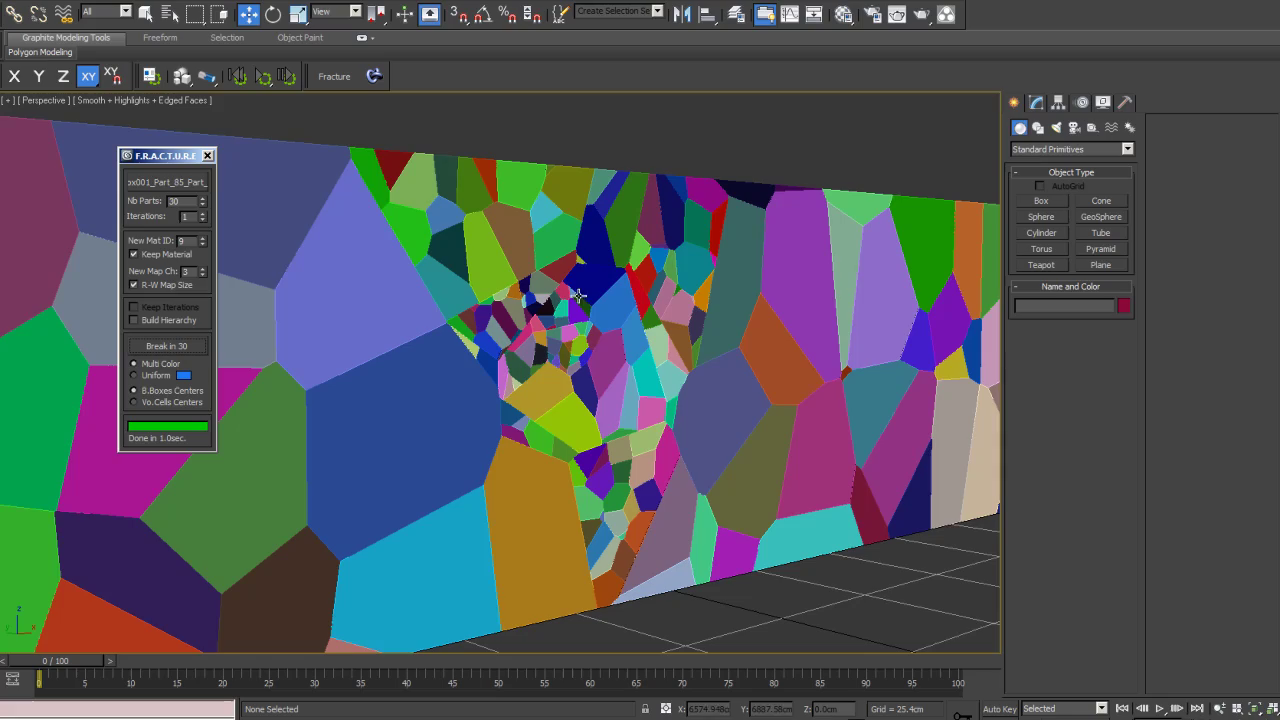
Step: Close the Fracture script dialog after breaking the pieces around the impact area
scroll(628, 318, "down", 2)
middle_click_drag(628, 318, 572, 400, "alt")
scroll(517, 409, "down", 2)
scroll(542, 310, "up", 3)
left_click(208, 156)
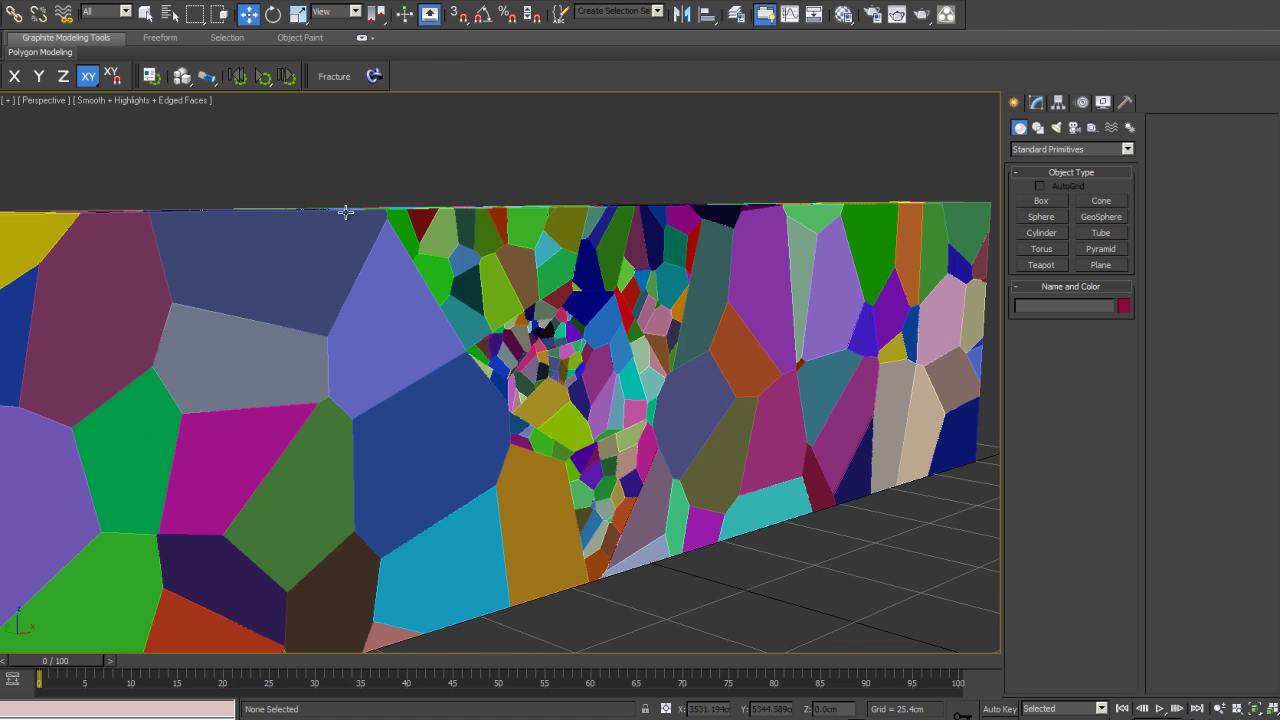
Step: Examine the whole fractured wall and the density of fragments around the impact area
middle_click_drag(594, 328, 390, 364, "alt")
scroll(531, 306, "down", 6)
right_click(553, 310)
scroll(476, 306, "down", 3)
right_click(423, 371)
left_click(458, 381)
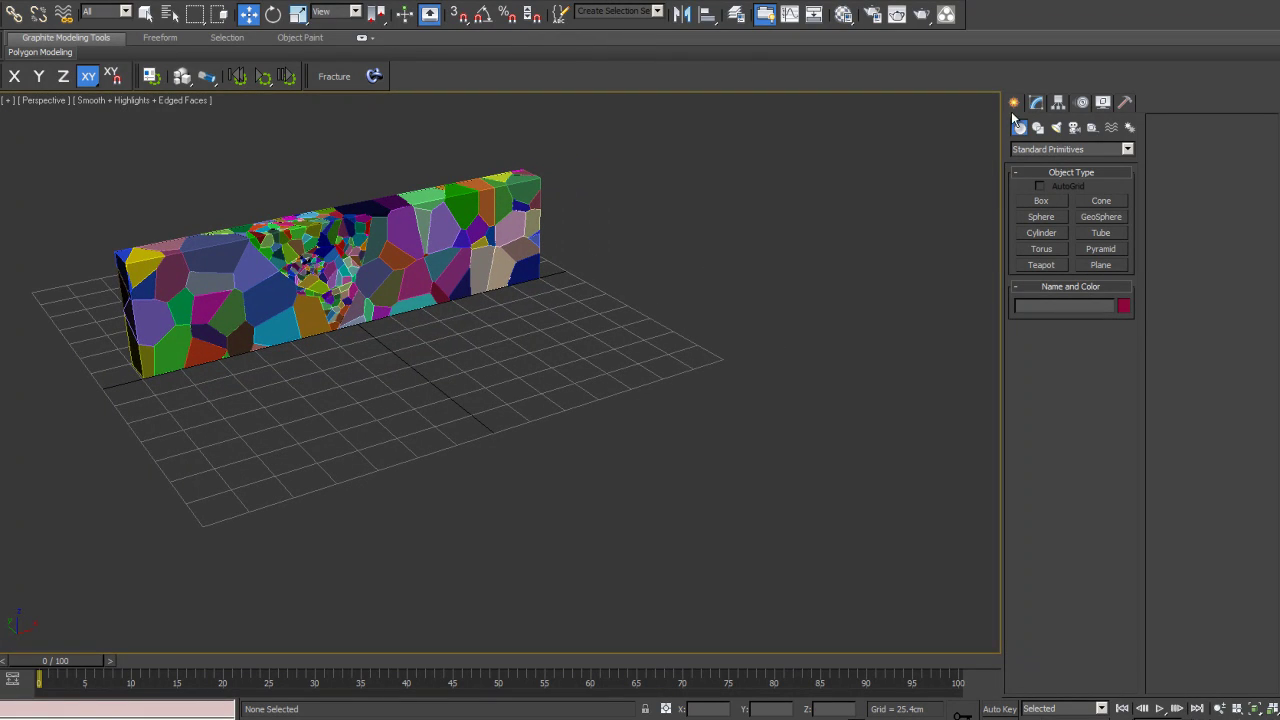
middle_click_drag(482, 322, 589, 357)
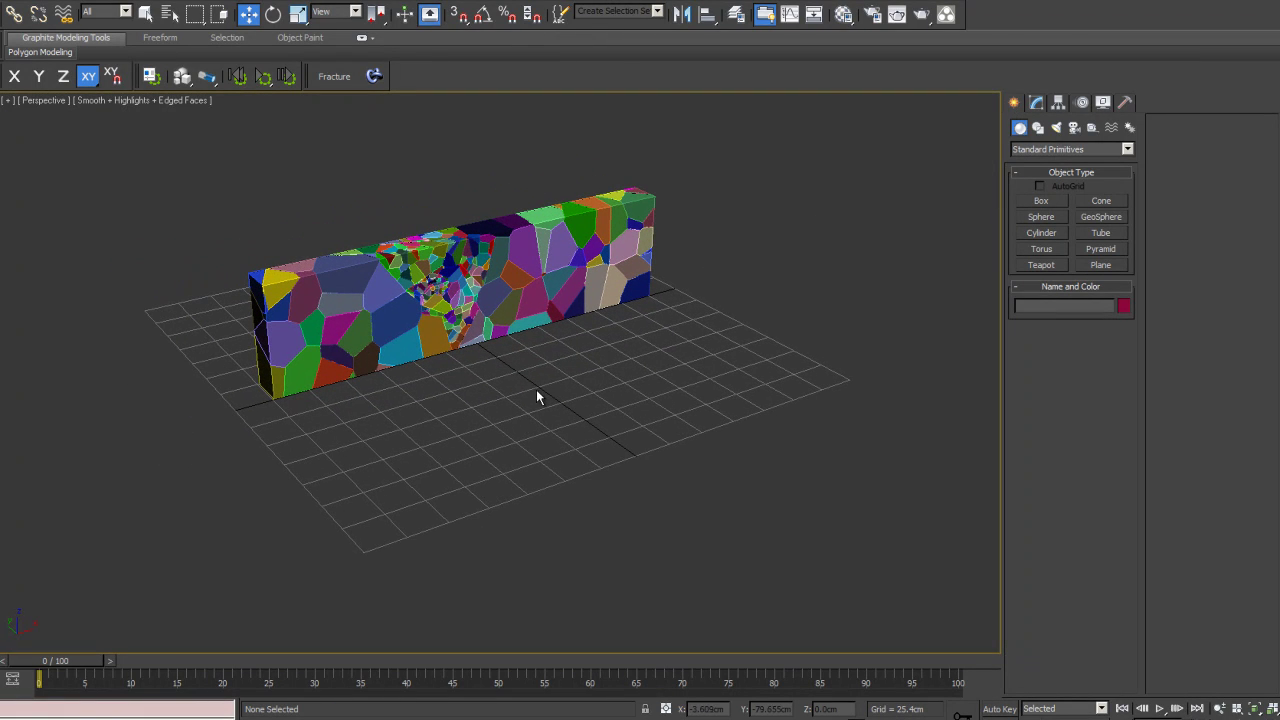
middle_click_drag(511, 393, 509, 417)
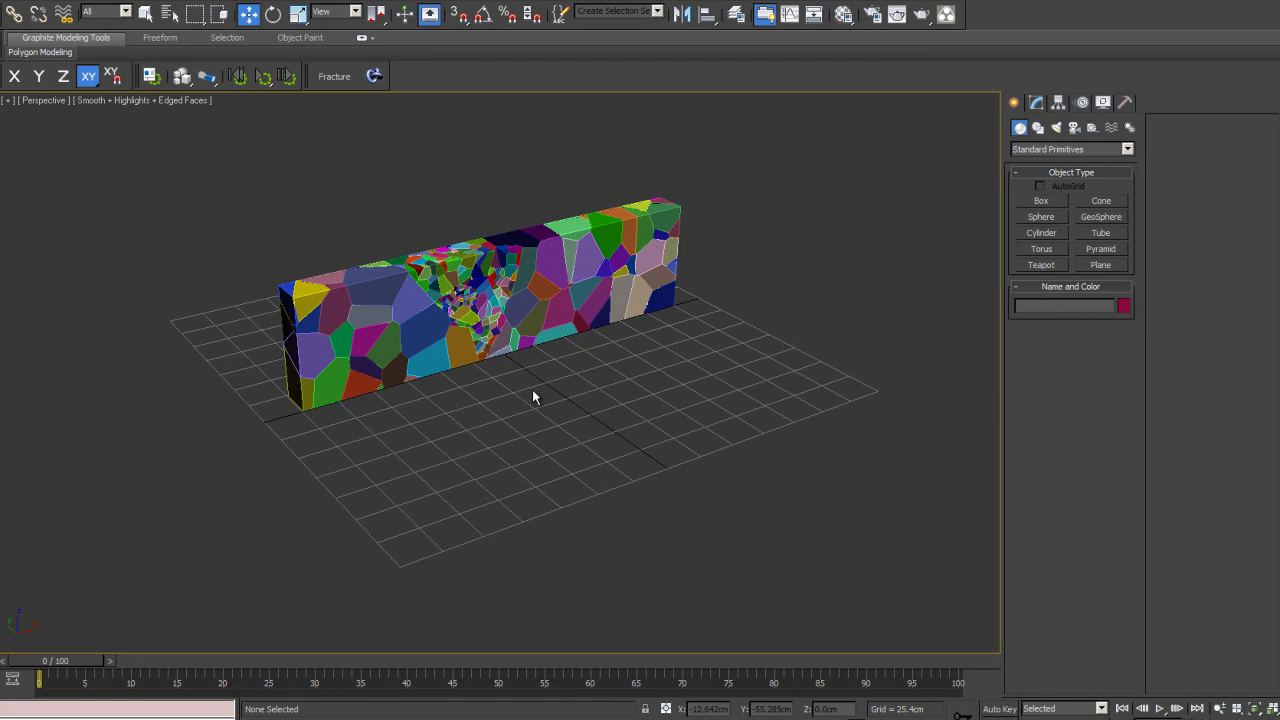
middle_click_drag(486, 389, 543, 409)
scroll(543, 409, "up", 4)
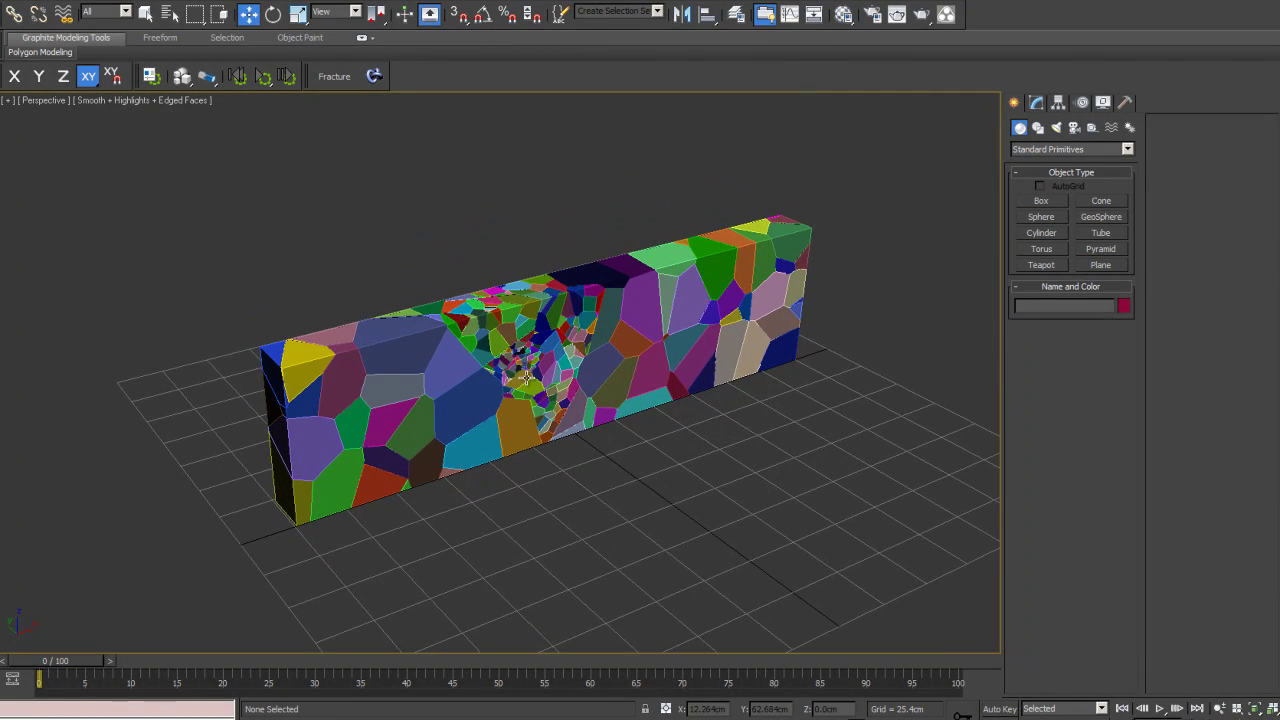
Step: In a wireframe front view, create a sphere of about 12.2 cm radius over the finely shattered impact area
key("f")
scroll(500, 378, "up", 4)
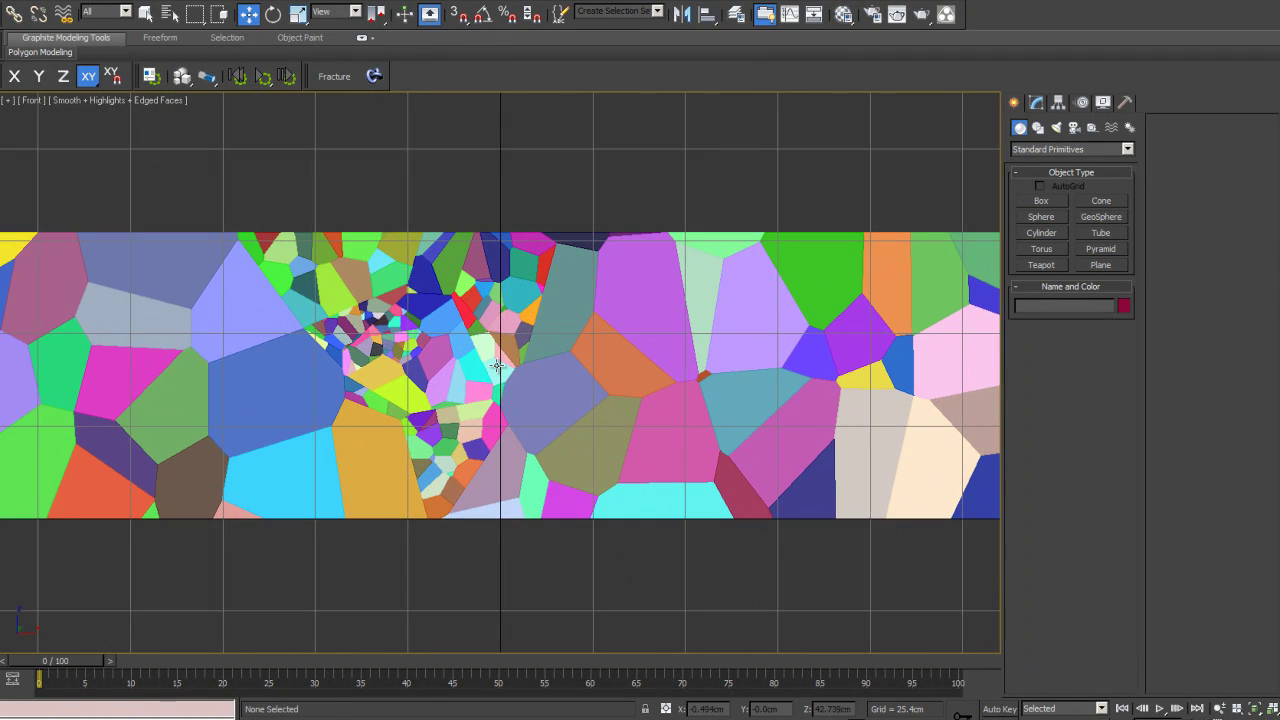
middle_click_drag(497, 377, 521, 399)
key("F3")
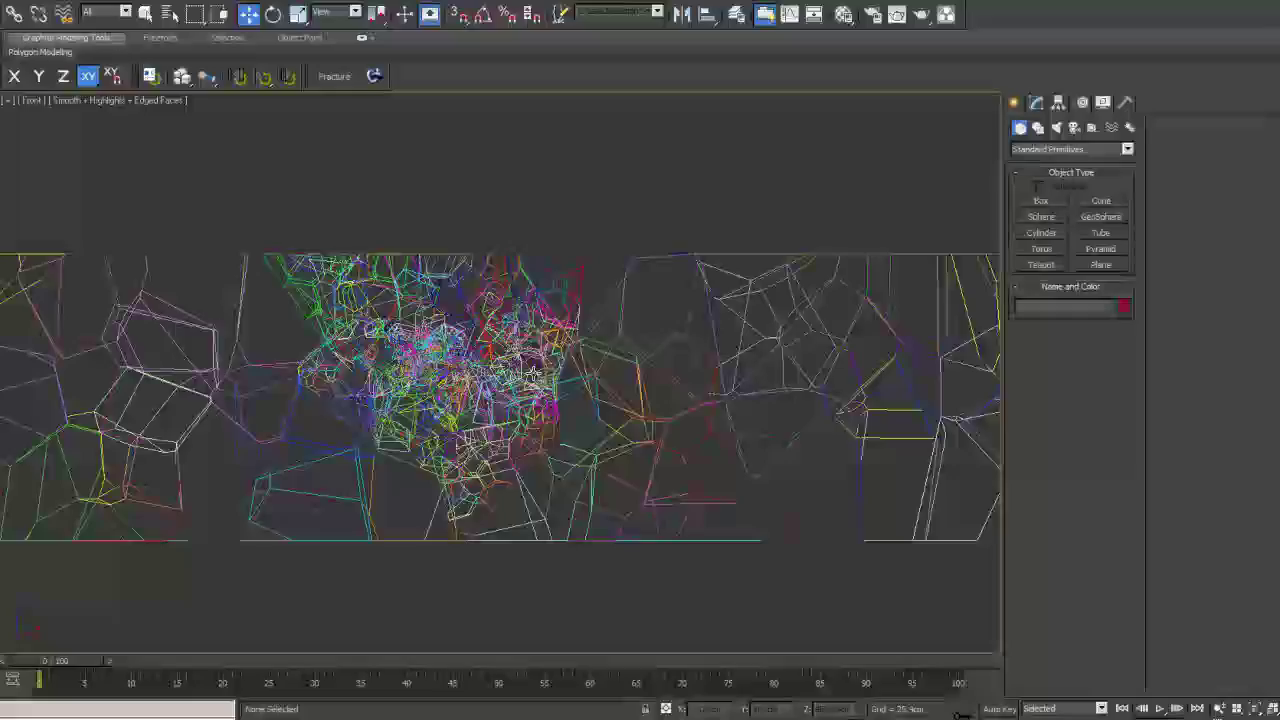
scroll(519, 364, "up", 2)
scroll(519, 364, "down", 4)
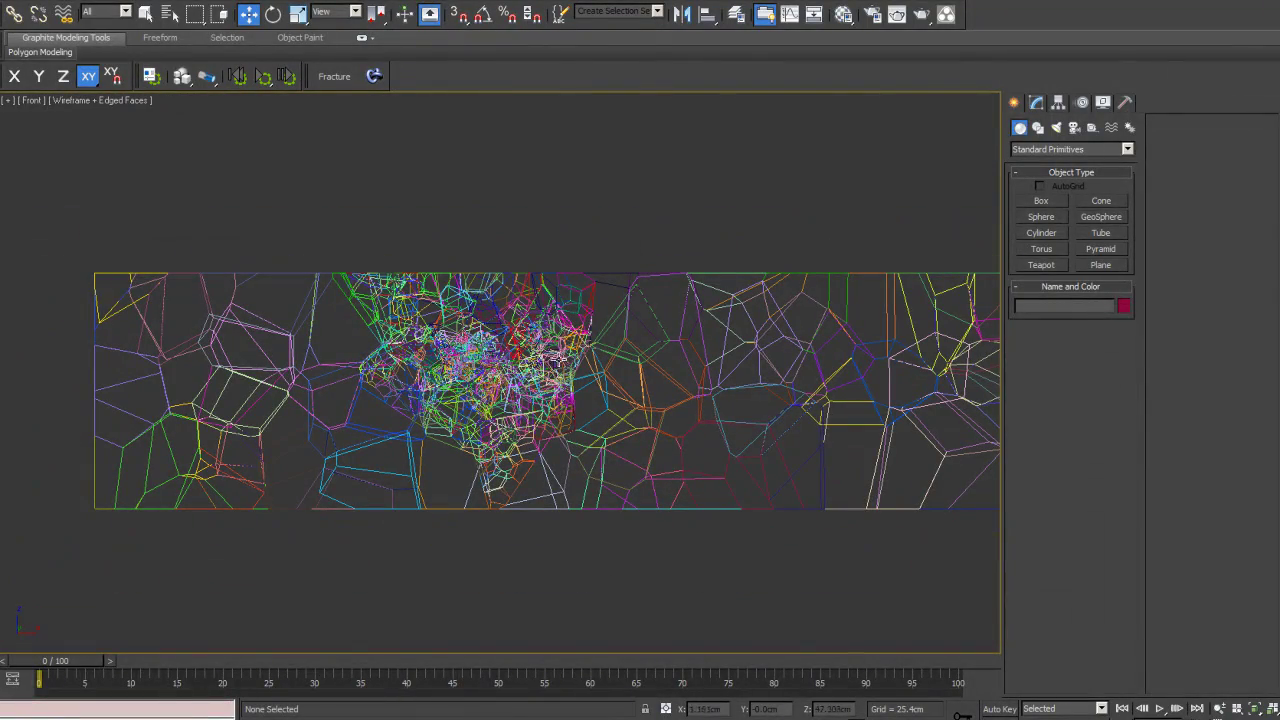
left_click(1041, 217)
scroll(514, 370, "down", 1)
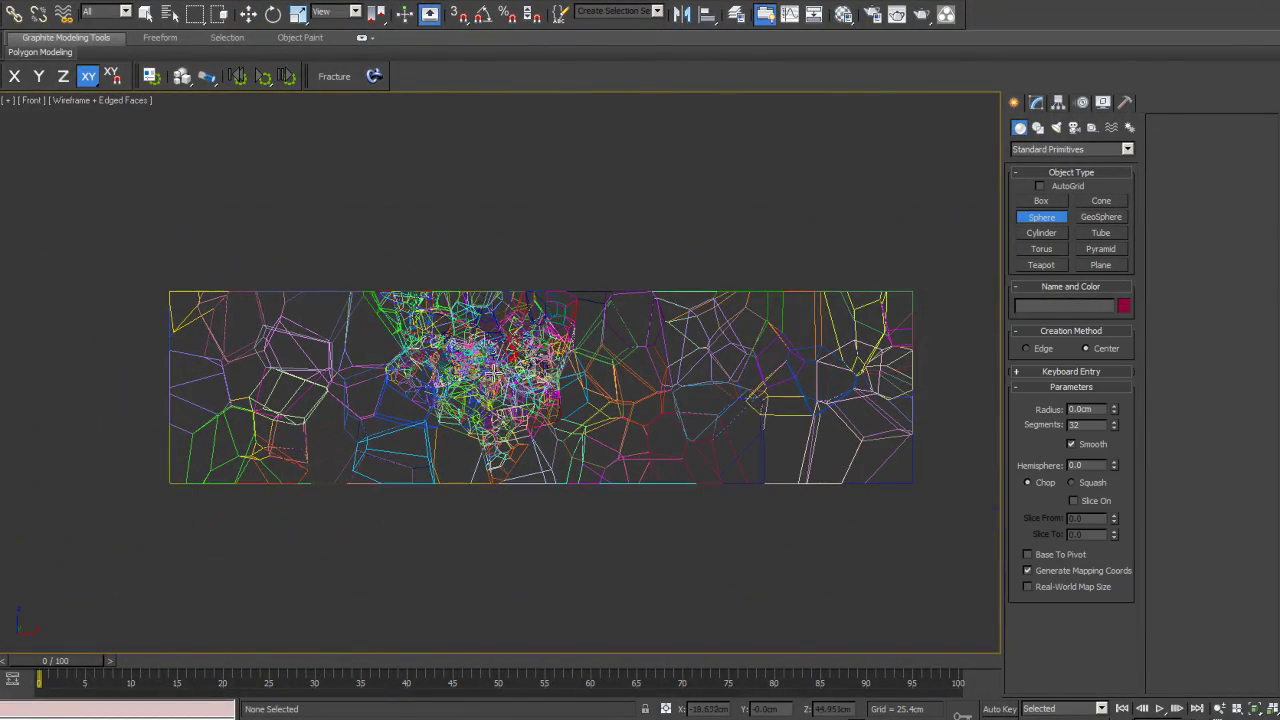
left_click_drag(481, 366, 460, 389)
key("w")
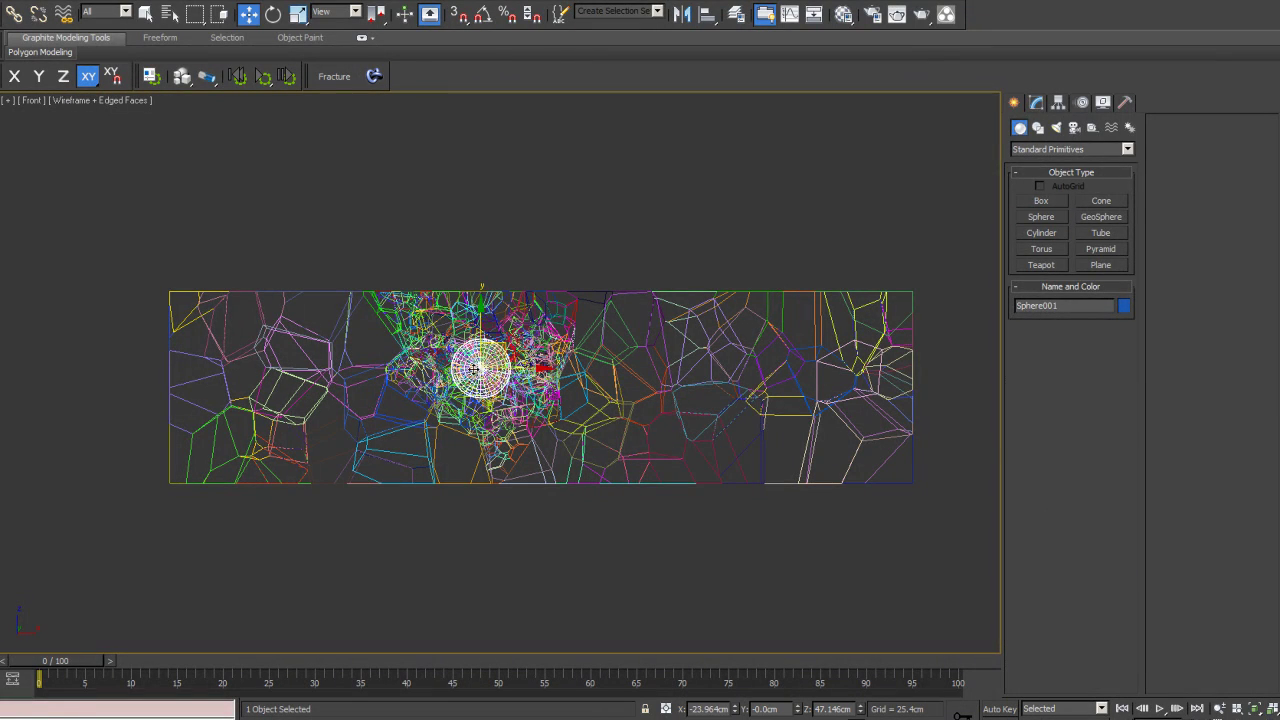
Step: Reduce the sphere's segments to 12
scroll(497, 373, "up", 1)
left_click(1037, 103)
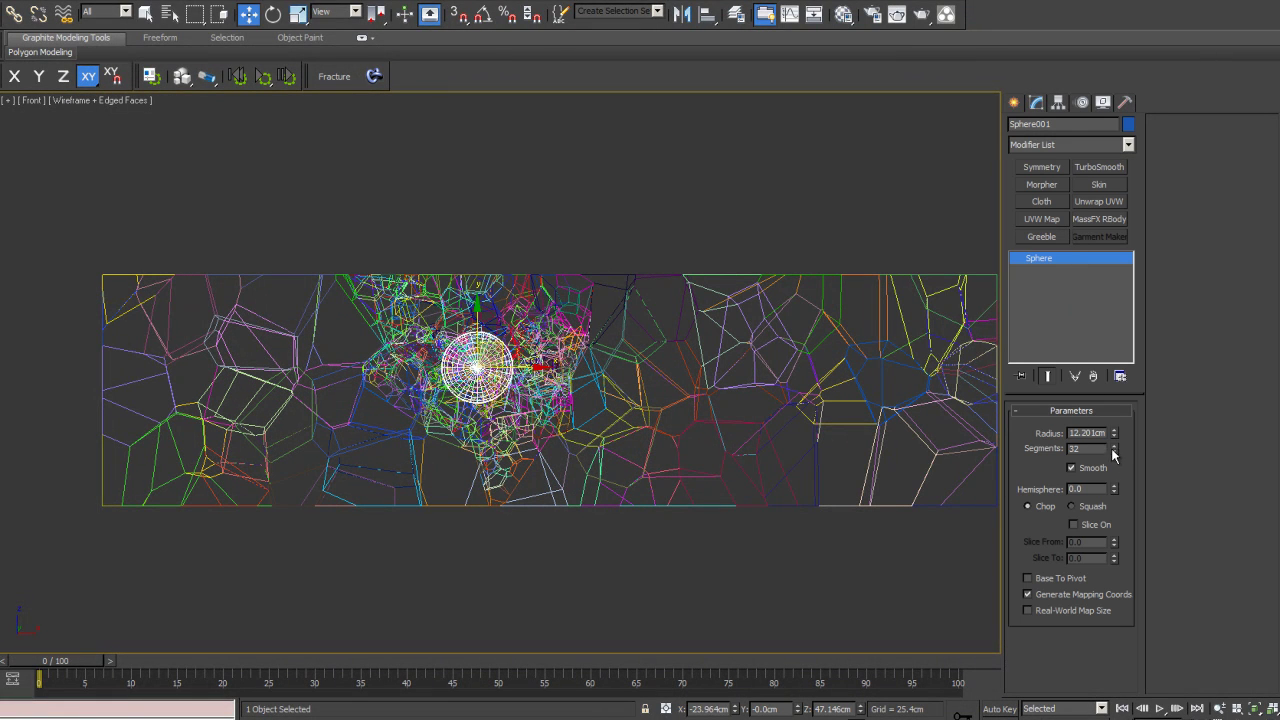
left_click_drag(1113, 453, 1090, 598)
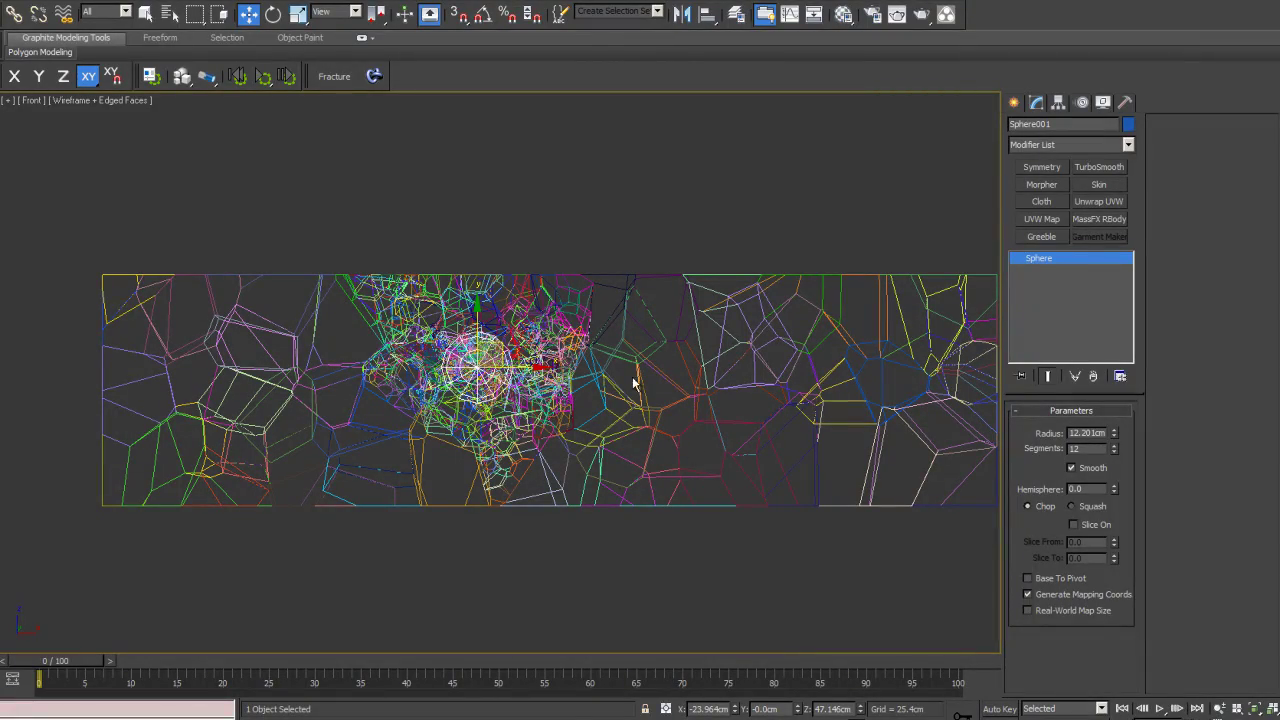
Step: In a shaded perspective view, move the sphere out of the wall along Y to about 290.7 cm
middle_click_drag(543, 366, 583, 434, "alt")
key("p")
key("z")
scroll(565, 428, "down", 6)
key("F3")
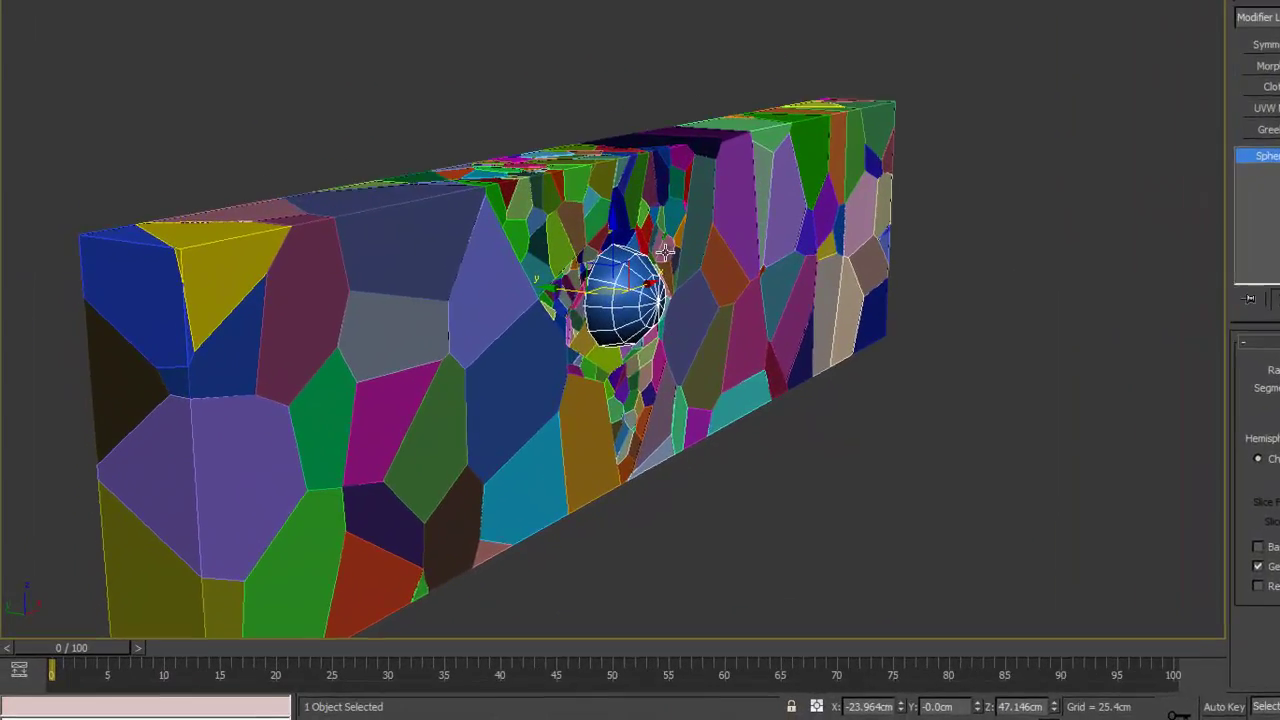
scroll(498, 380, "down", 3)
right_click(636, 288)
middle_click_drag(636, 288, 507, 248, "alt")
left_click_drag(507, 248, 113, 164)
middle_click_drag(600, 215, 678, 273, "alt")
key("z")
scroll(560, 205, "down", 8)
middle_click_drag(678, 273, 623, 233)
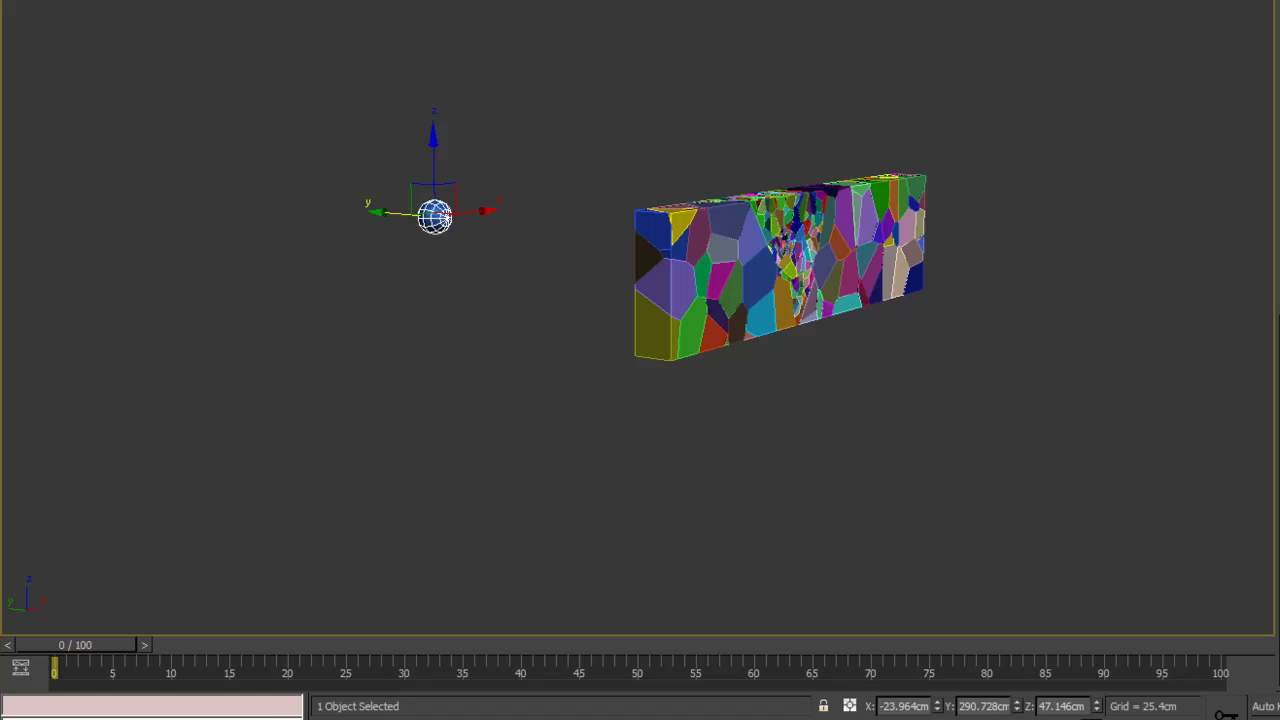
Step: With Auto Key, animate the sphere flying through the wall to about Y -132.1 cm at frame 5
left_click(1270, 706)
middle_click_drag(305, 410, 432, 280, "alt")
left_click_drag(127, 640, 183, 643)
left_click_drag(408, 222, 940, 320)
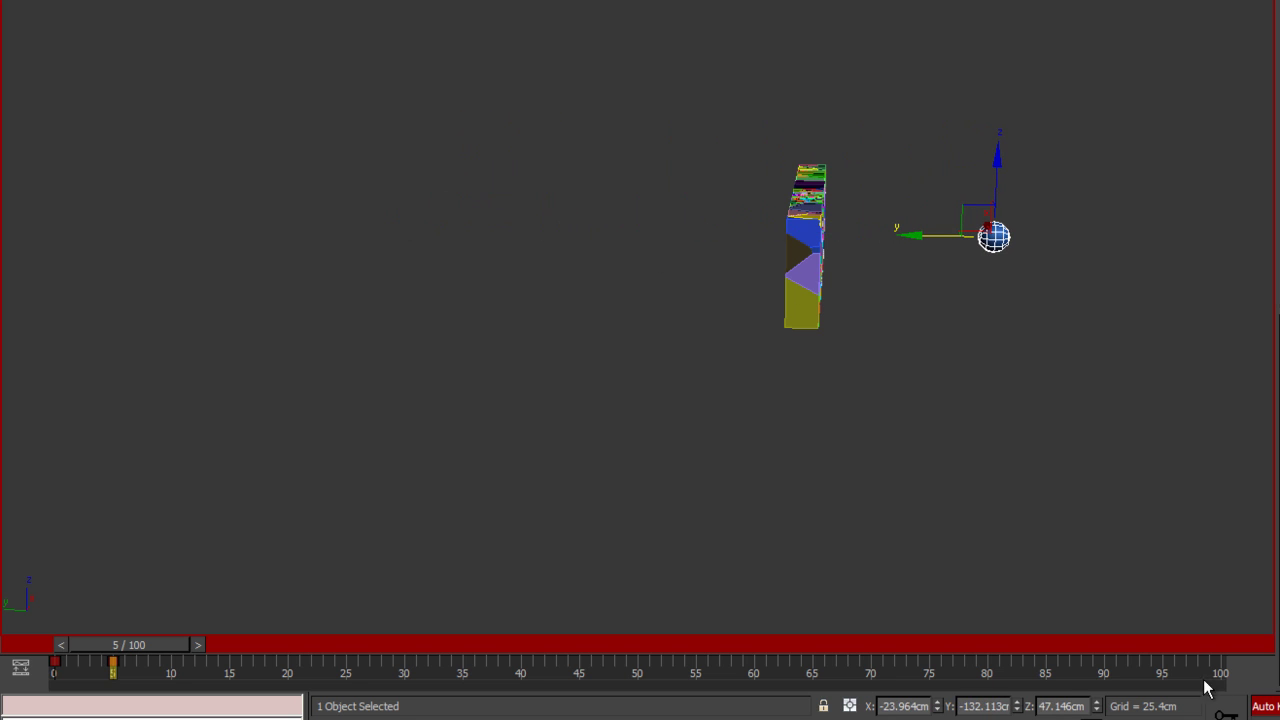
left_click(1265, 706)
Step: Scrub through the sphere's flight past the wall, shift its end key to frame 6 and return to frame 0
left_click_drag(141, 641, 80, 640)
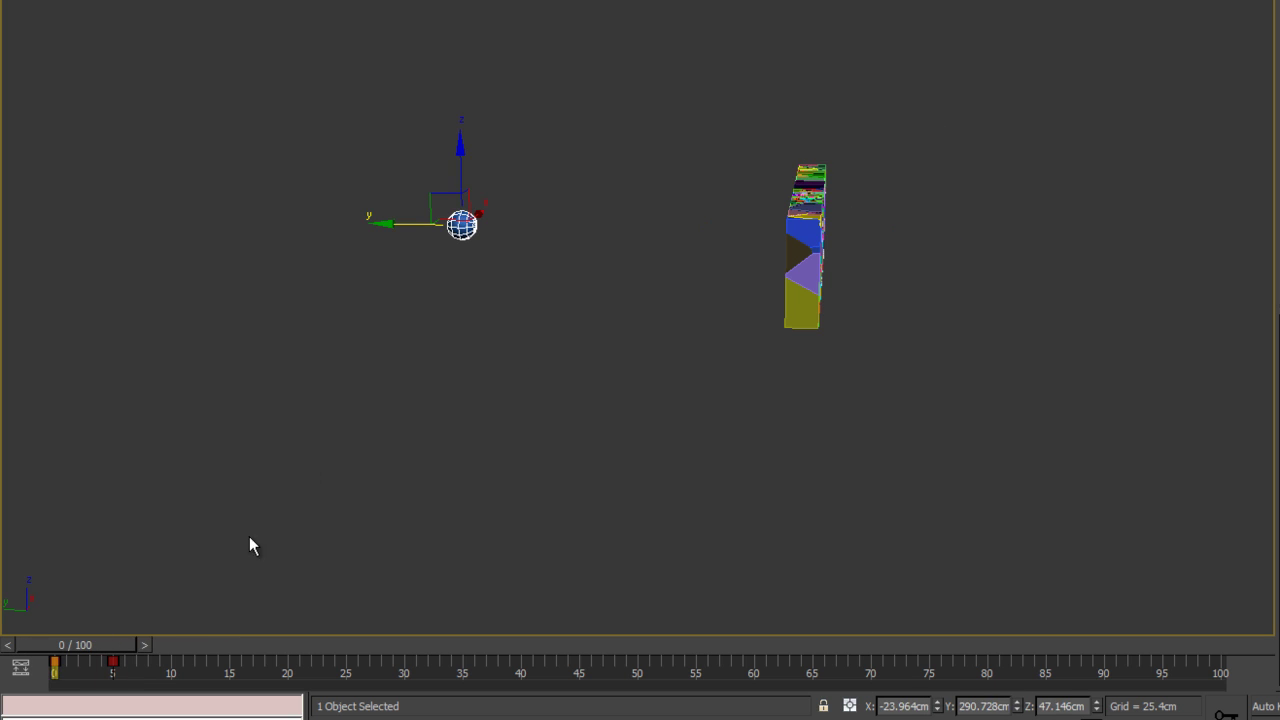
middle_click_drag(640, 400, 654, 311, "alt")
scroll(675, 178, "up", 3)
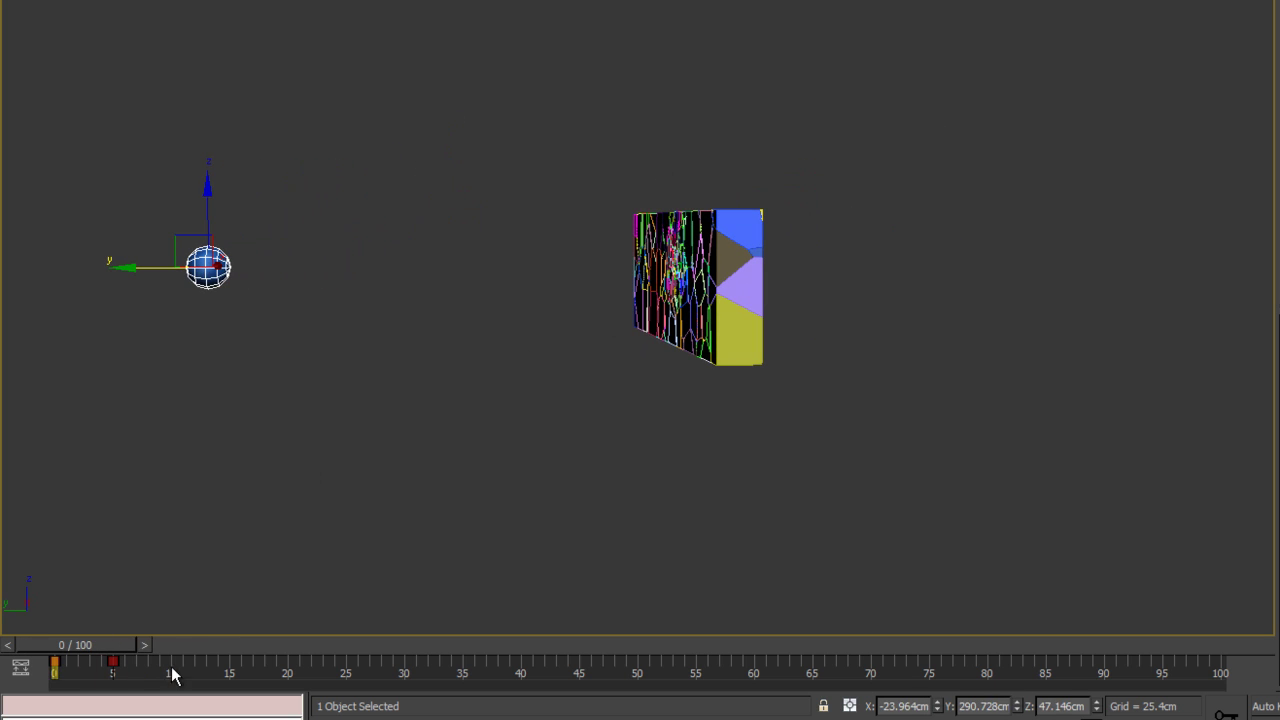
left_click_drag(120, 642, 63, 651)
mouse_move(657, 240)
middle_mouse_down("alt")
mouse_move(548, 270)
mouse_move(657, 223)
mouse_move(640, 235)
middle_mouse_up("alt")
right_click(655, 244)
left_click(687, 267)
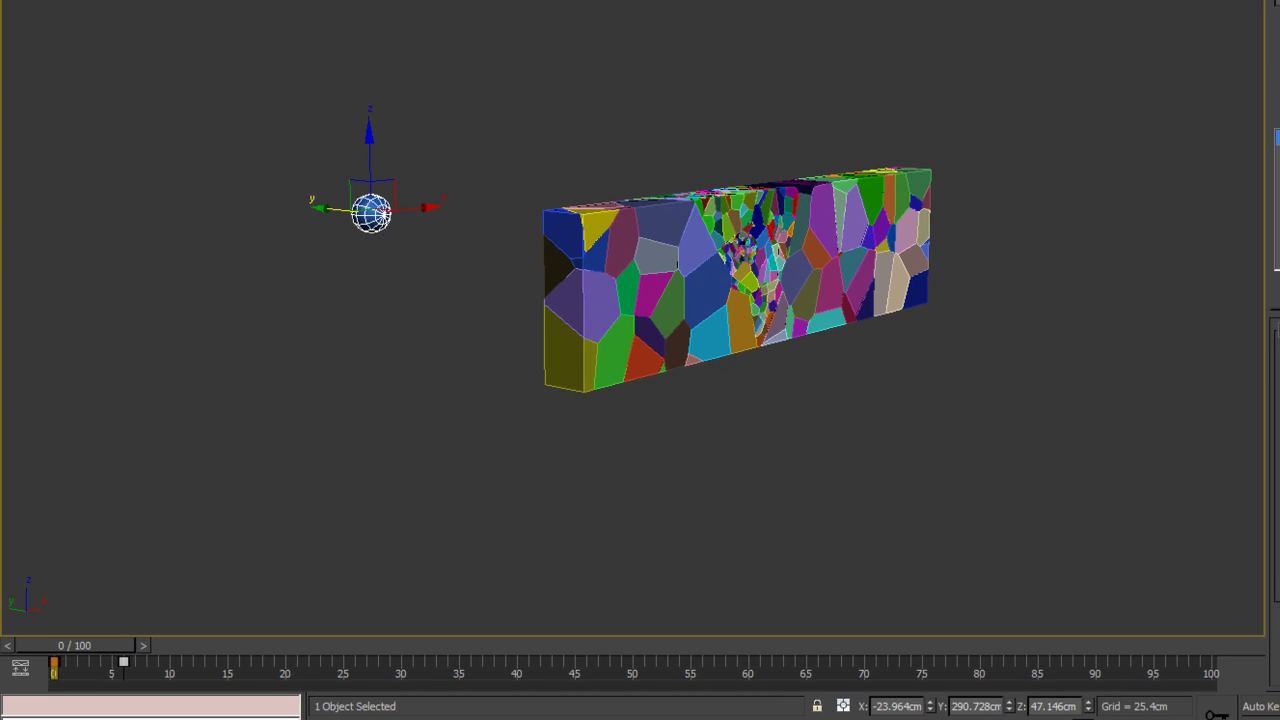
Step: Check that the MassFX Toolbar is enabled and select all the wall fragments without the sphere
right_click(1180, 97)
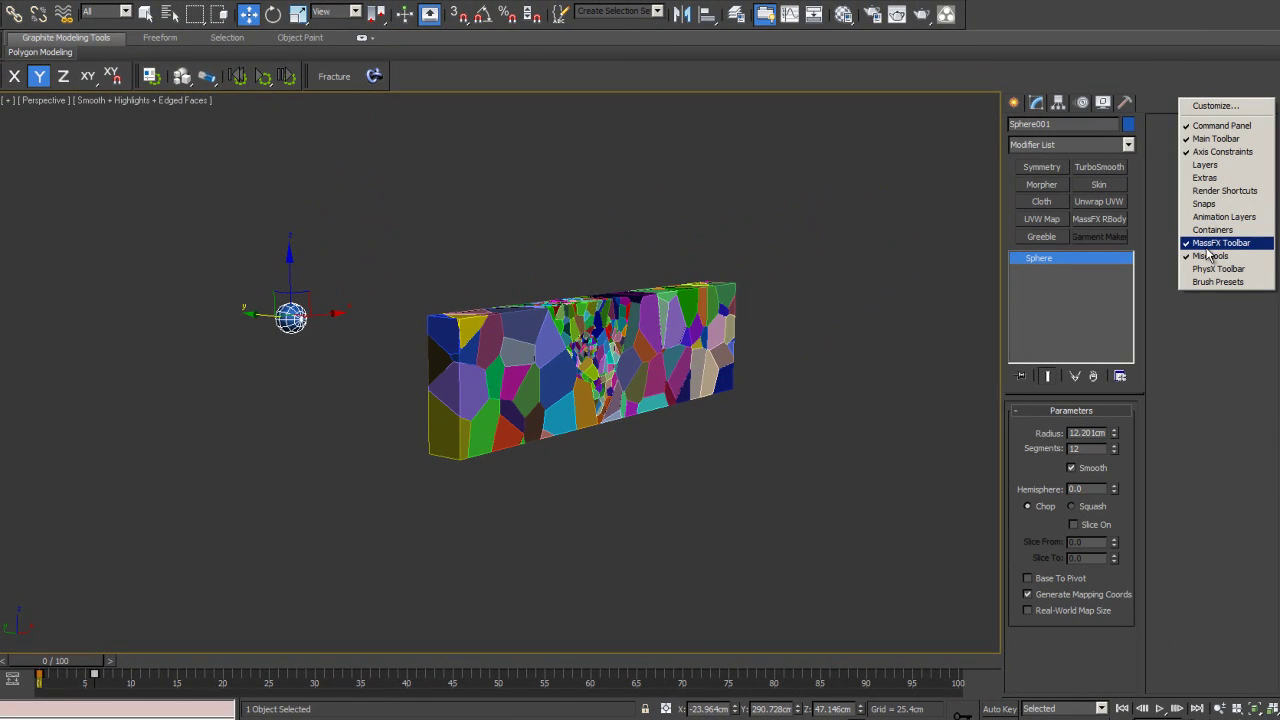
left_click(647, 88)
left_click_drag(388, 184, 796, 526)
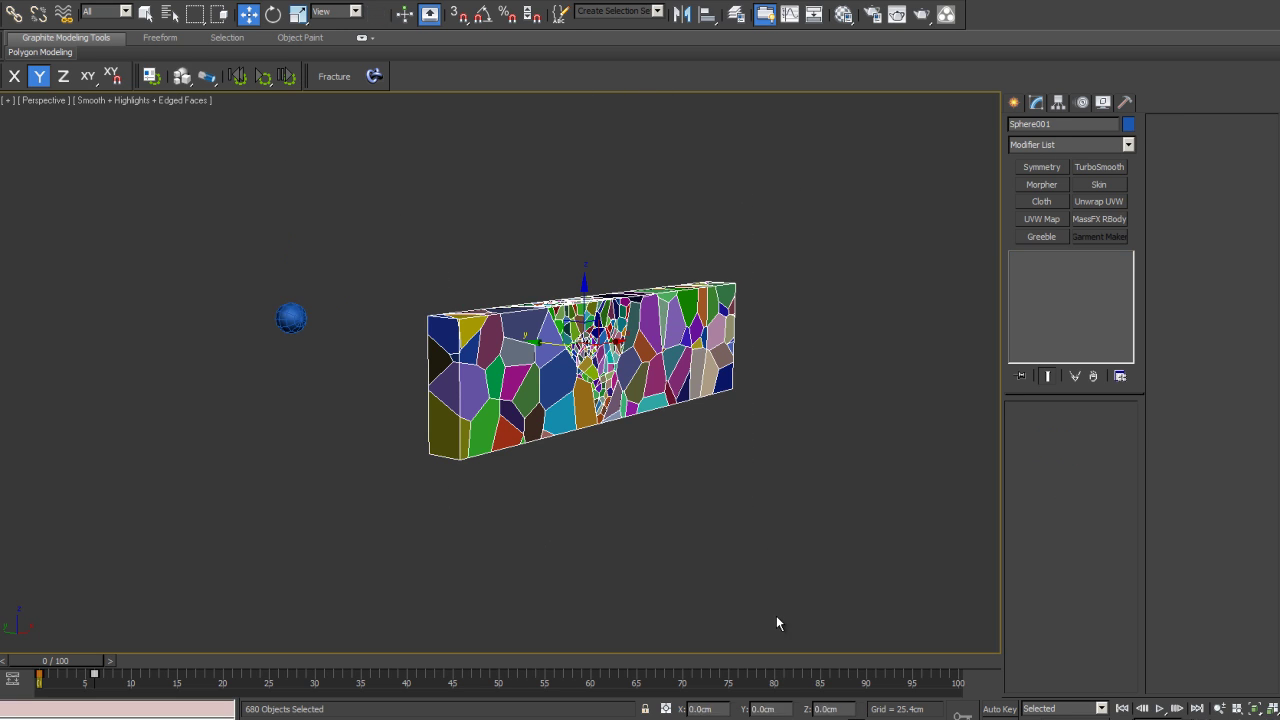
Step: Look up the MassFX RBody modifier among the modifiers available for the selected wall fragments
left_click(1044, 145)
scroll(1031, 161, "down", 2)
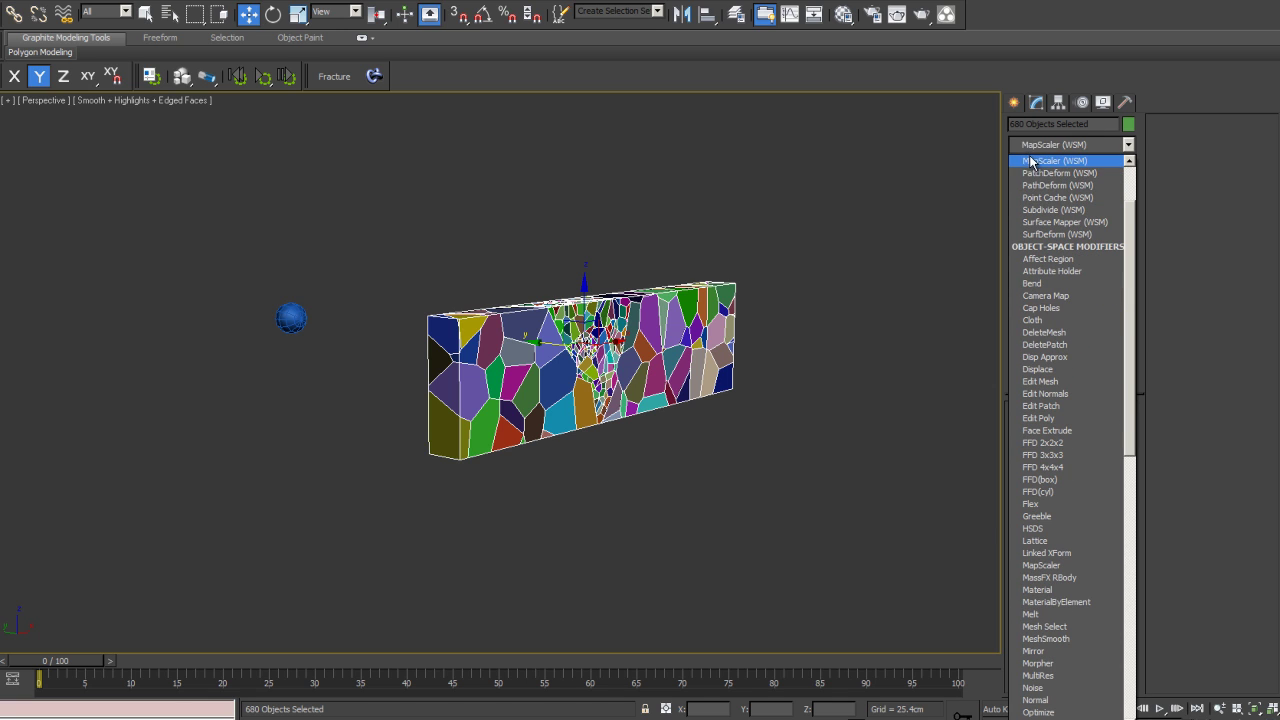
key("m")
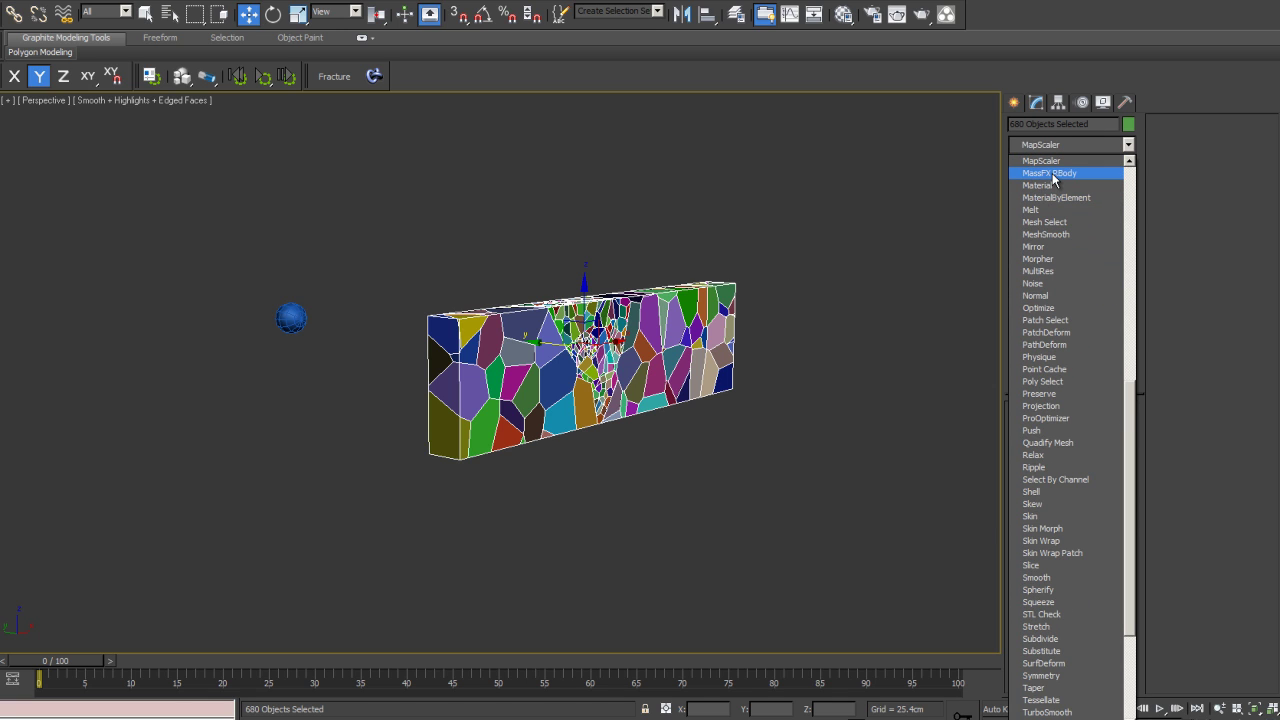
left_click(1167, 98)
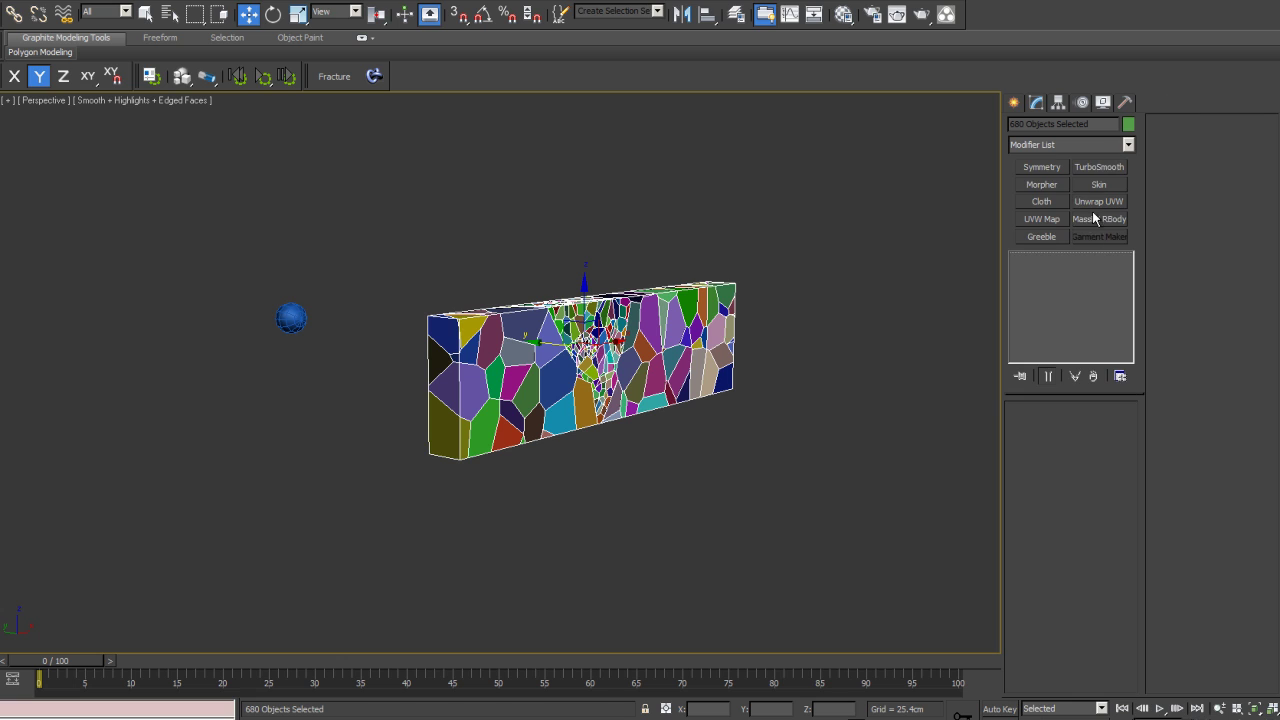
Step: Apply the MassFX RBody modifier to all selected wall fragments and set their physical mesh type to Original
left_click(1086, 221)
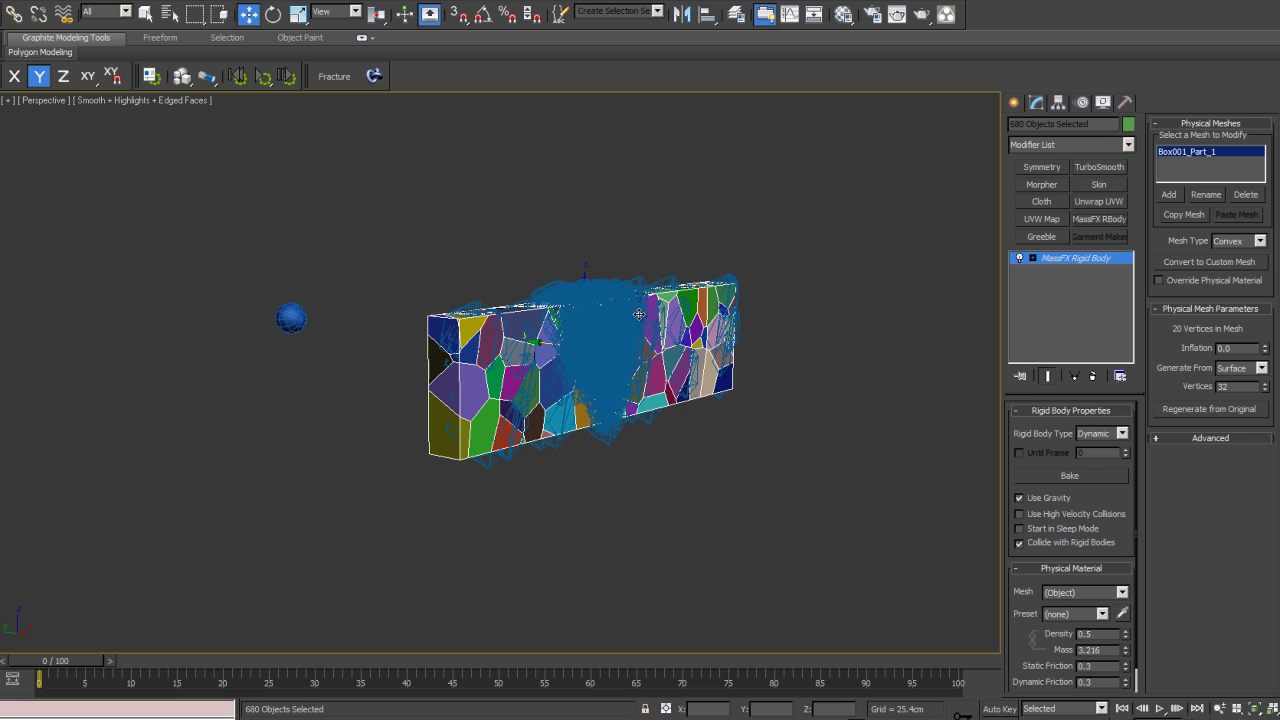
middle_click_drag(531, 289, 490, 287)
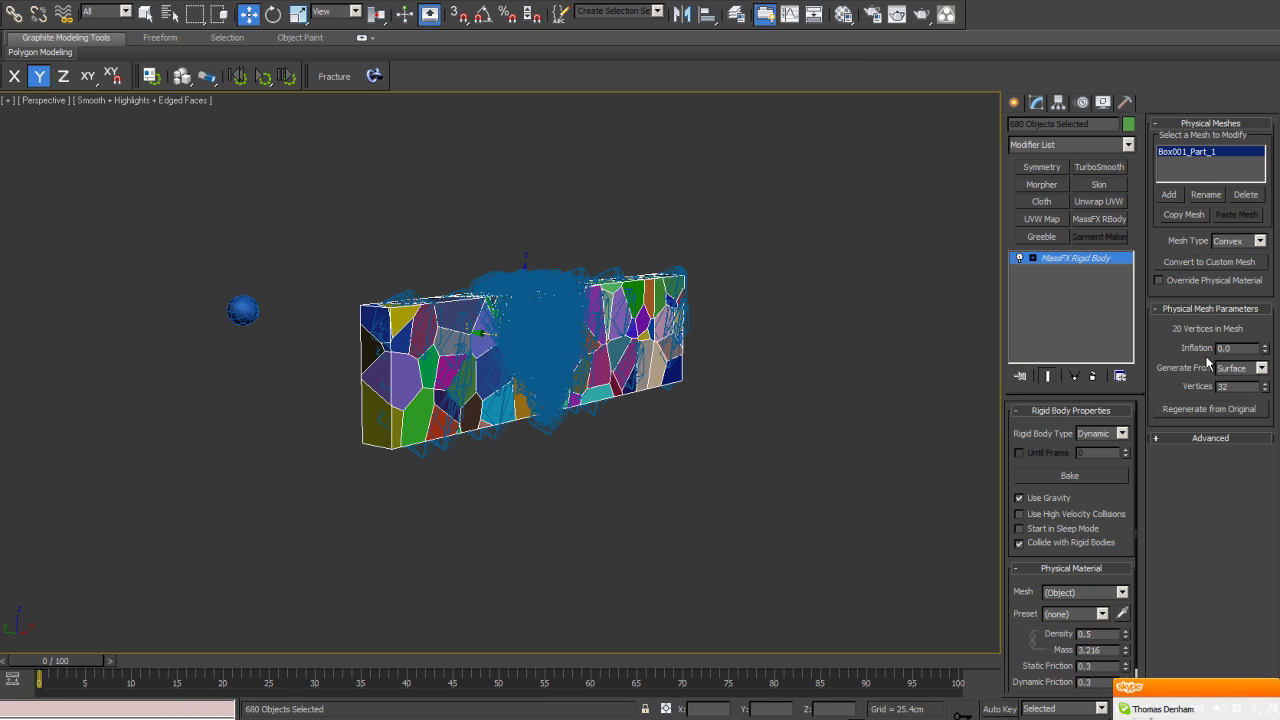
left_click(1260, 243)
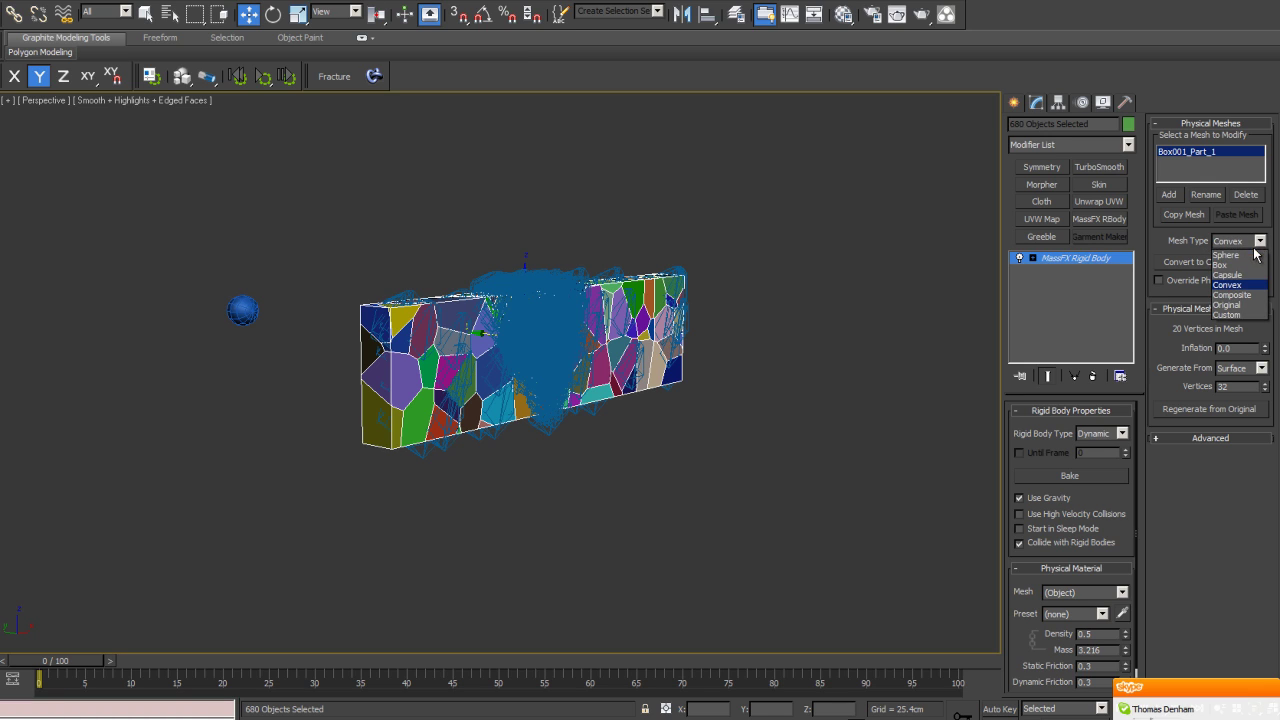
left_click(1230, 305)
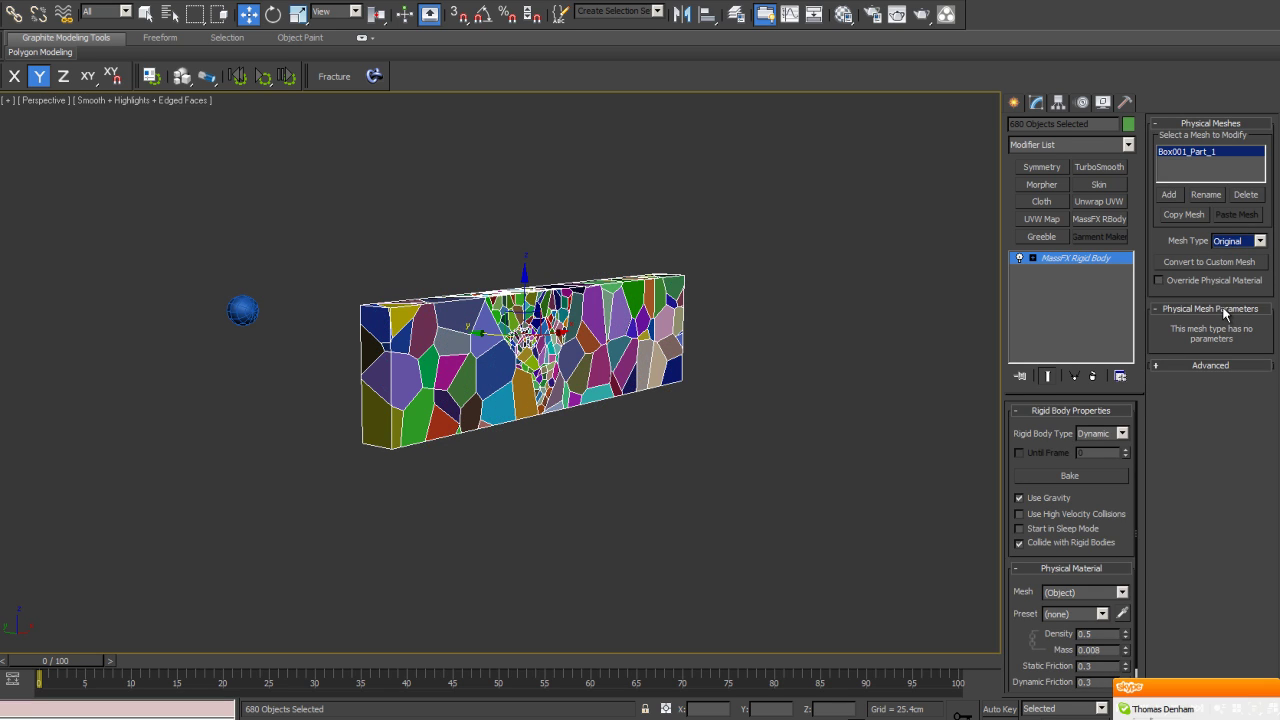
Step: Make the wall fragments start in sleep mode and give them the Concrete physical material preset
left_click(1020, 528)
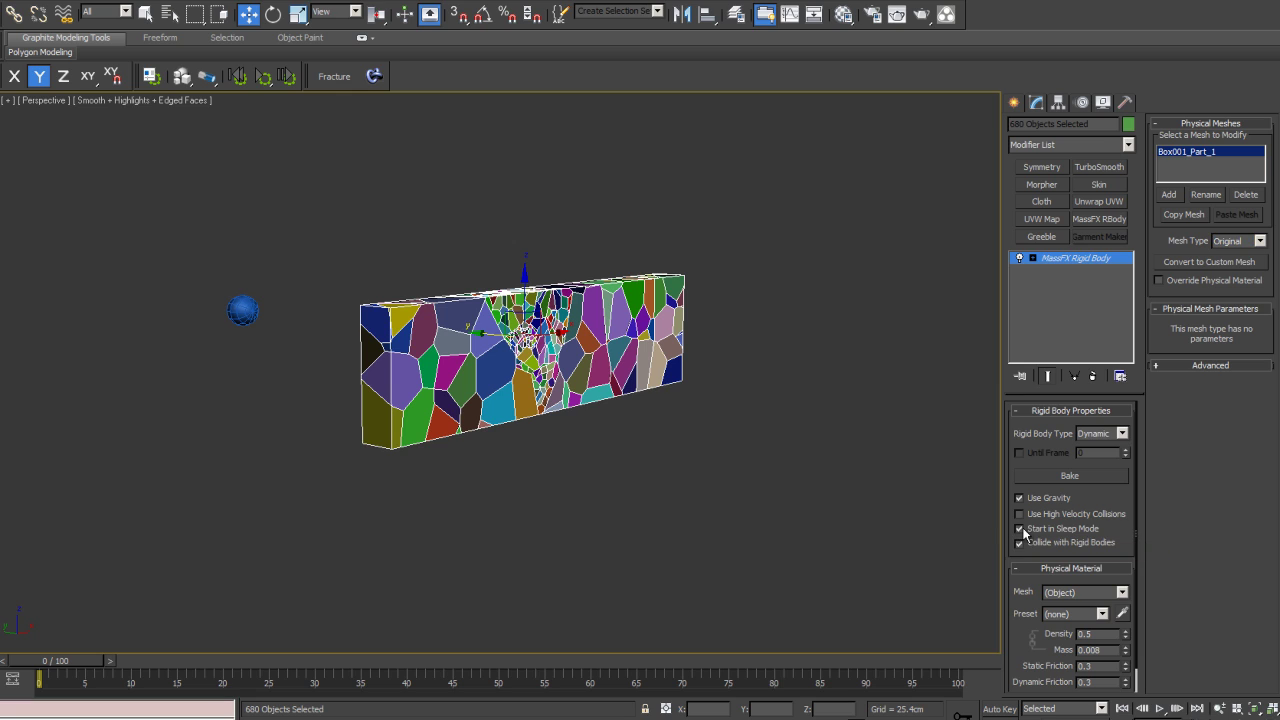
left_click(1103, 613)
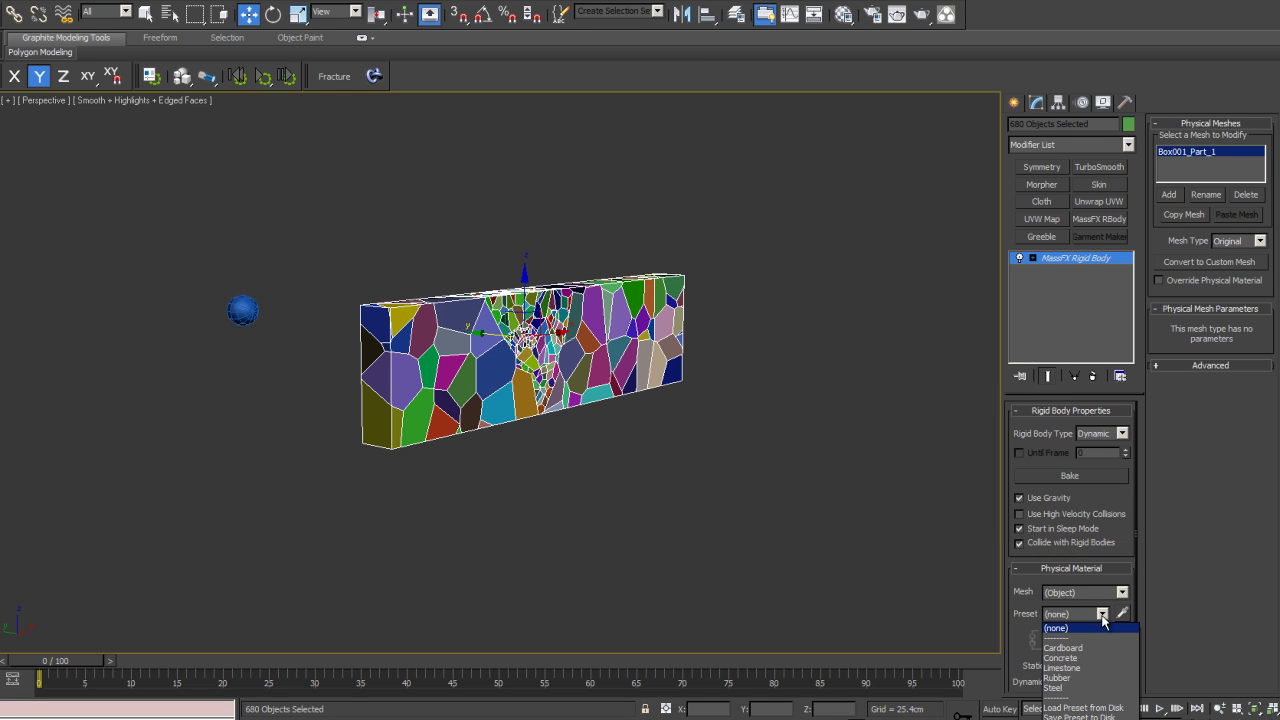
left_click(1077, 658)
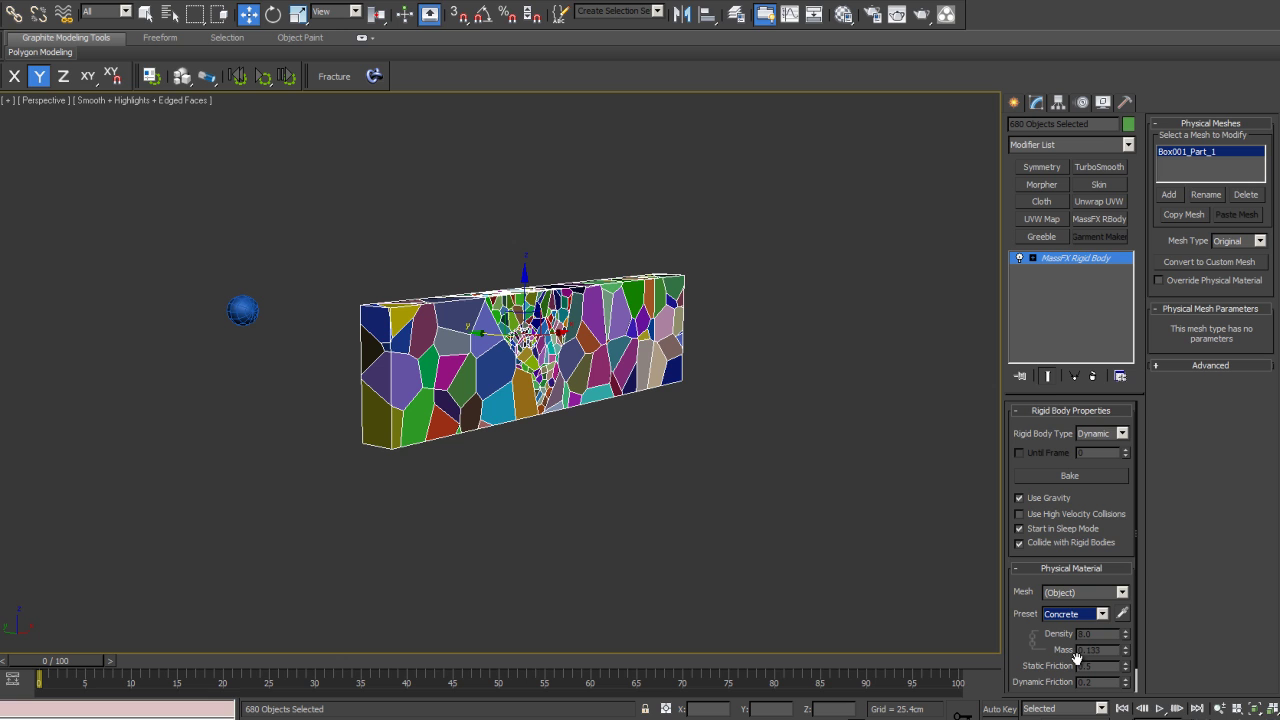
Step: Apply the MassFX RBody modifier to the sphere and set its rigid body type to Kinematic
middle_click_drag(513, 321, 610, 340, "alt")
left_click(281, 322)
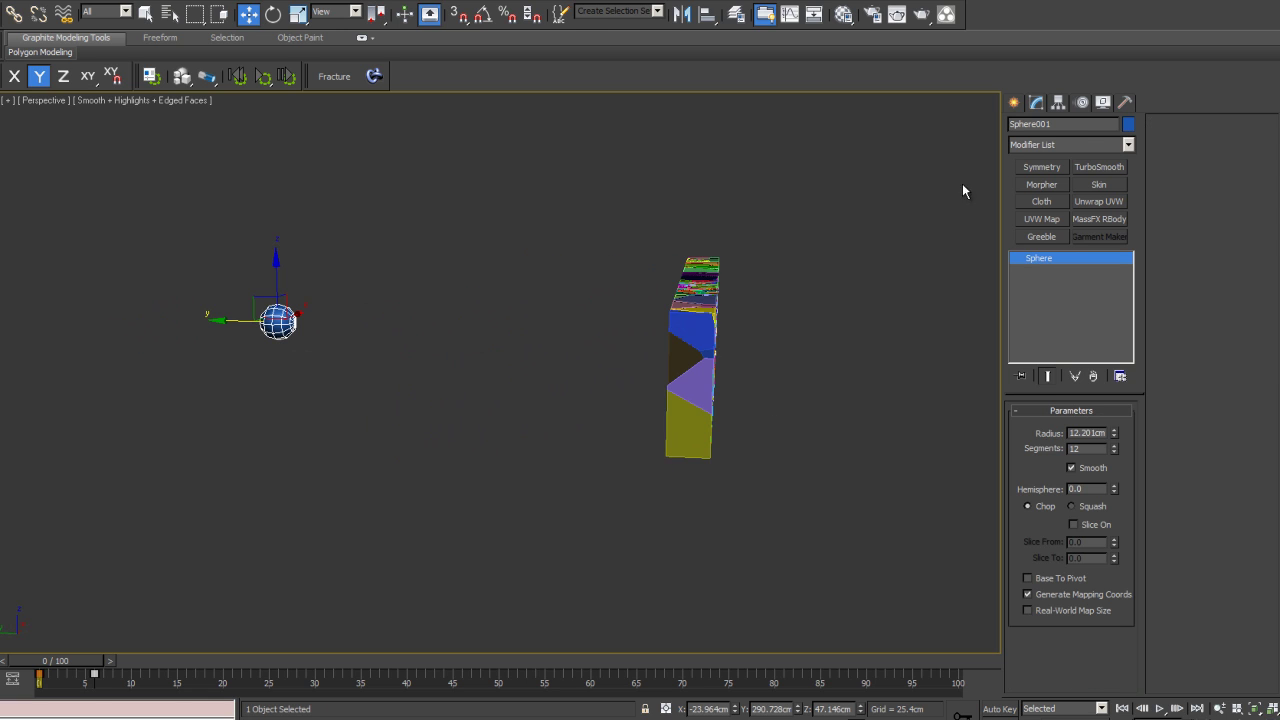
left_click(1102, 220)
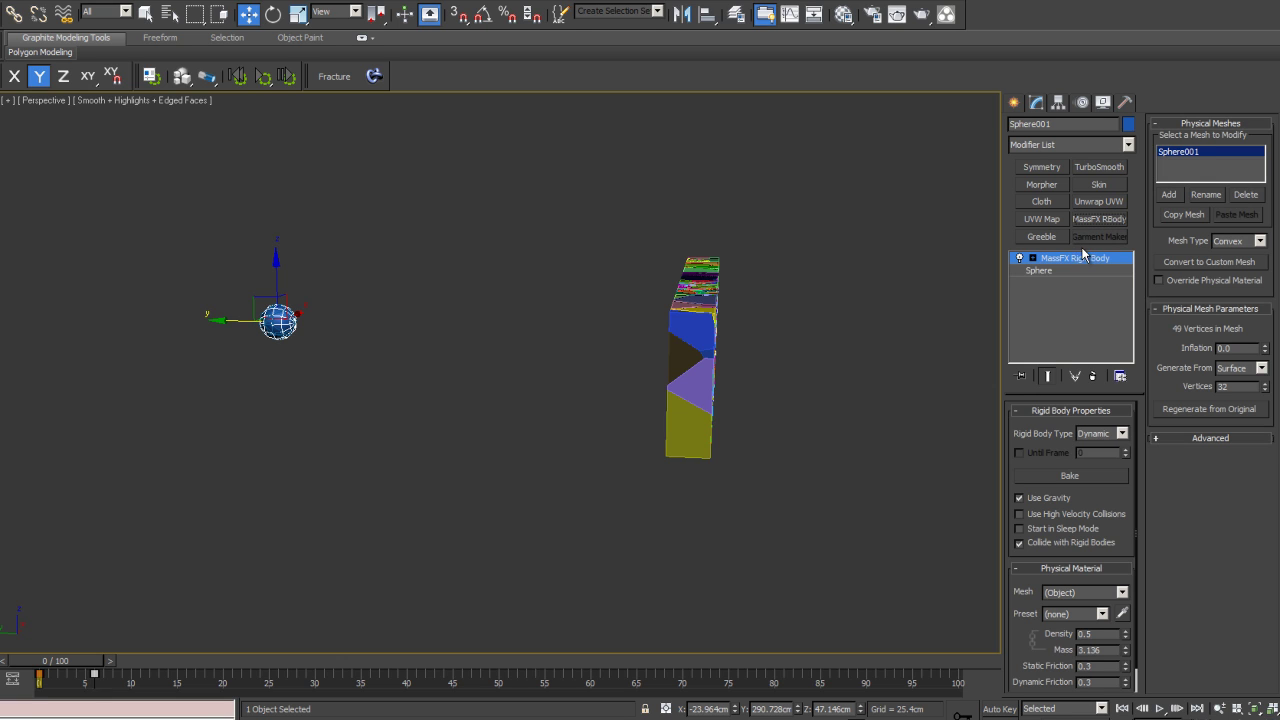
left_click(1119, 434)
left_click(1095, 457)
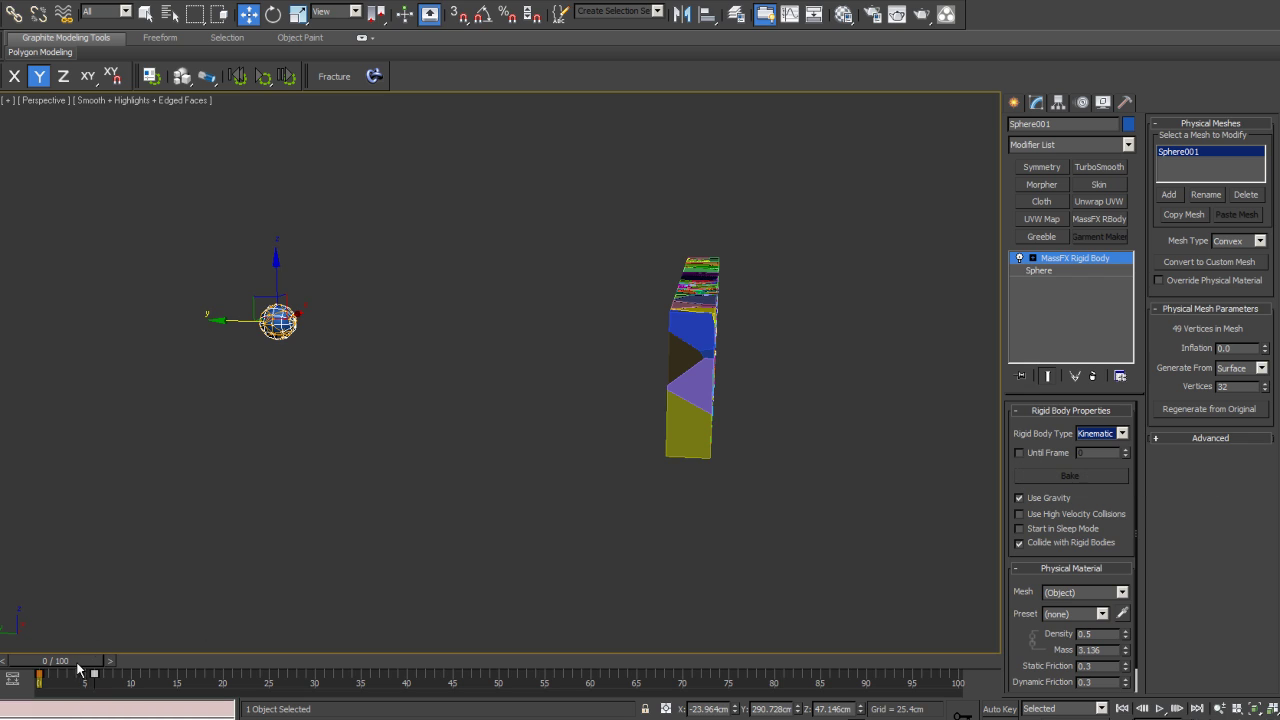
Step: Scrub to frame 3, just before the sphere reaches the wall, and keep the sphere kinematic only until frame 3
mouse_move(86, 667)
left_mouse_down()
mouse_move(121, 667)
mouse_move(110, 667)
left_mouse_up()
key("w")
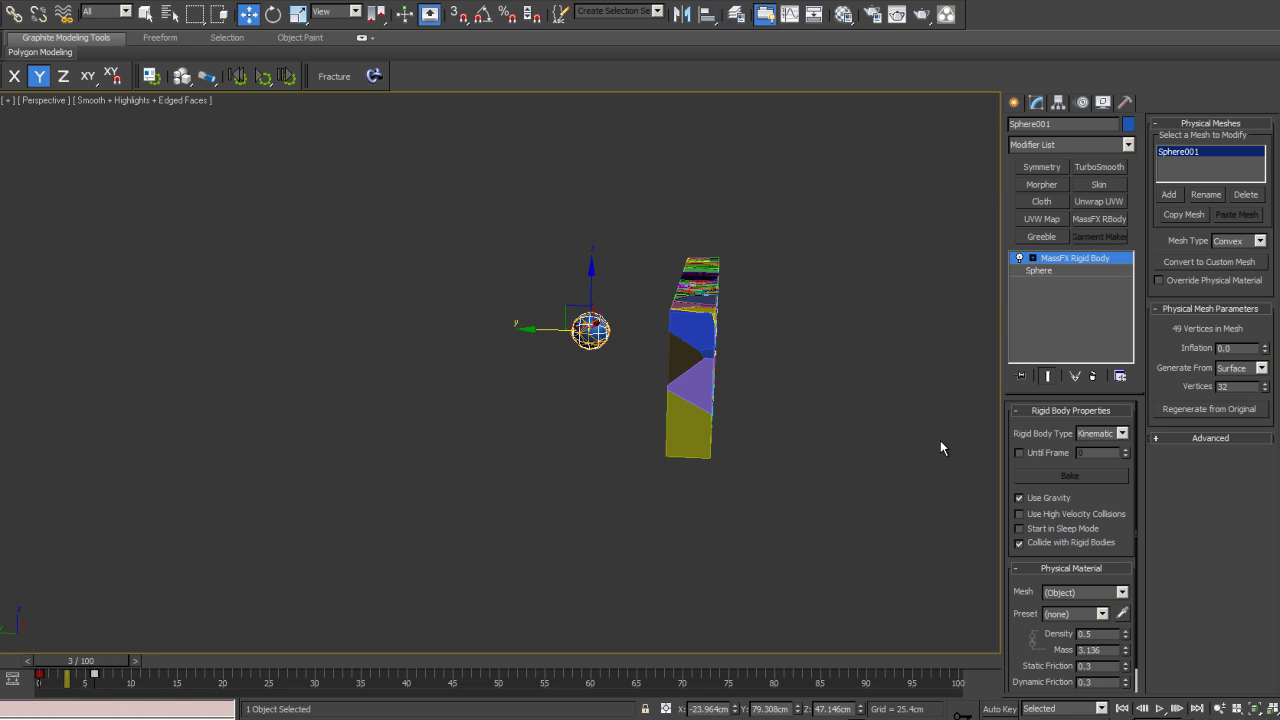
left_click_drag(1089, 451, 1044, 453)
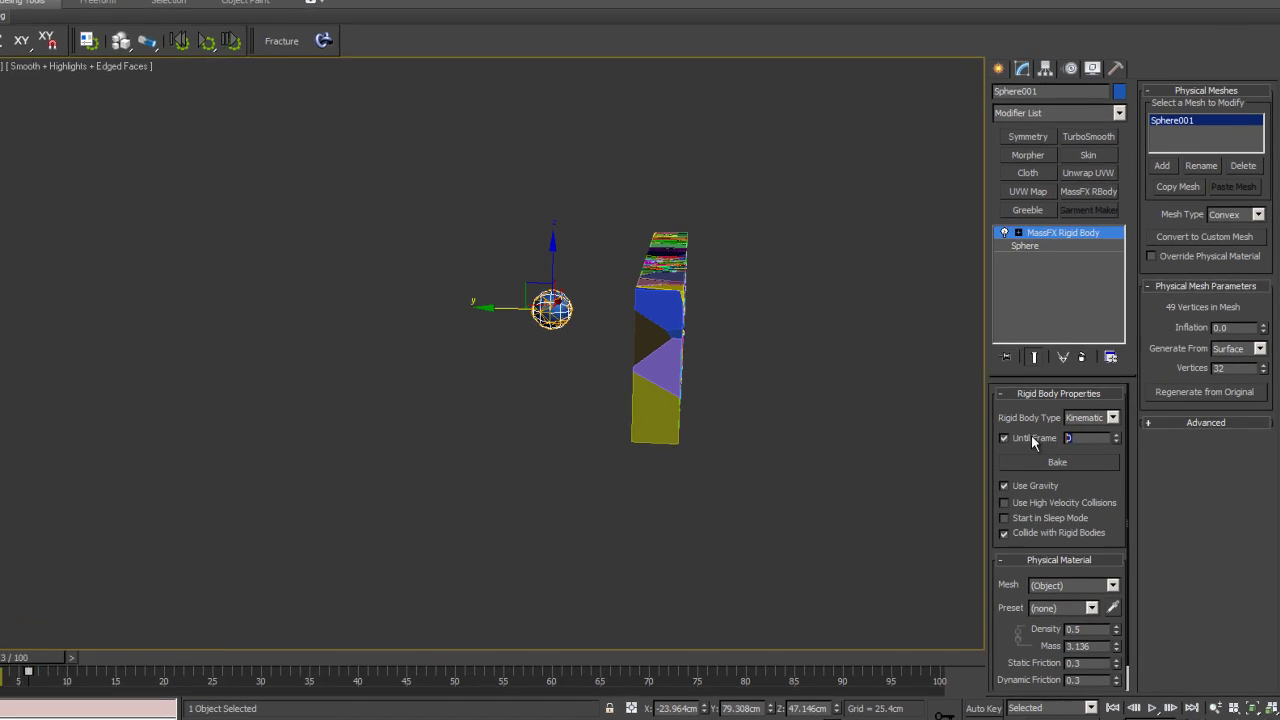
type("3")
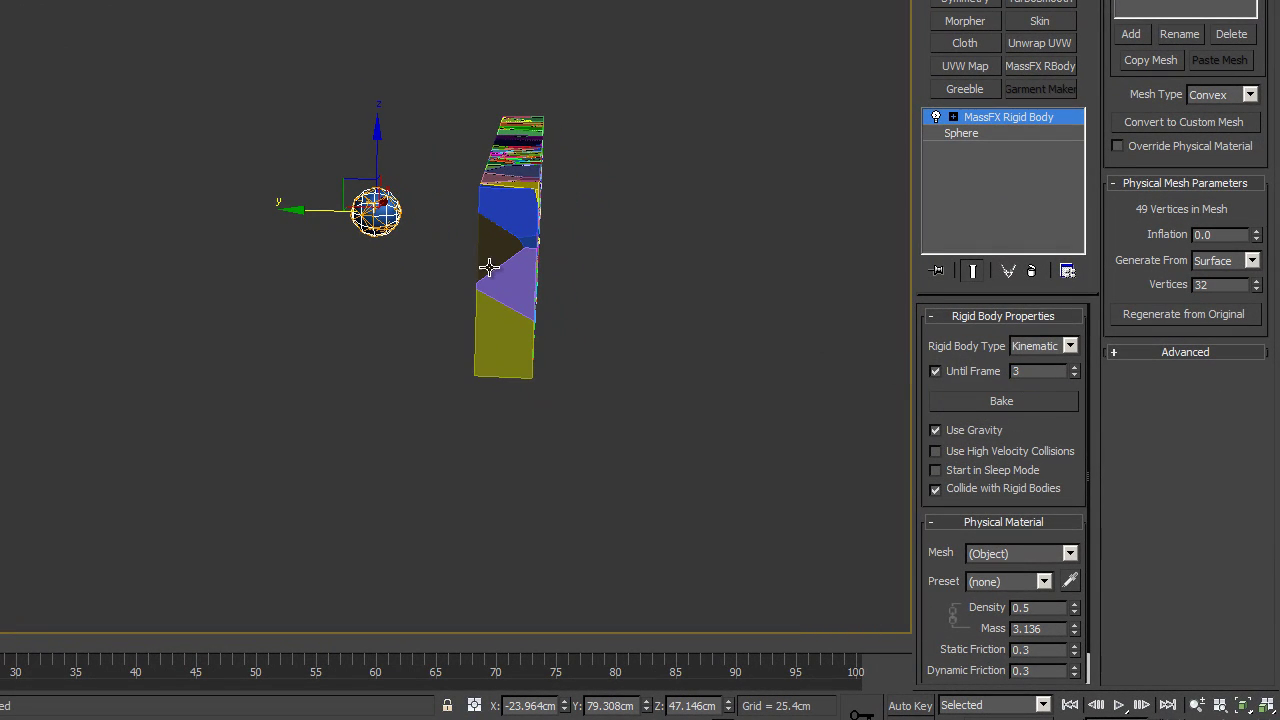
Step: Assign the Steel physical material preset to the sphere
middle_click_drag(489, 266, 479, 300, "alt")
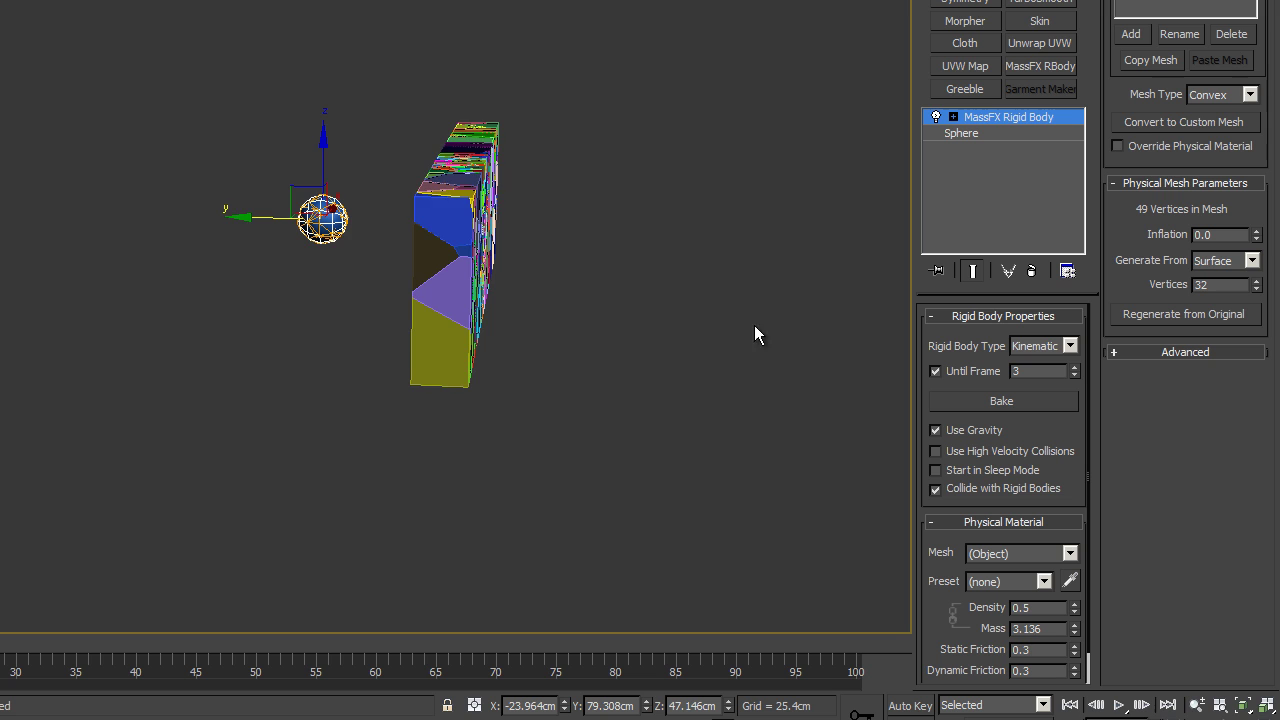
middle_click_drag(754, 326, 537, 326, "alt")
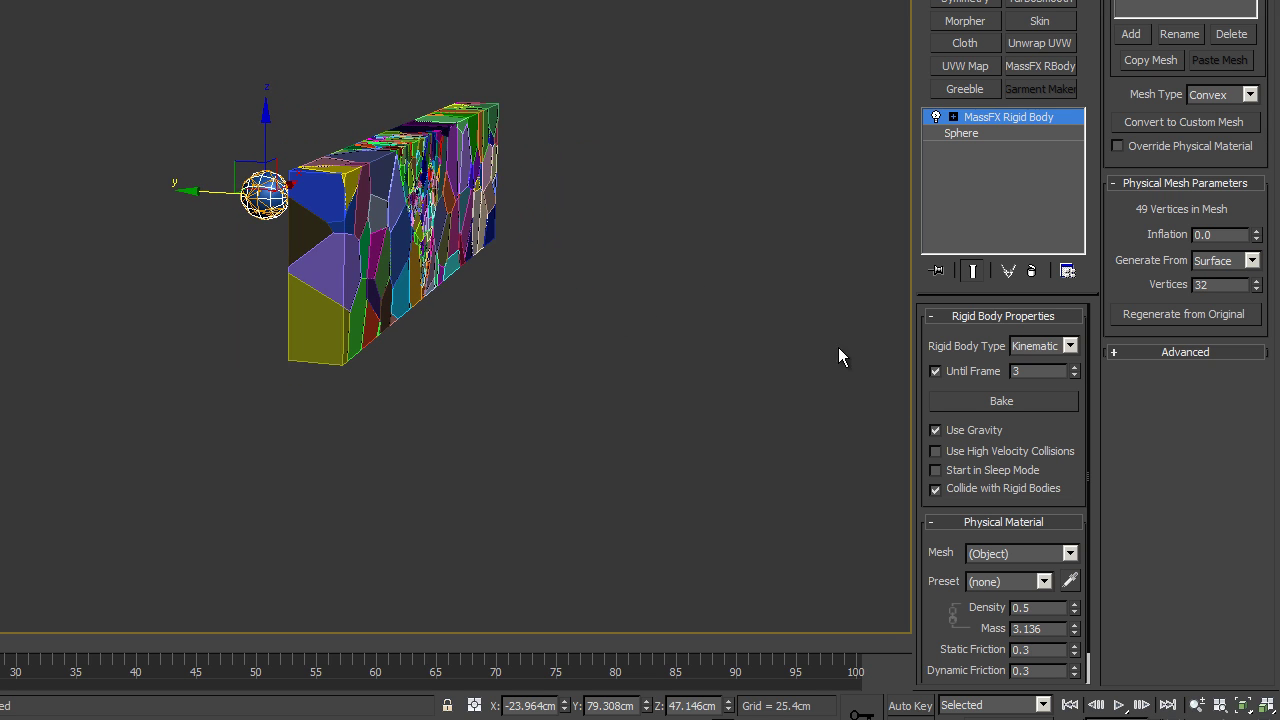
left_click(1043, 586)
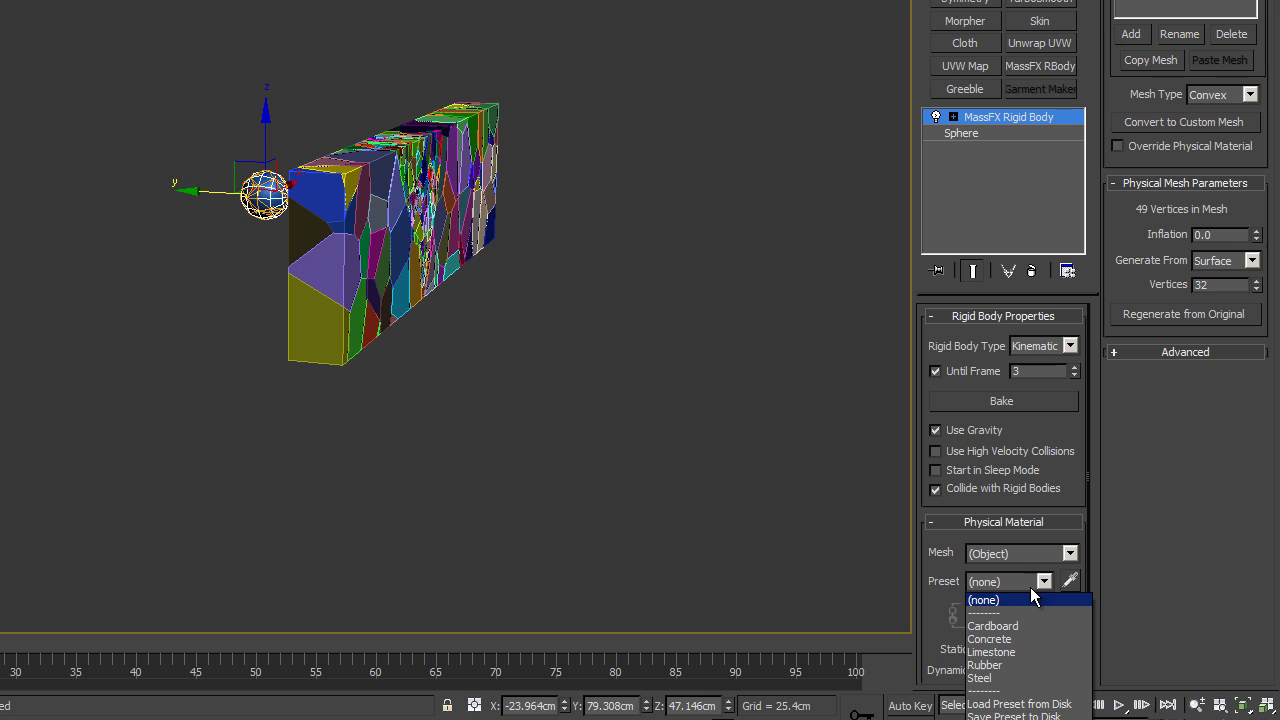
left_click(985, 679)
Step: Return to frame 0, run the MassFX simulation, stop it and examine how the sphere and wall fragments scatter
middle_click_drag(305, 218, 201, 218, "alt")
middle_click_drag(270, 266, 231, 266, "alt")
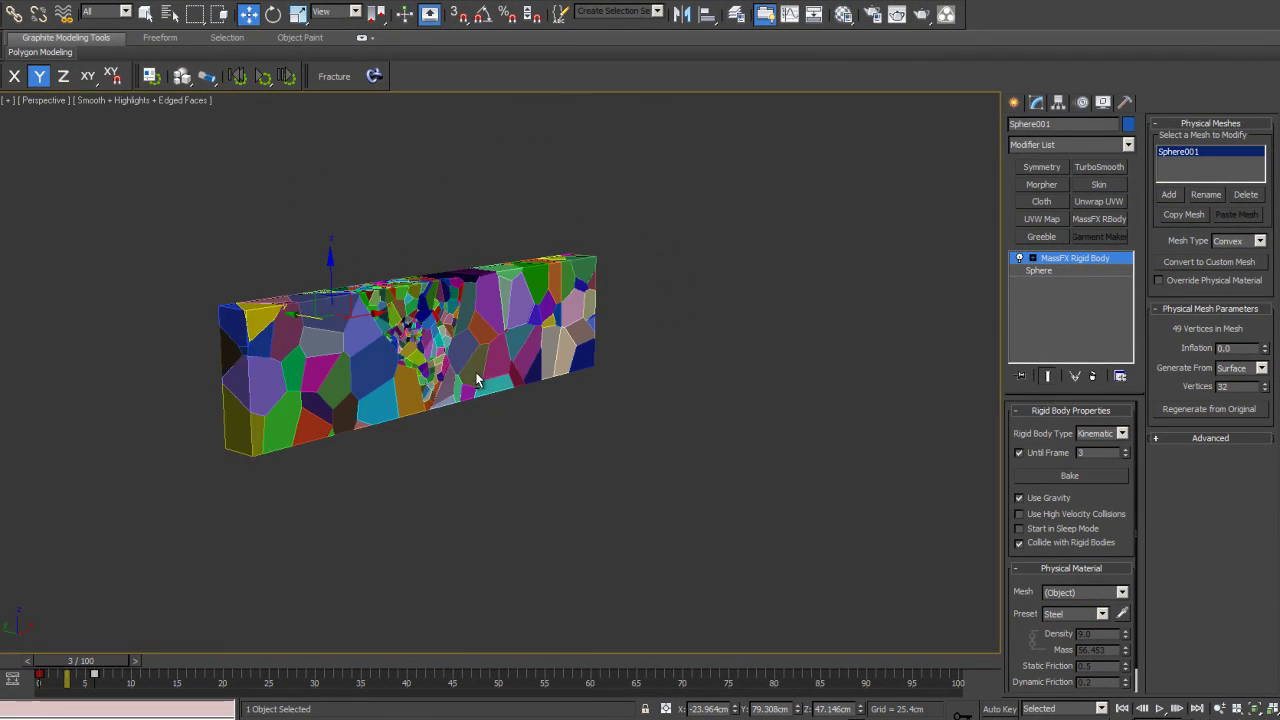
middle_click_drag(476, 379, 483, 370, "alt")
left_click_drag(104, 663, 80, 663)
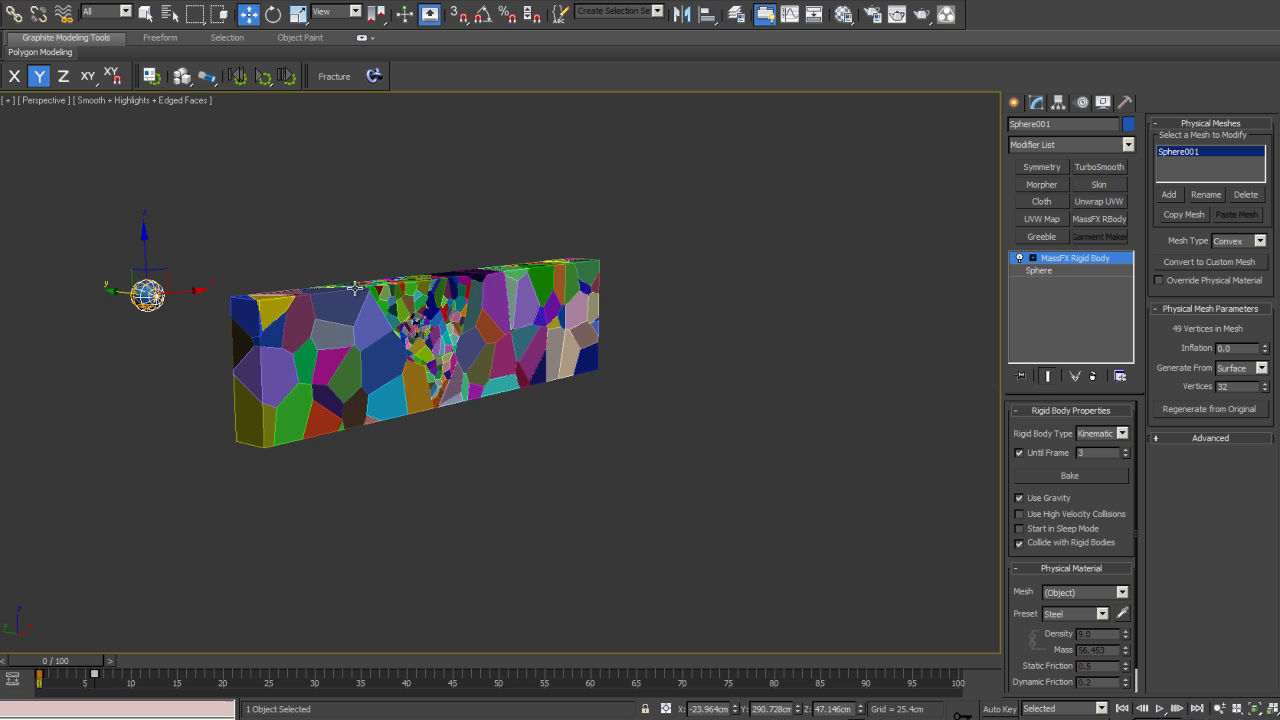
middle_click_drag(348, 283, 369, 300, "alt")
scroll(343, 302, "down", 1)
left_click(261, 78)
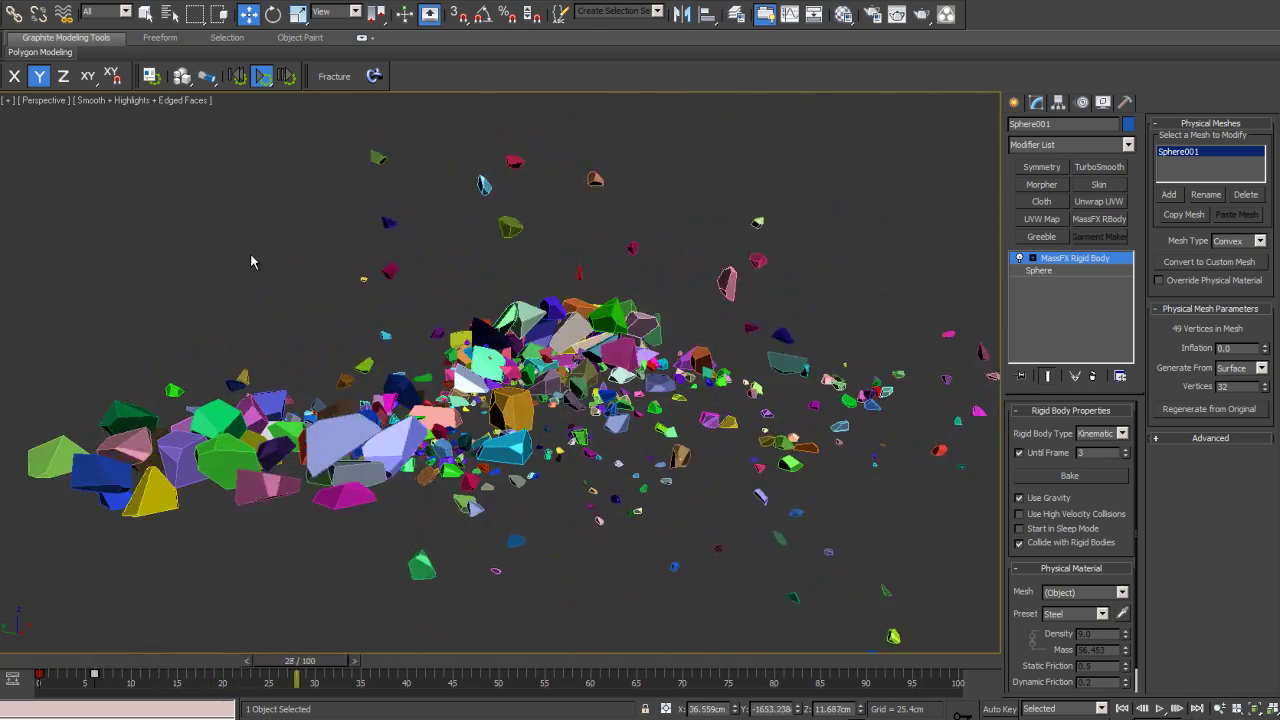
left_click(262, 78)
scroll(638, 324, "down", 6)
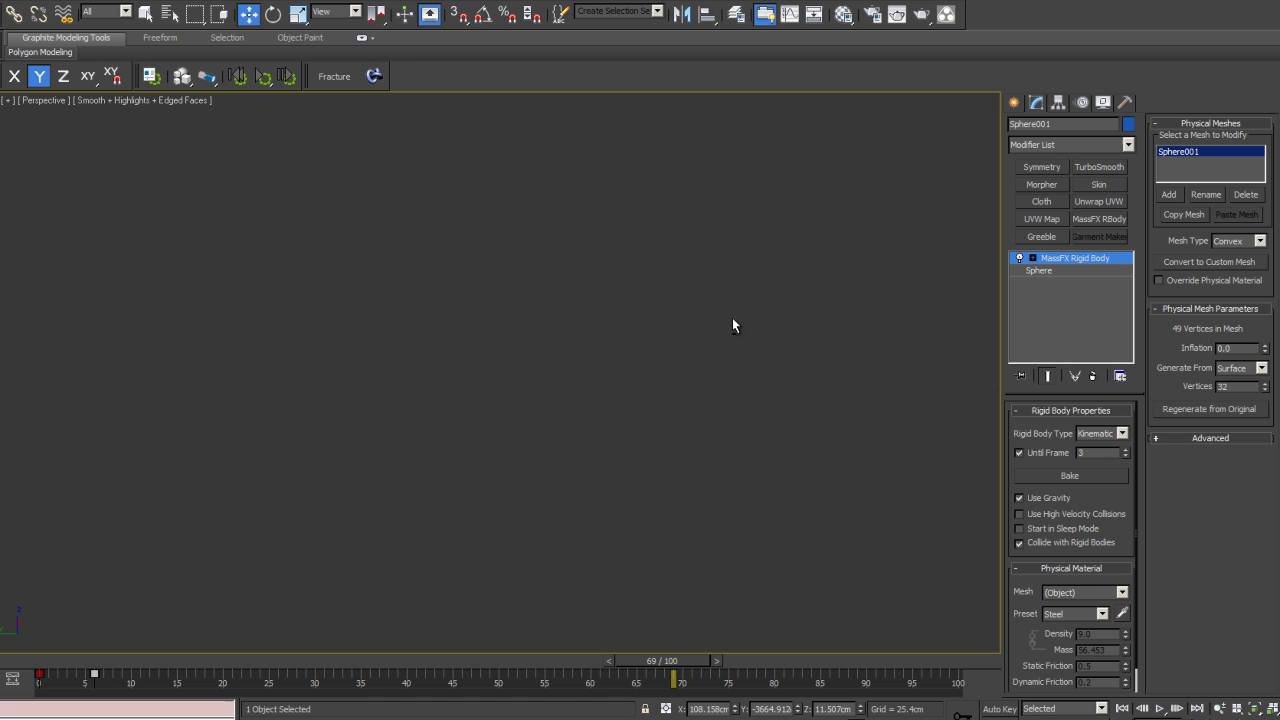
key("z")
scroll(625, 330, "down", 10)
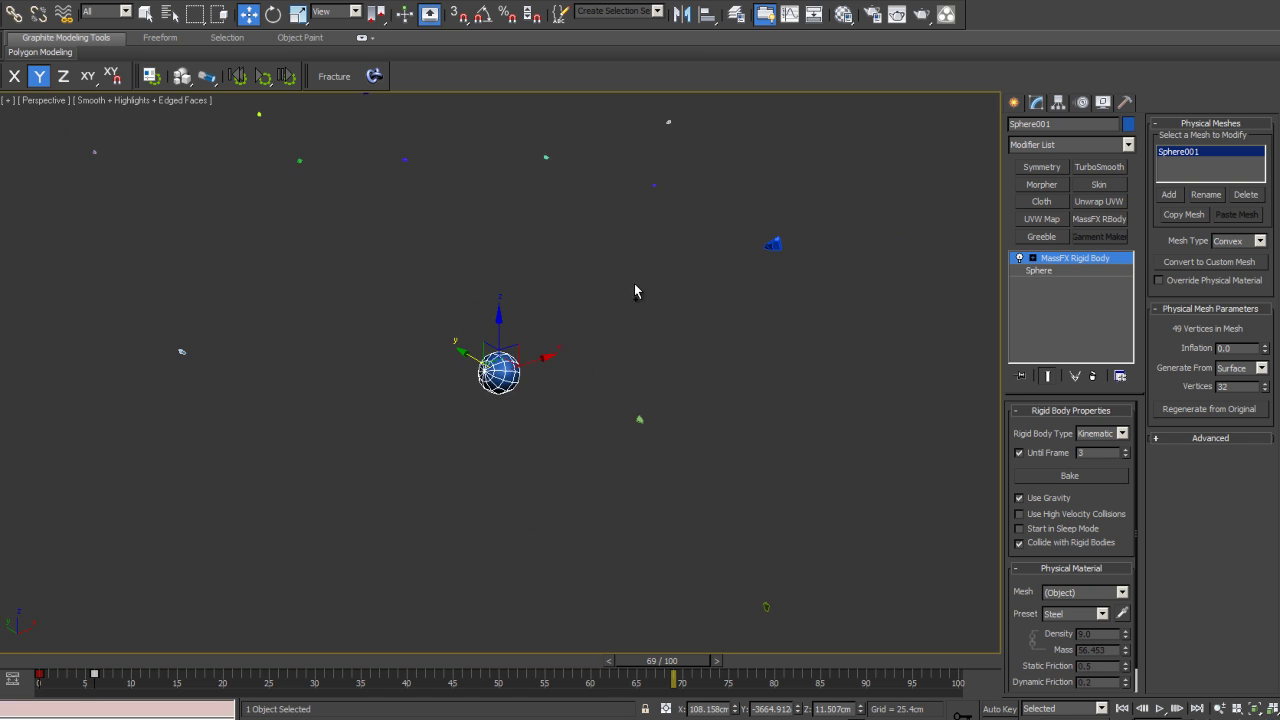
scroll(531, 480, "down", 5)
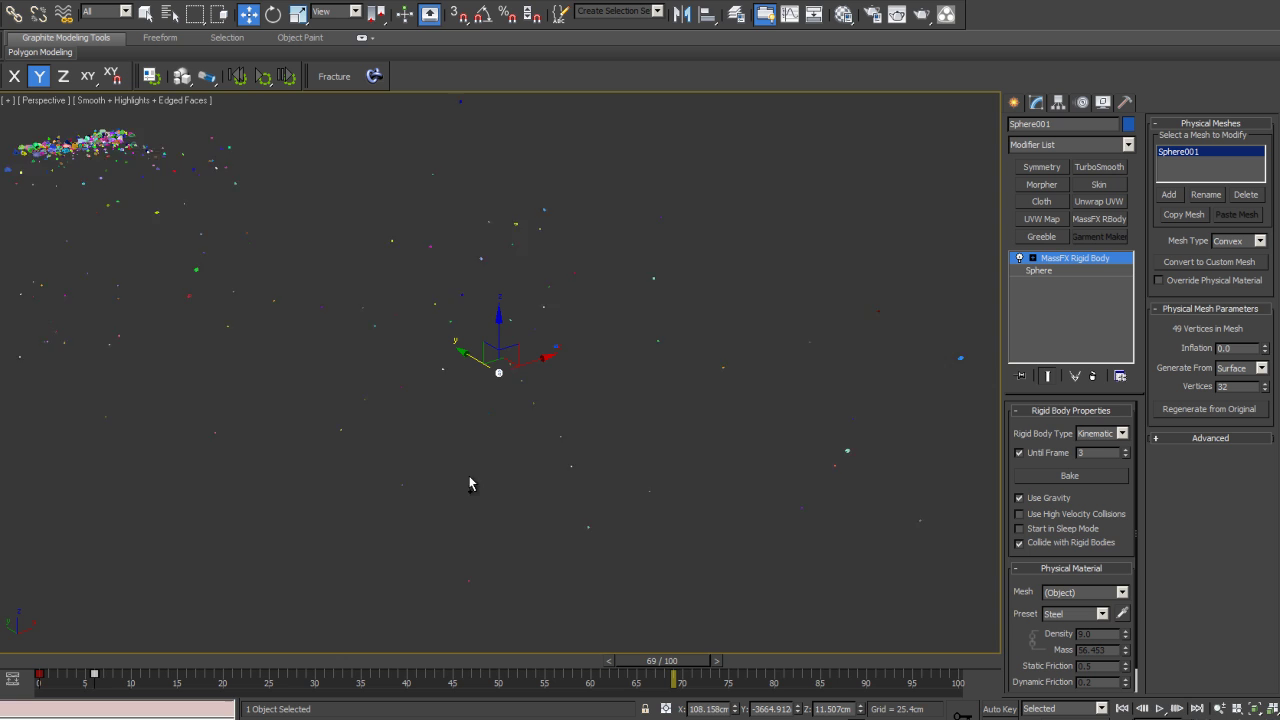
Step: Return to frame 0, frame the intact wall, reselect the sphere and run the simulation through to frame 100
left_click_drag(232, 660, 29, 608)
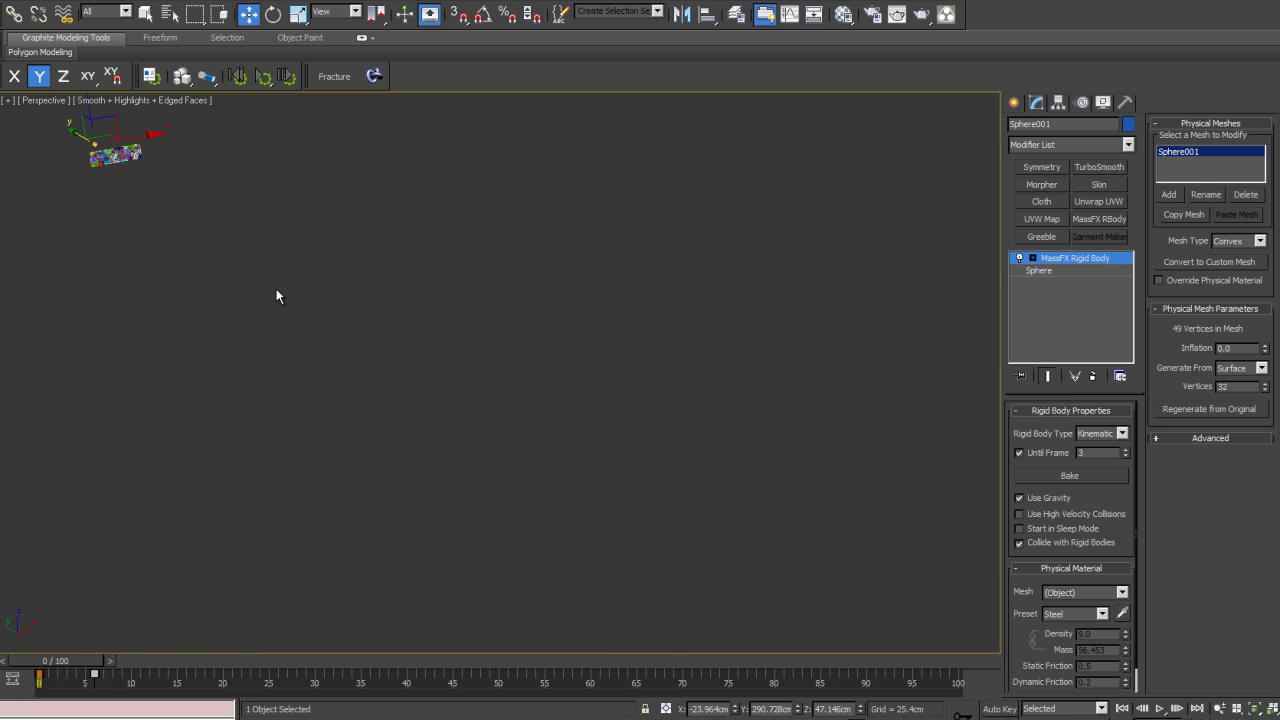
middle_click_drag(277, 292, 306, 299)
key("ctrl+a")
key("z")
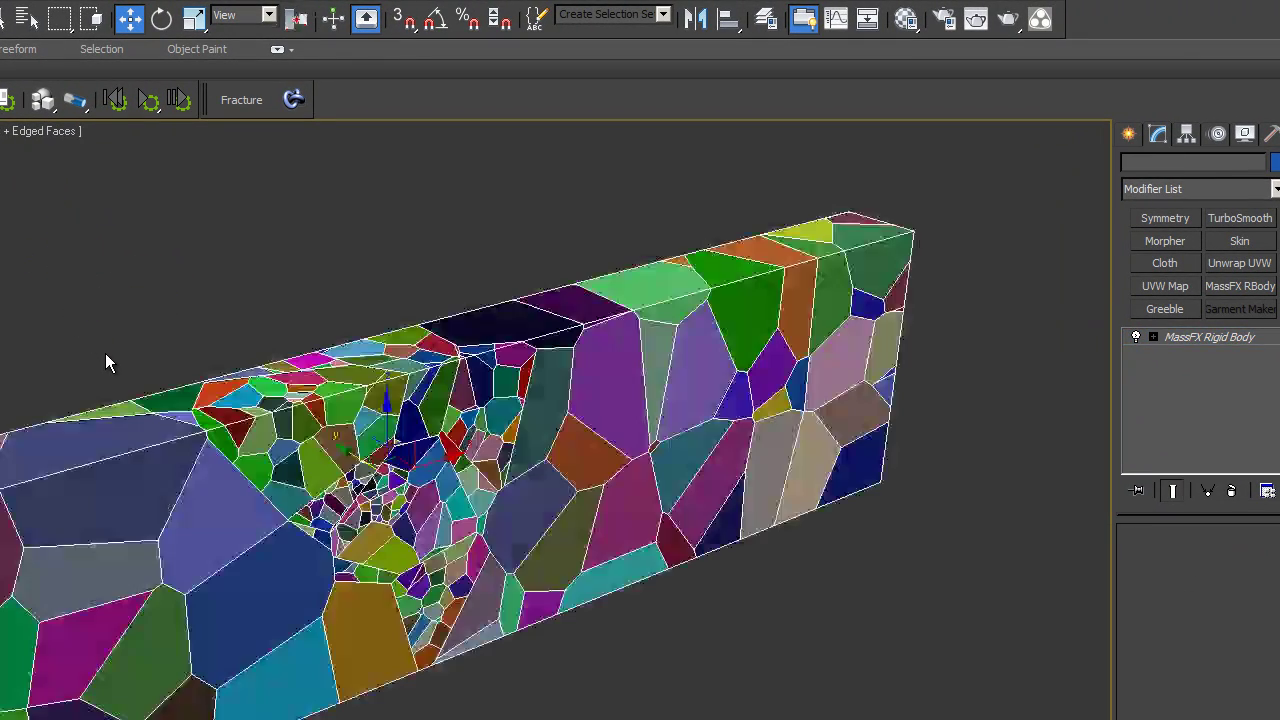
scroll(214, 426, "down", 5)
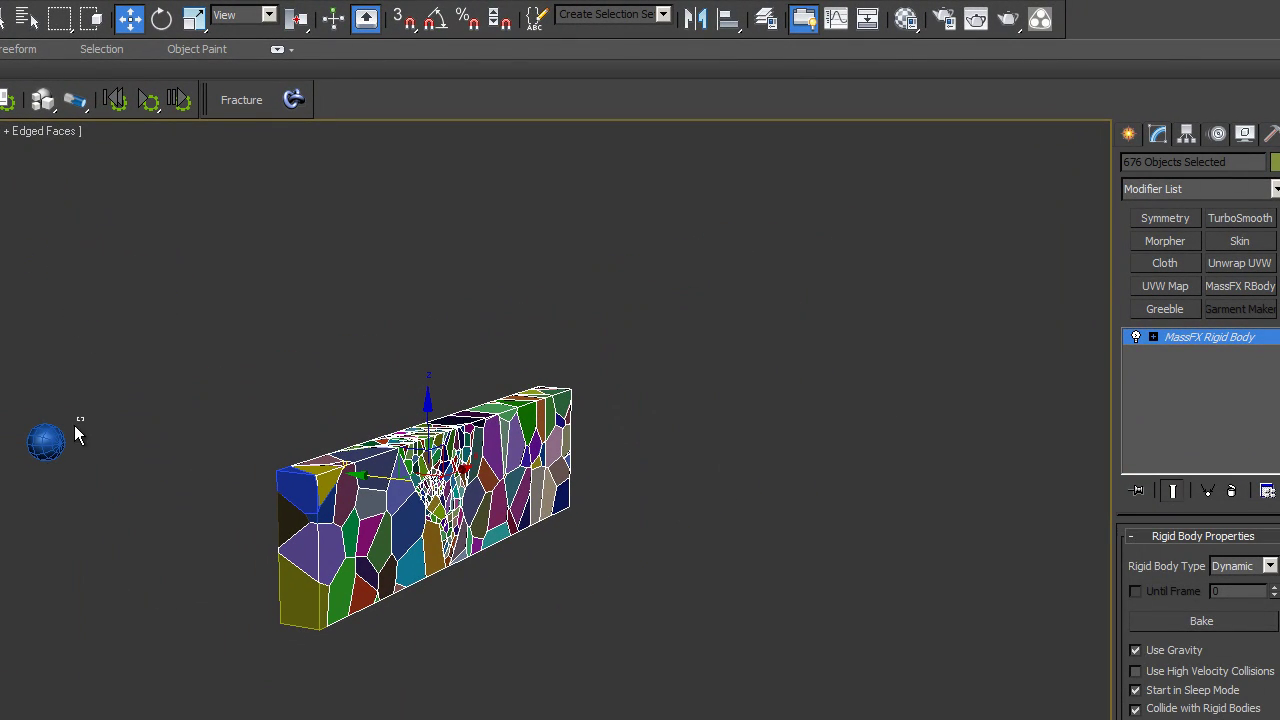
left_click(50, 438)
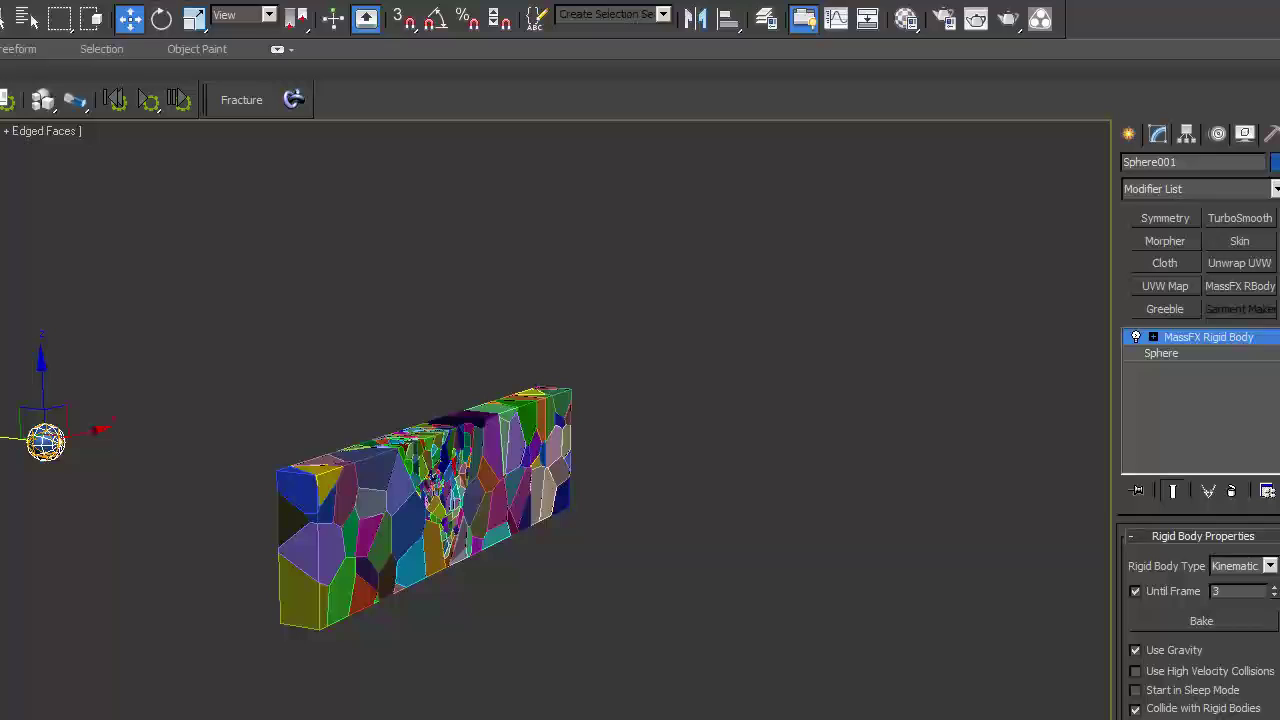
left_click(147, 100)
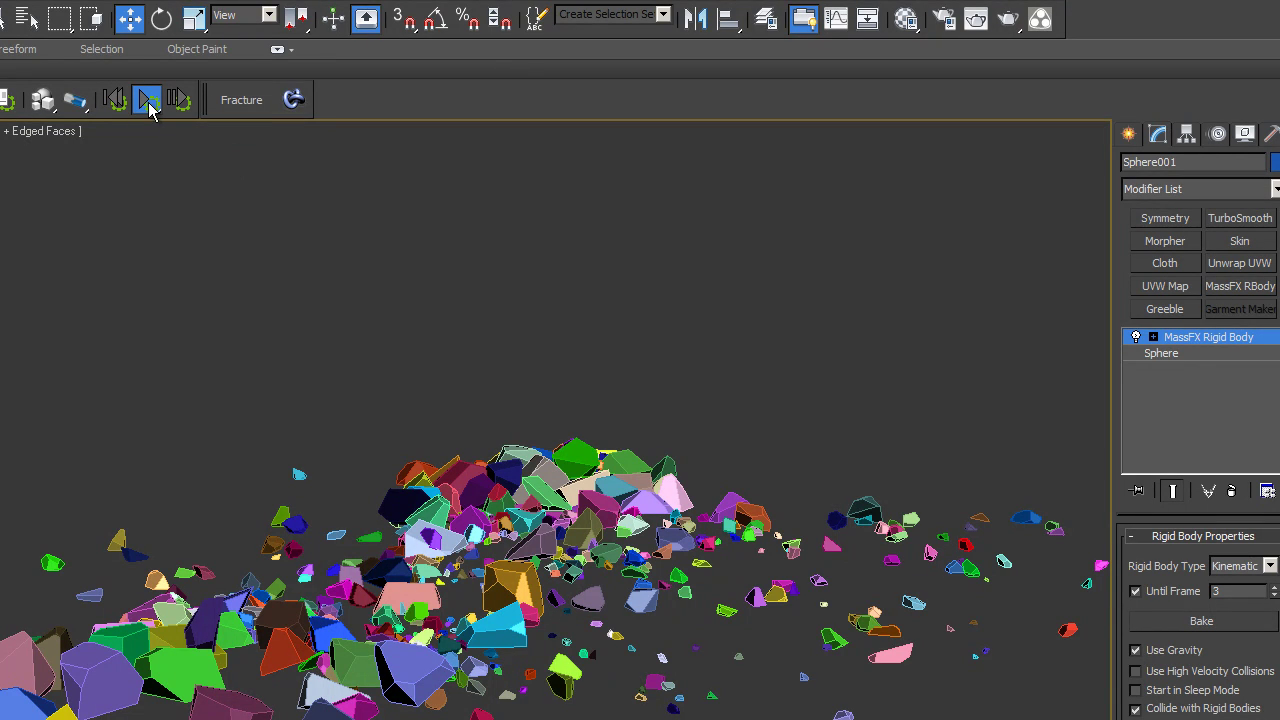
Step: Bake all rigid bodies to keyframes from the MassFX Tools dialog and close the dialog
left_click(7, 101)
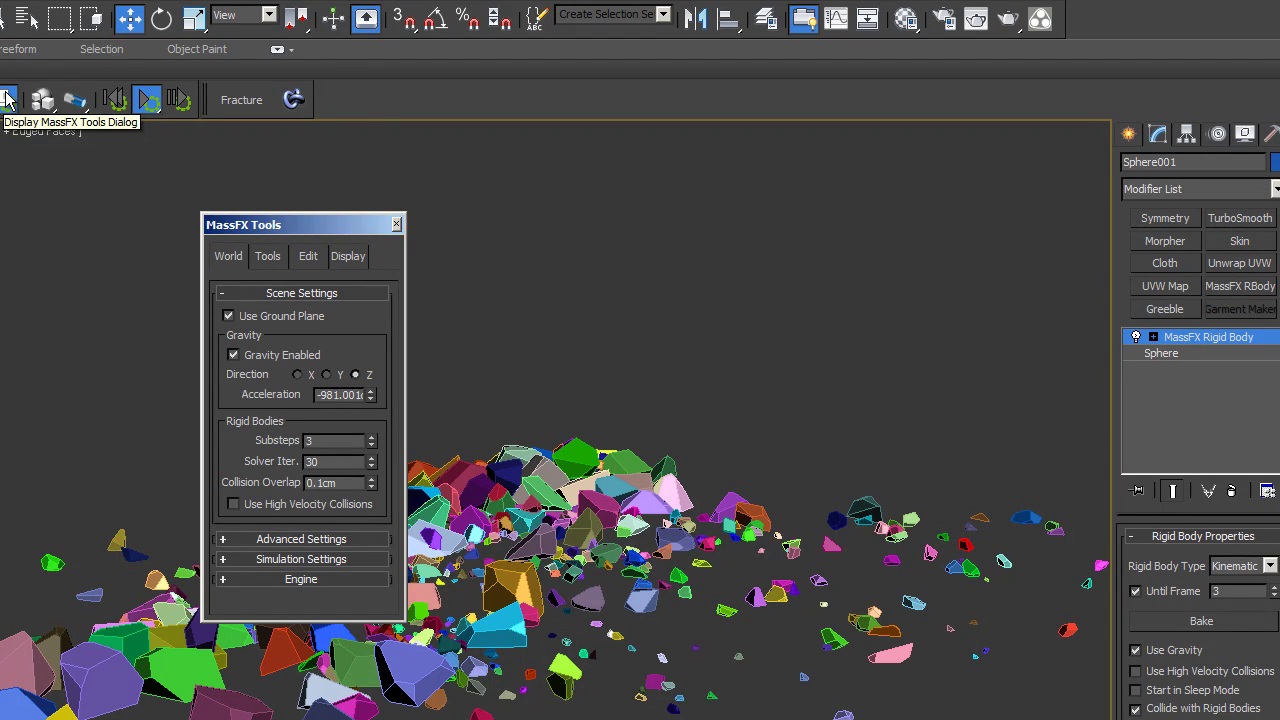
left_click(308, 258)
left_click(350, 258)
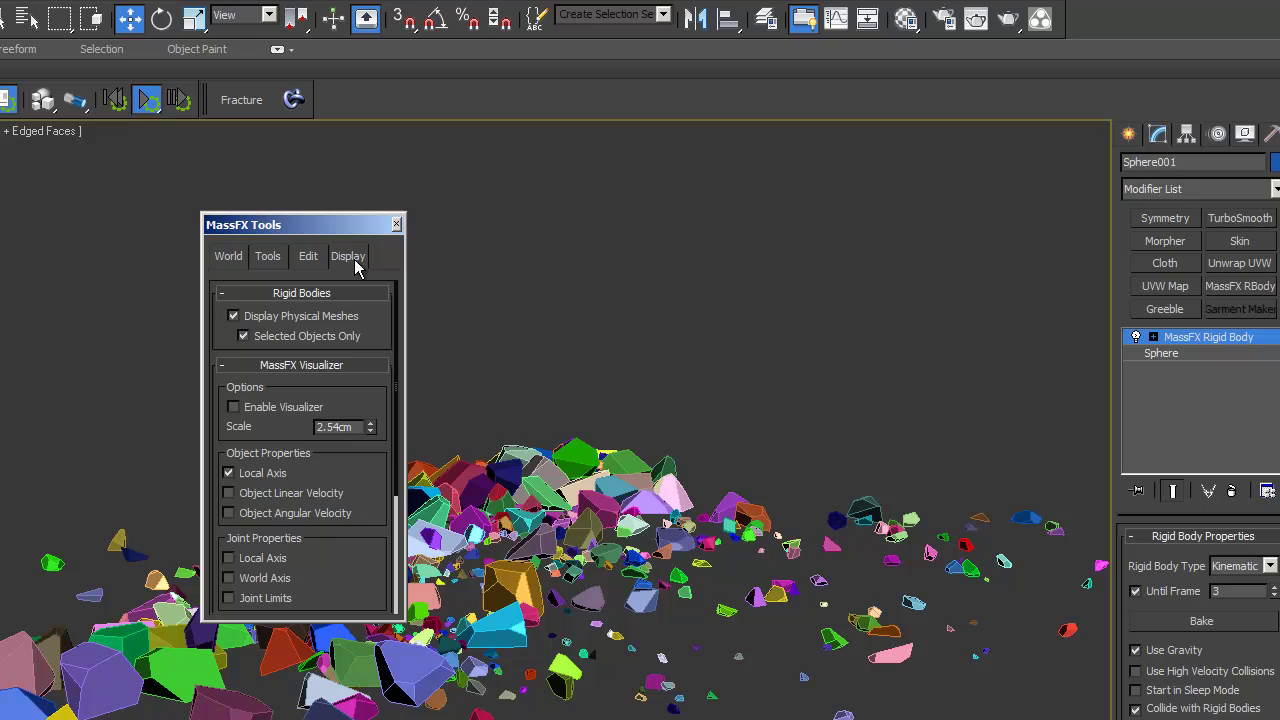
left_click(271, 258)
left_click_drag(335, 233, 138, 164)
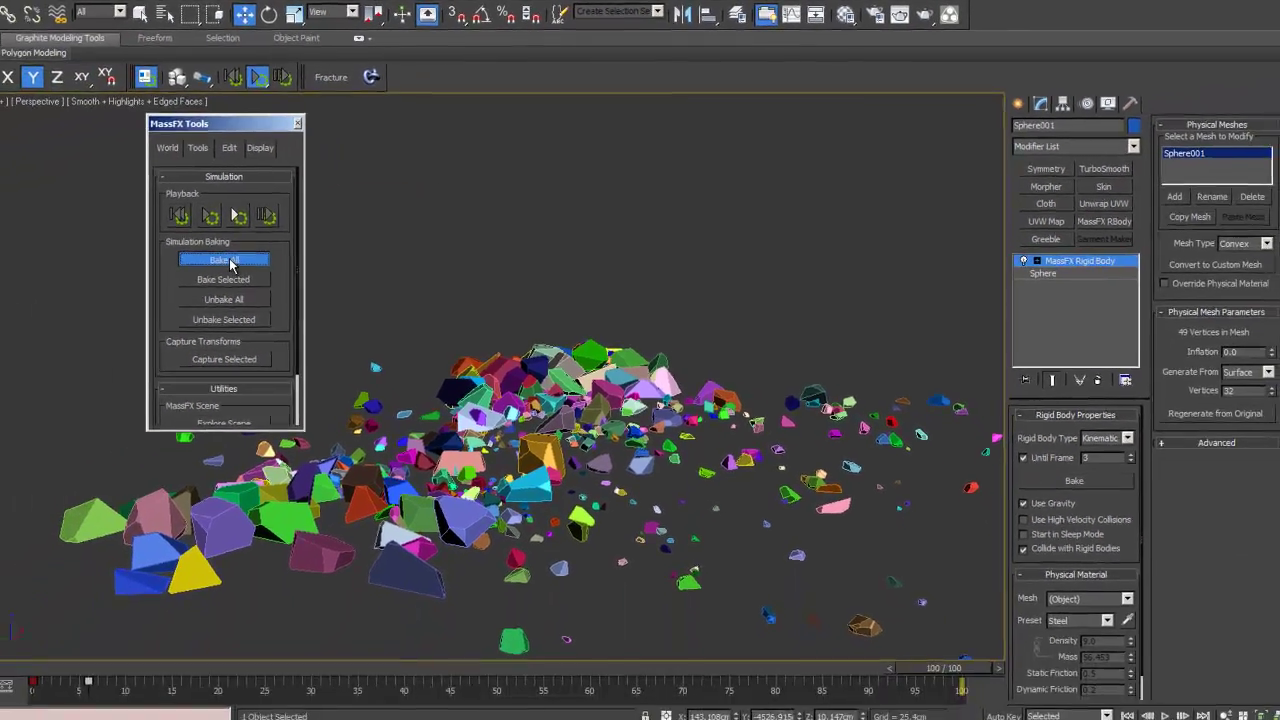
left_click(225, 260)
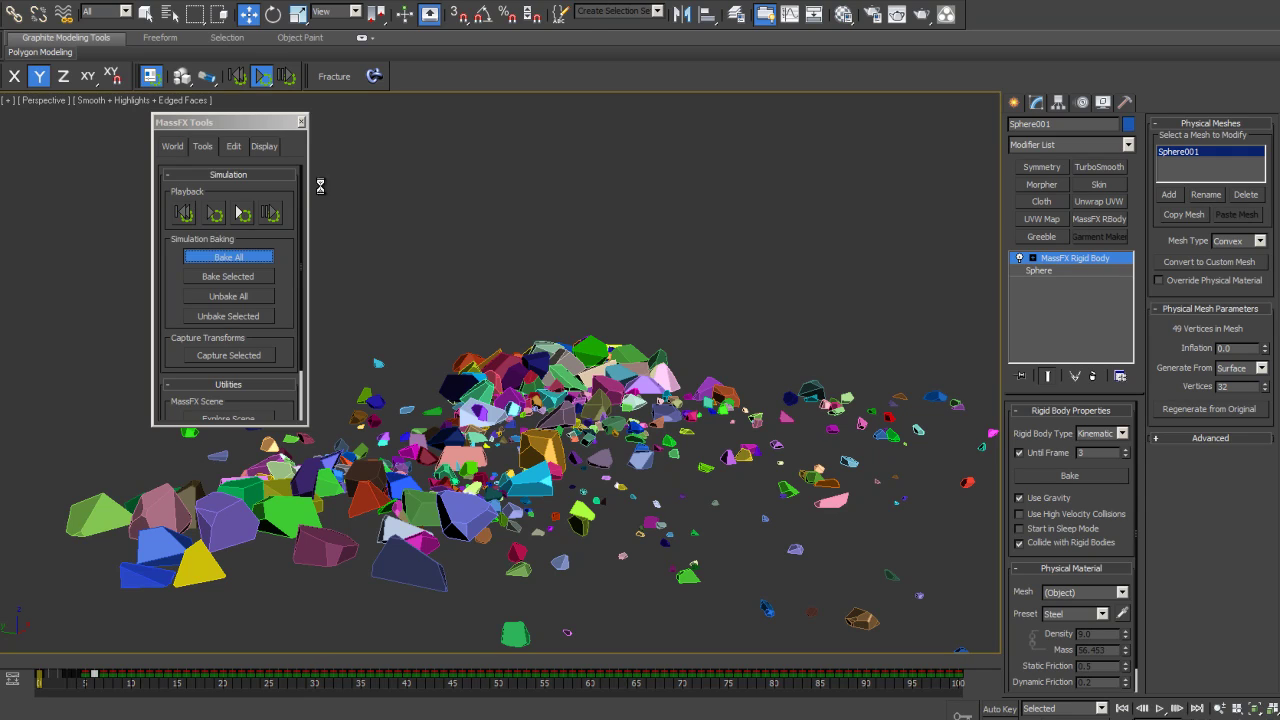
left_click(302, 123)
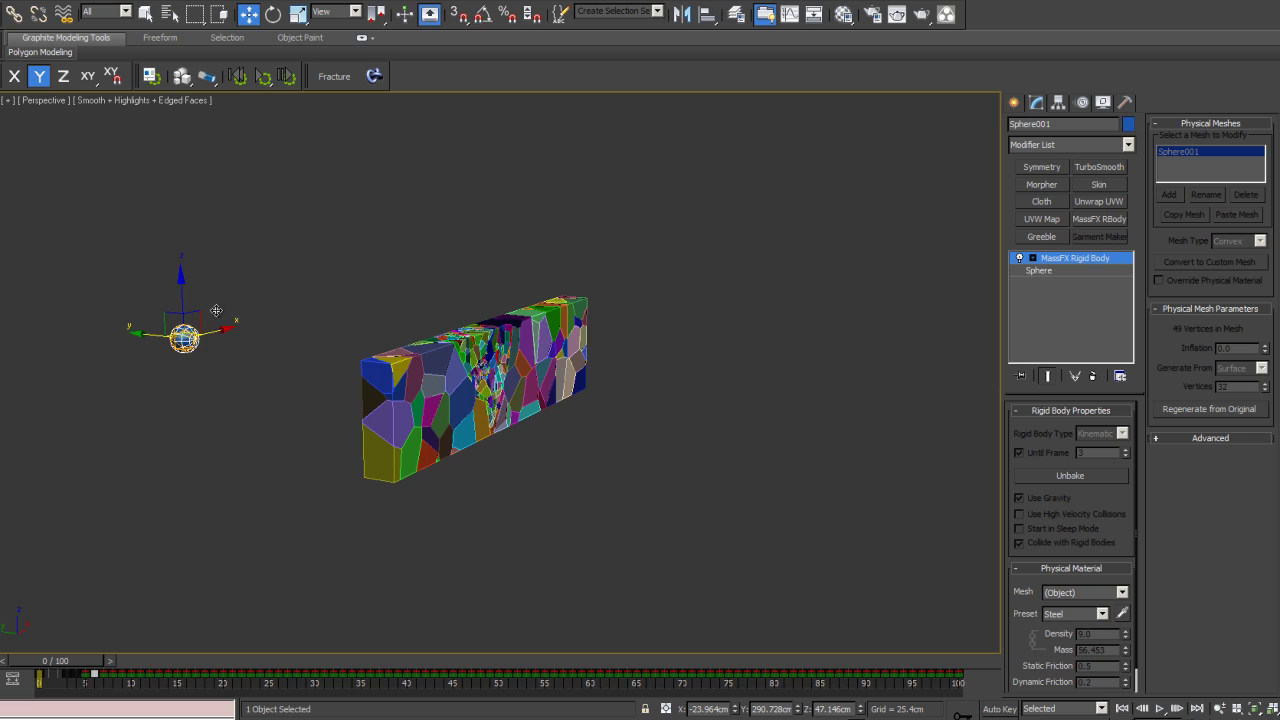
Step: Remove the MassFX Rigid Body modifier from the sphere and from all the wall fragments
left_click(1093, 376)
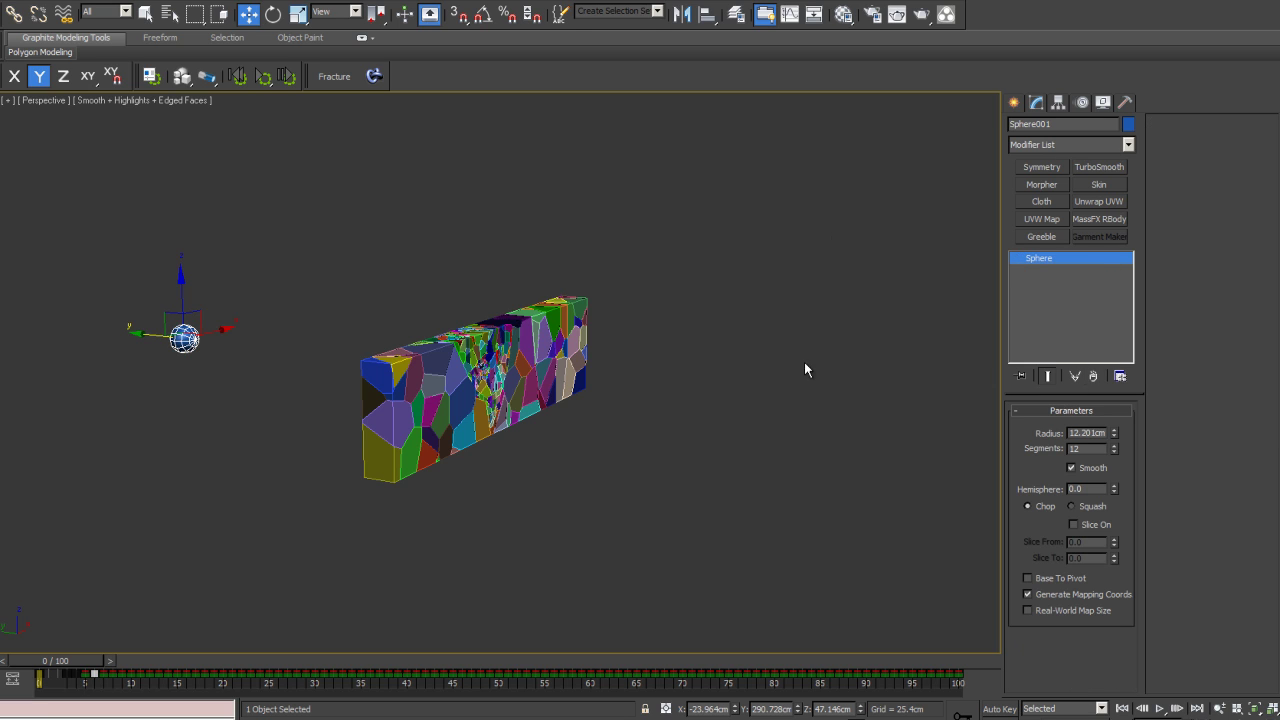
left_click_drag(681, 231, 276, 517)
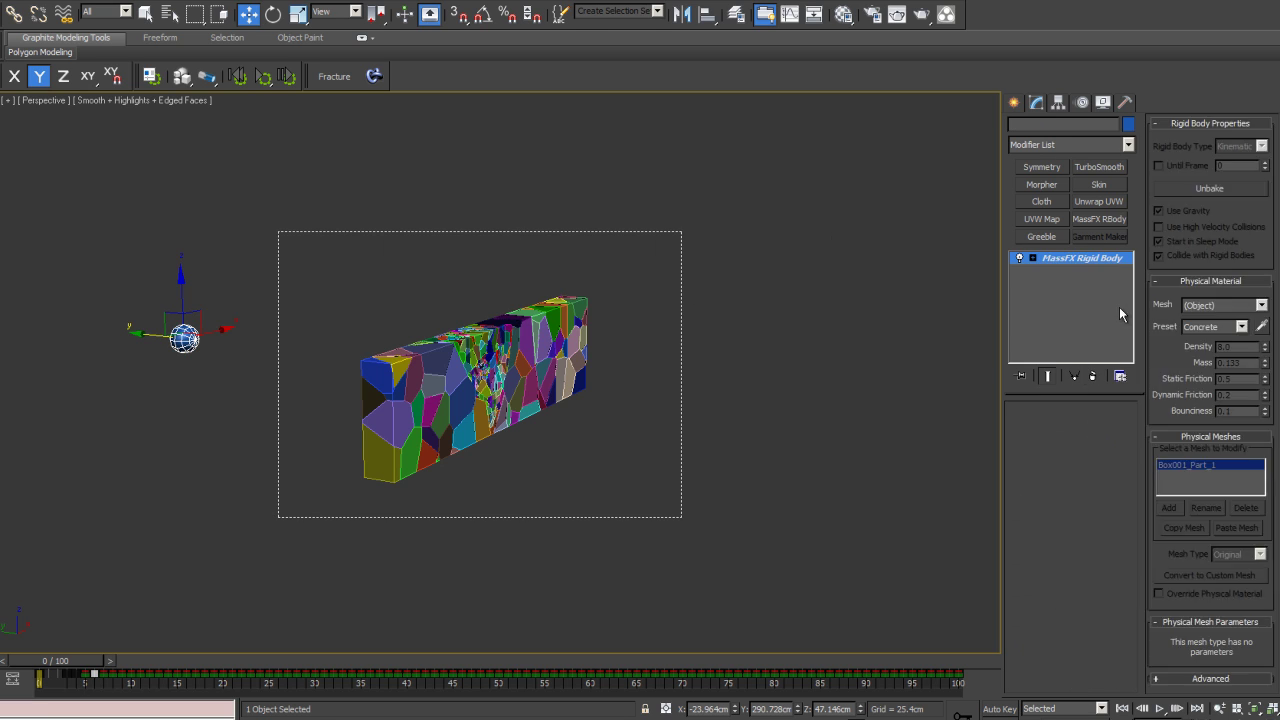
left_click(1094, 377)
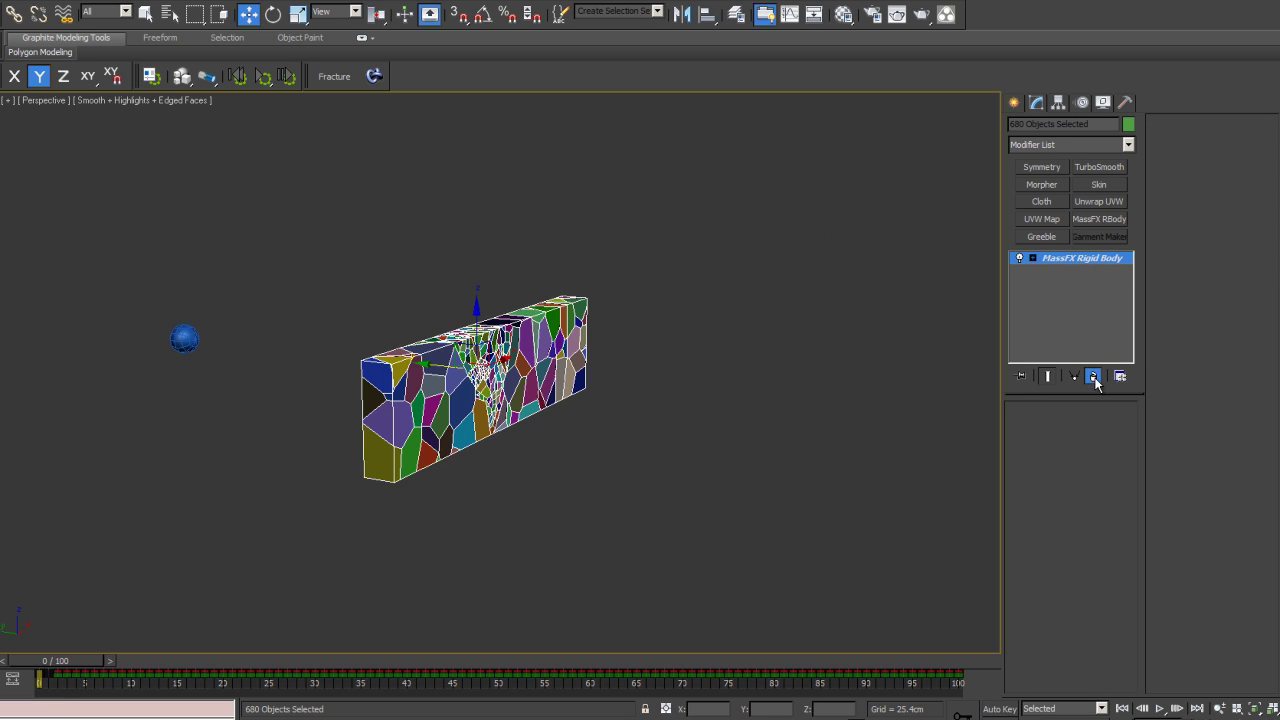
Step: Check the baked motion, select the sphere and all wall fragments, and assign the grey 01 - Default material to the whole selection
left_click(574, 261)
left_click_drag(62, 670, 50, 609)
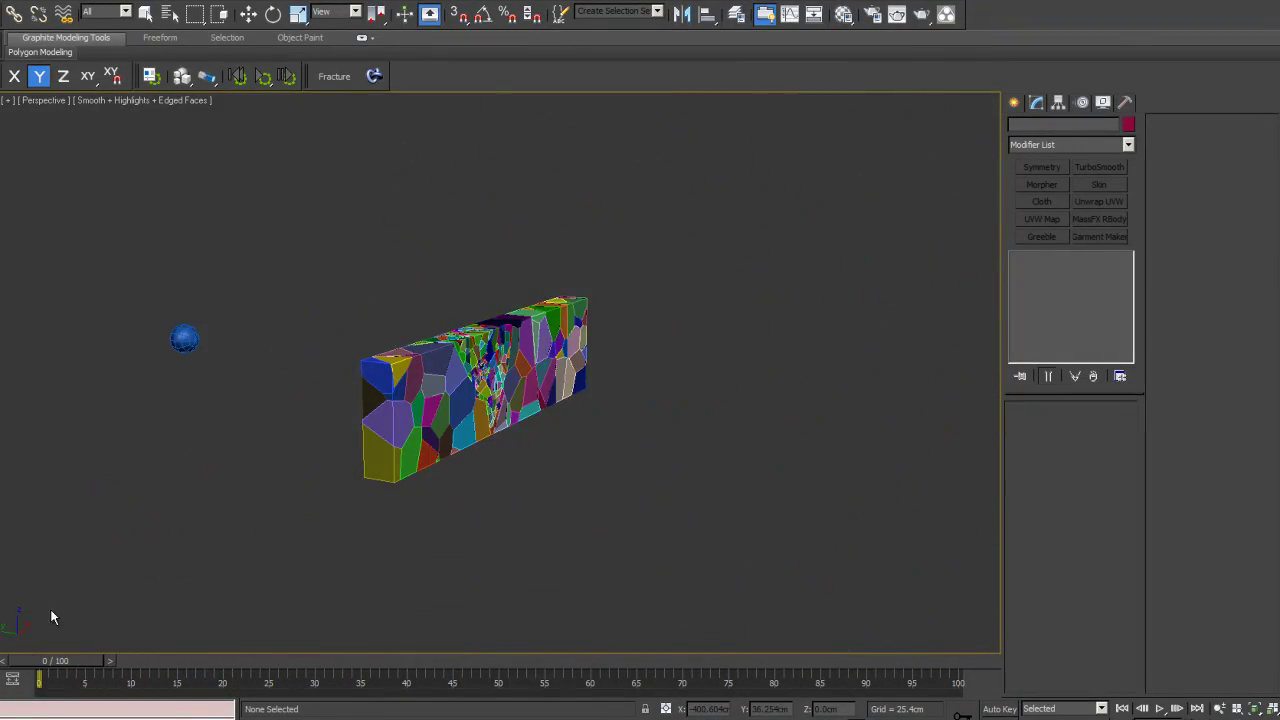
key("w")
key("m")
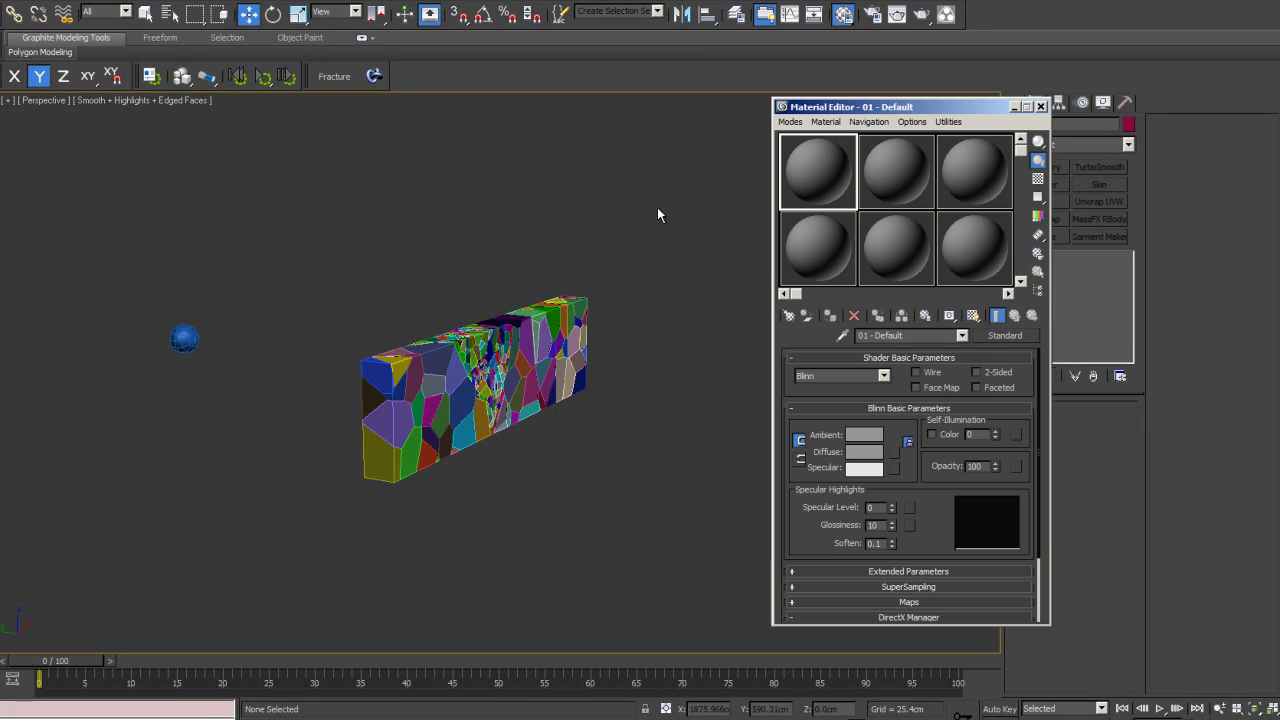
left_click_drag(682, 202, 122, 562)
left_click_drag(779, 196, 580, 360)
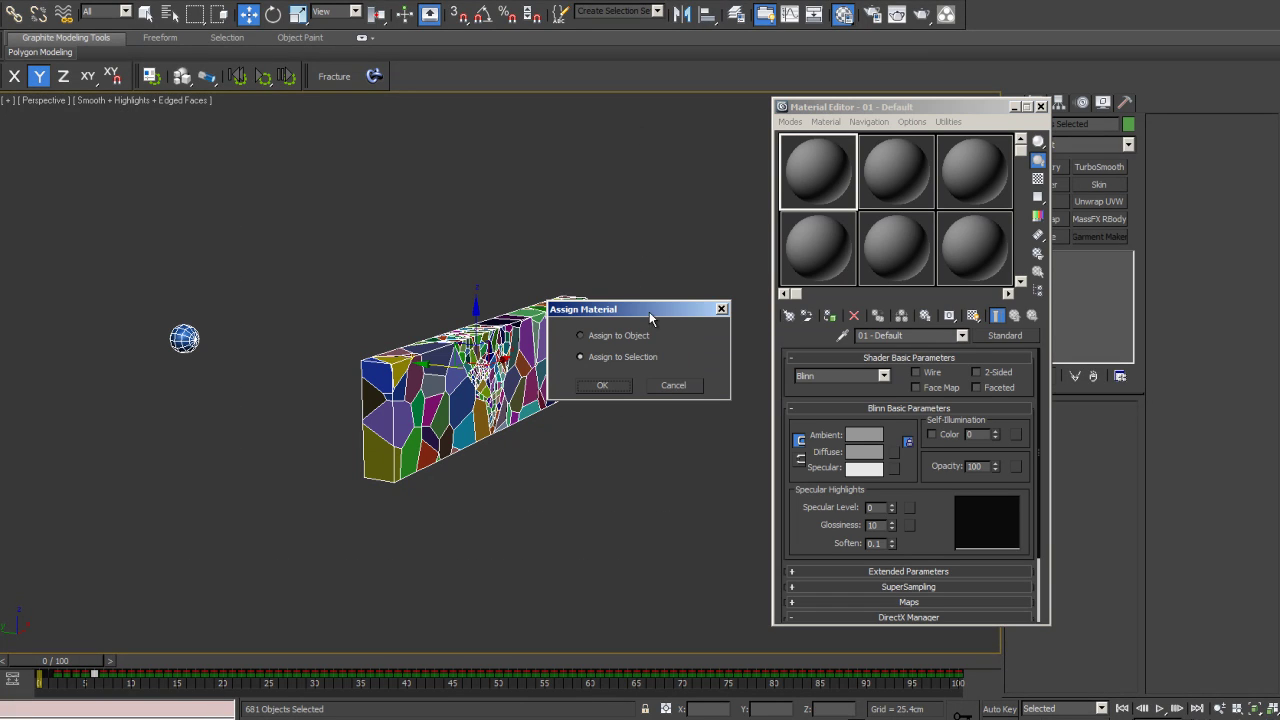
left_click(598, 382)
Step: Set the diffuse colour of the 02 - Default material to blue with RGB 23, 92, 234
left_click(887, 177)
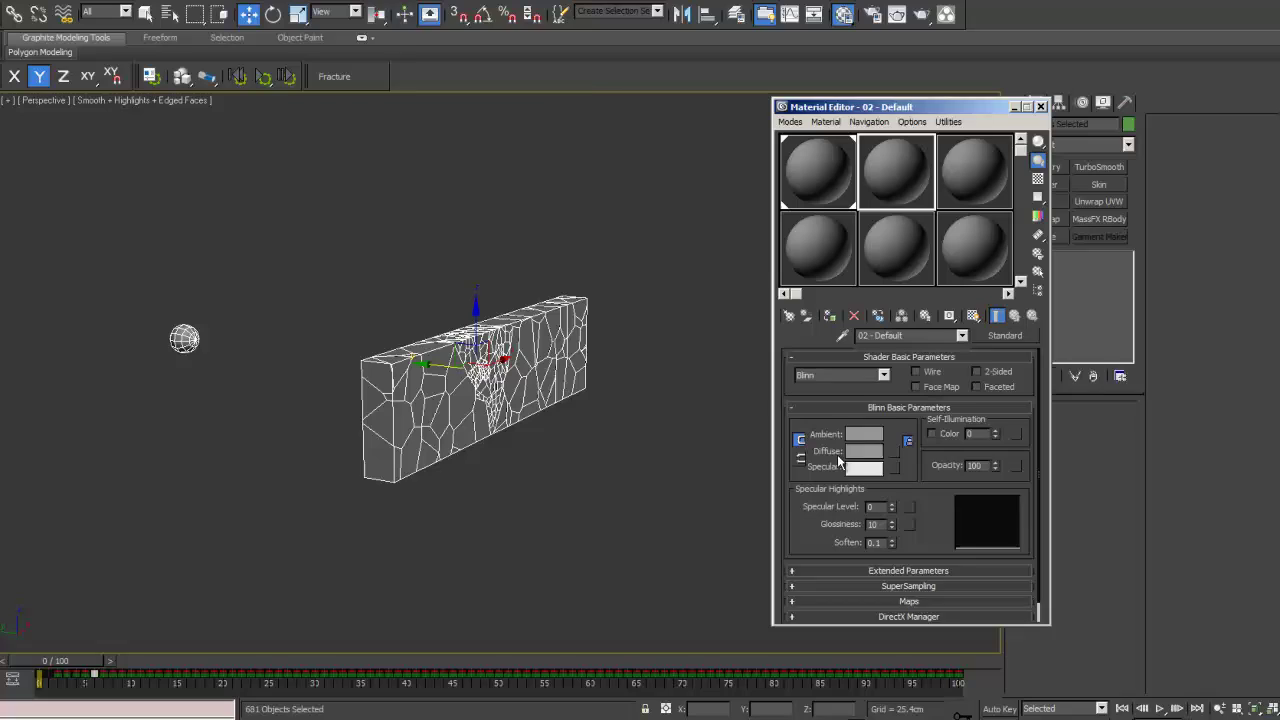
left_click(858, 452)
left_click(376, 72)
left_click(438, 72)
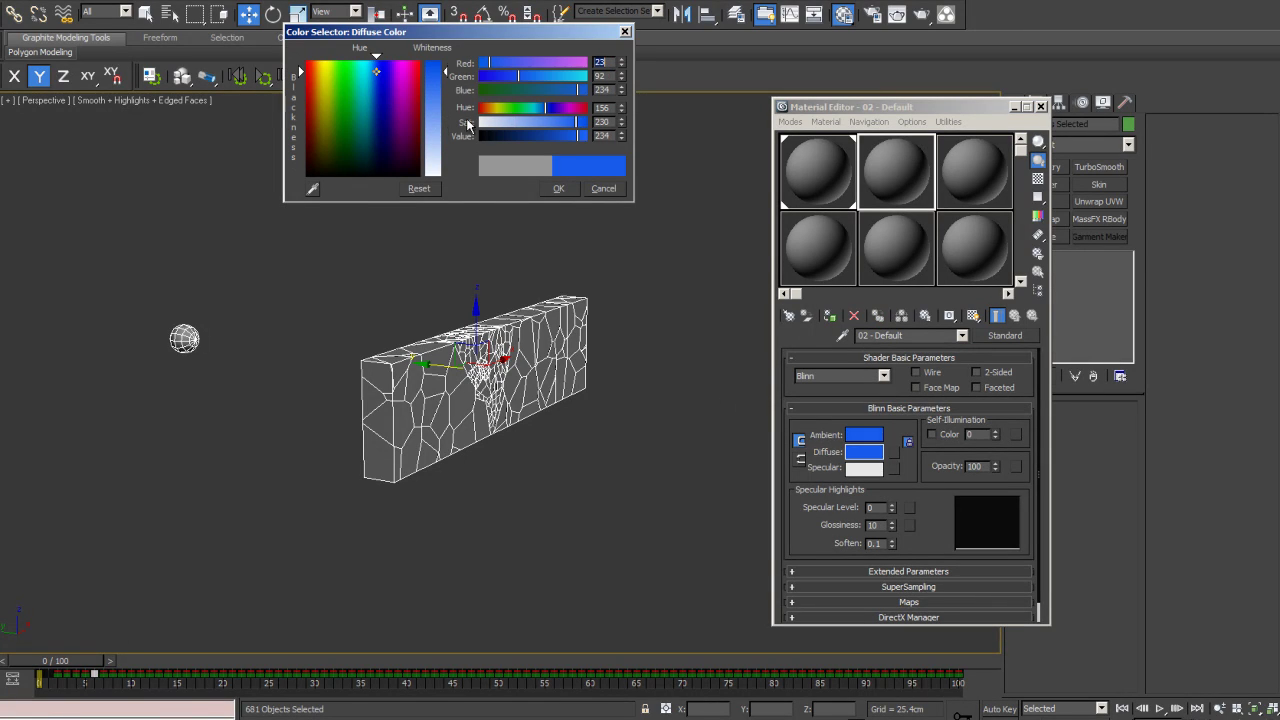
left_click(559, 189)
Step: Assign the blue 02 - Default material to the sphere only and close the Material Editor
left_click_drag(886, 180, 185, 340)
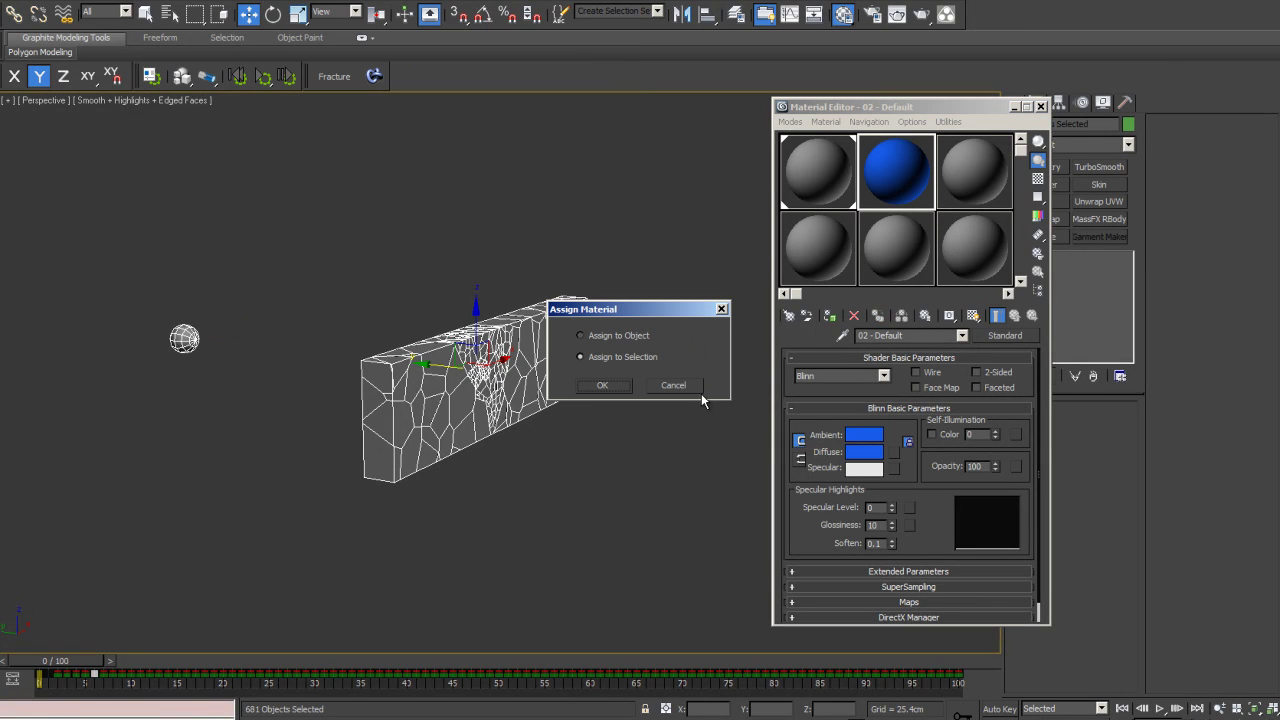
left_click(673, 385)
left_click(184, 340)
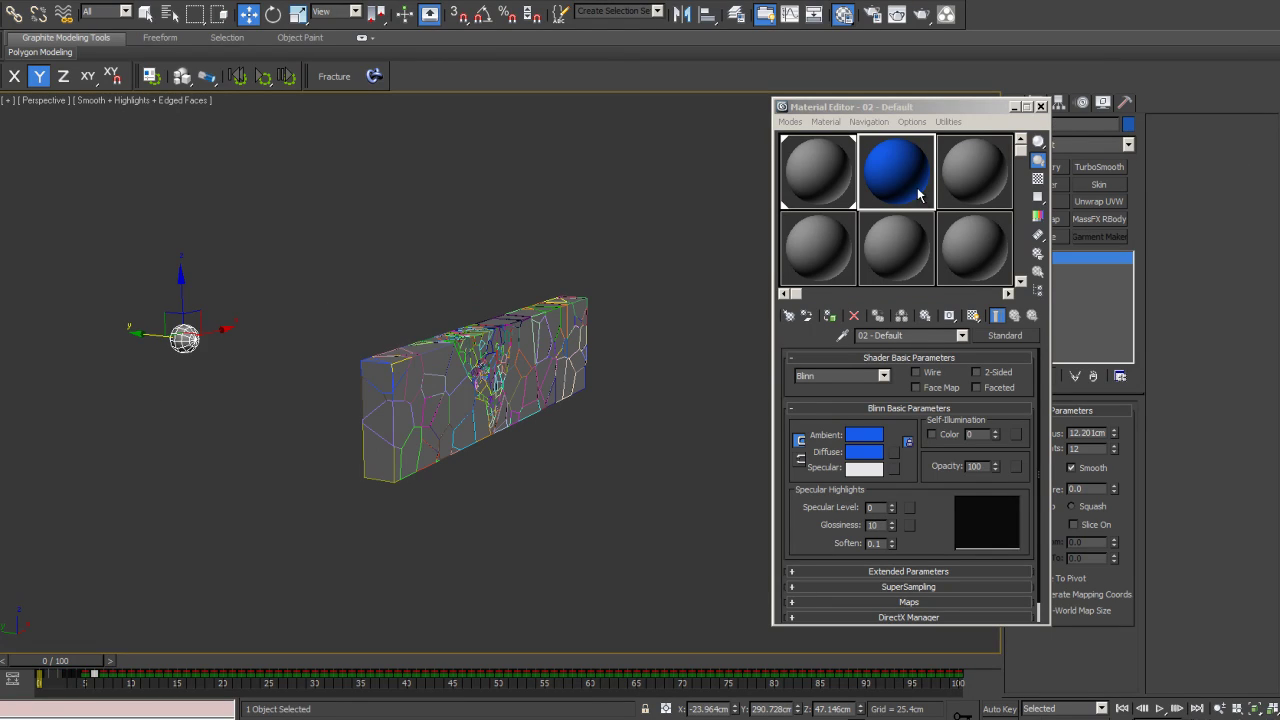
left_click_drag(917, 187, 192, 341)
left_click(1040, 106)
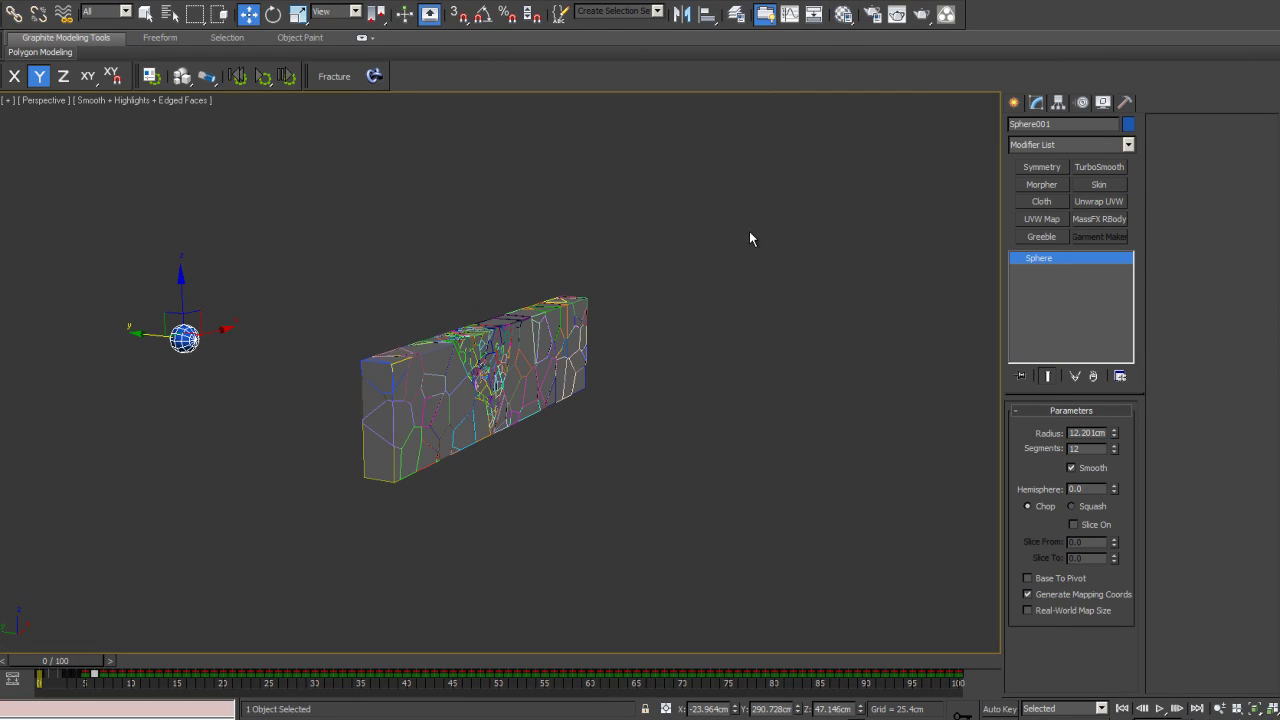
Step: Scrub the baked animation to frame 30 with edged faces hidden and examine the scattered debris centred on a wall fragment
left_click_drag(87, 661, 349, 649)
key("w")
middle_click_drag(520, 340, 489, 403, "alt")
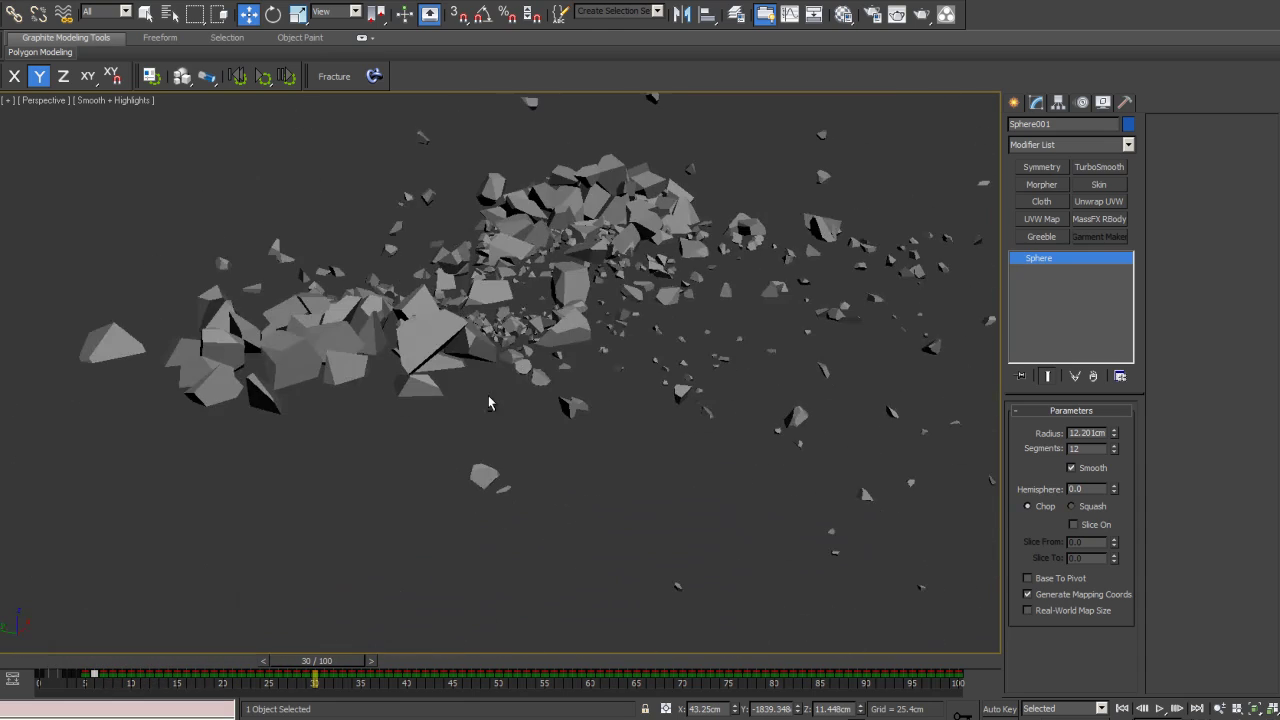
left_click(478, 295)
key("z")
scroll(493, 307, "down", 5)
middle_click_drag(493, 307, 551, 410, "alt")
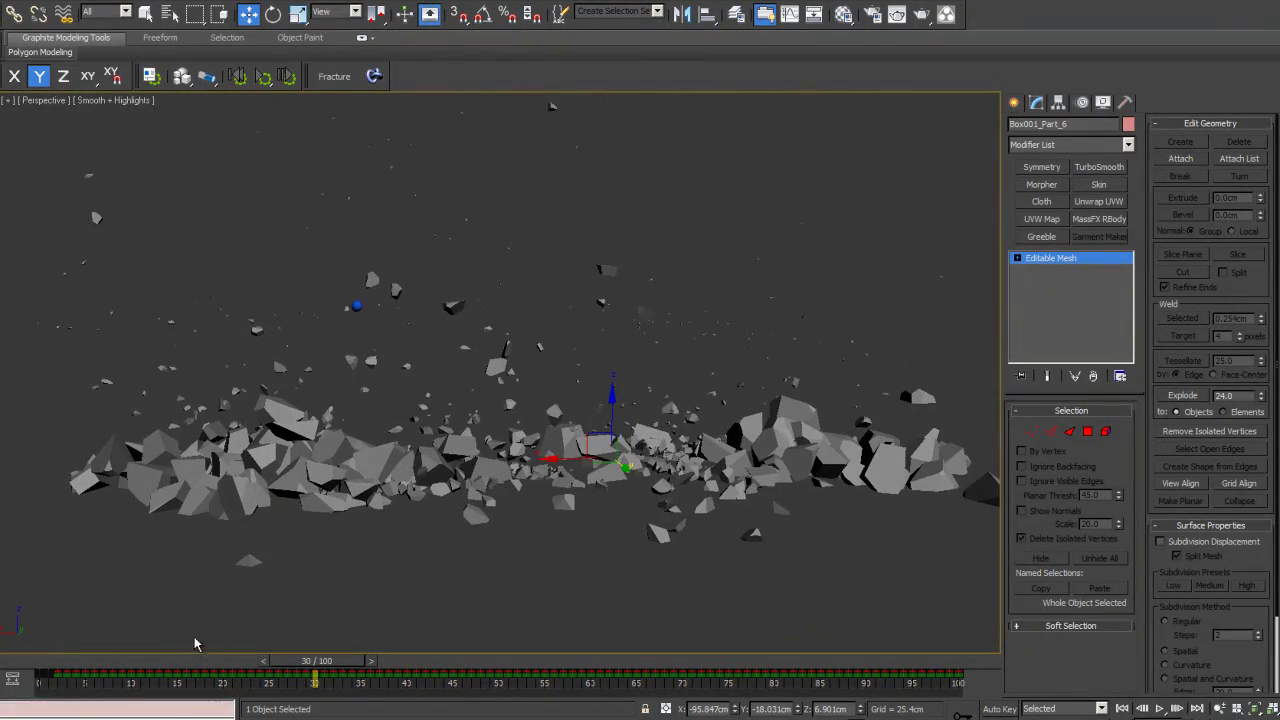
Step: Scrub back to frame 9 and examine the sphere's impact on the wall from several angles
mouse_move(195, 644)
left_mouse_down()
mouse_move(78, 640)
mouse_move(152, 644)
mouse_move(83, 634)
mouse_move(116, 633)
mouse_move(180, 650)
left_mouse_up()
left_click_drag(234, 657, 137, 619)
key("w")
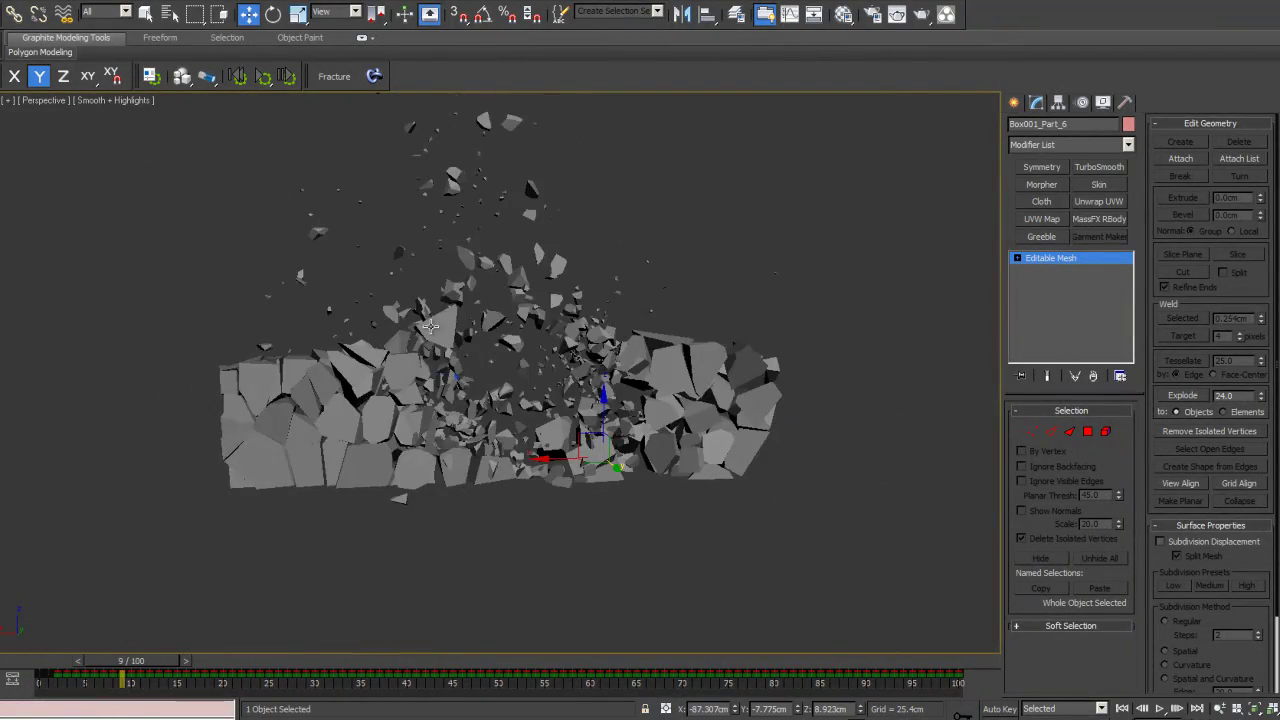
middle_click_drag(431, 327, 430, 395, "alt")
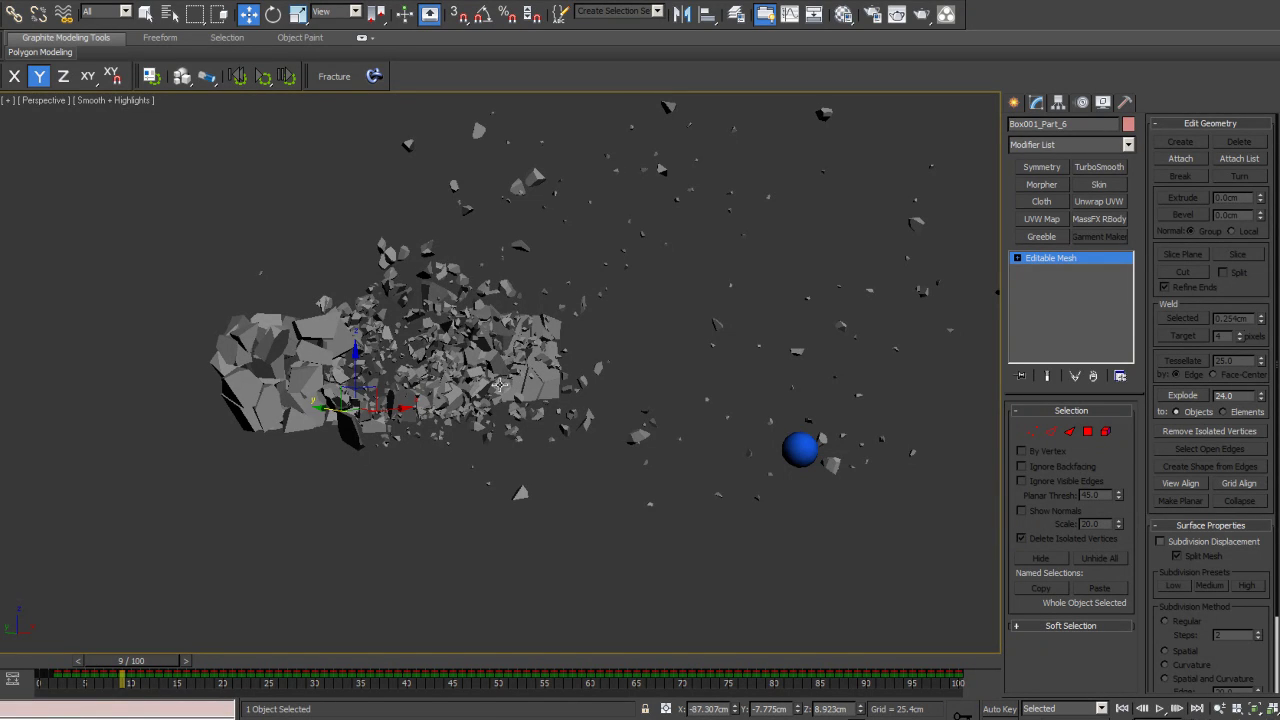
mouse_move(500, 382)
middle_mouse_down()
mouse_move(455, 392)
mouse_move(499, 392)
middle_mouse_up()
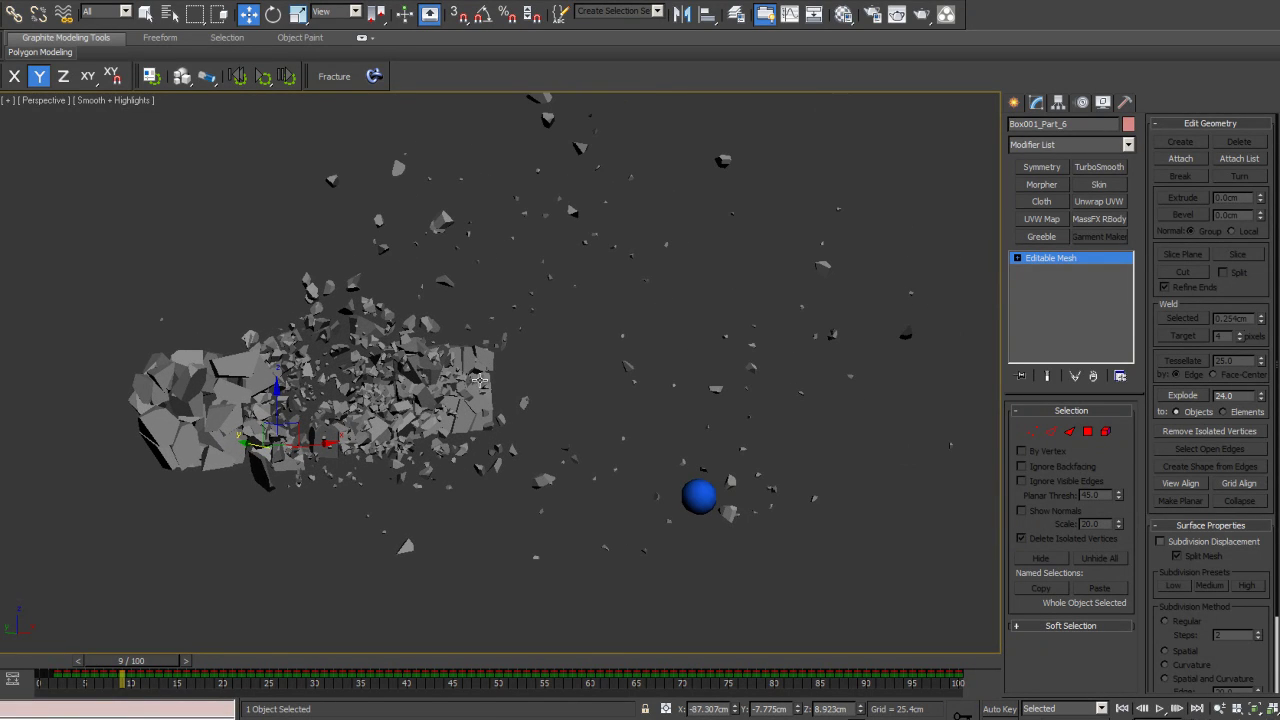